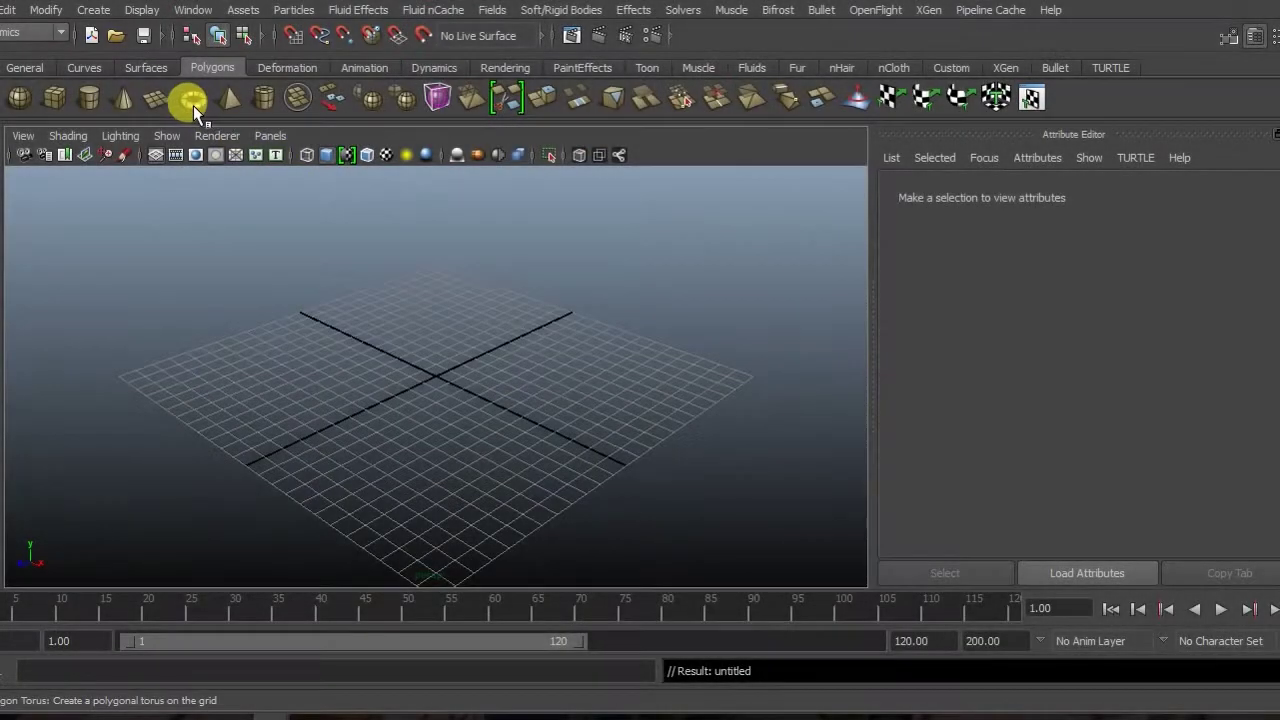
Step: Add a polygon torus at the grid centre, undoing a trial uniform scale
{"action": "left_click", "coordinate": [193, 105]}
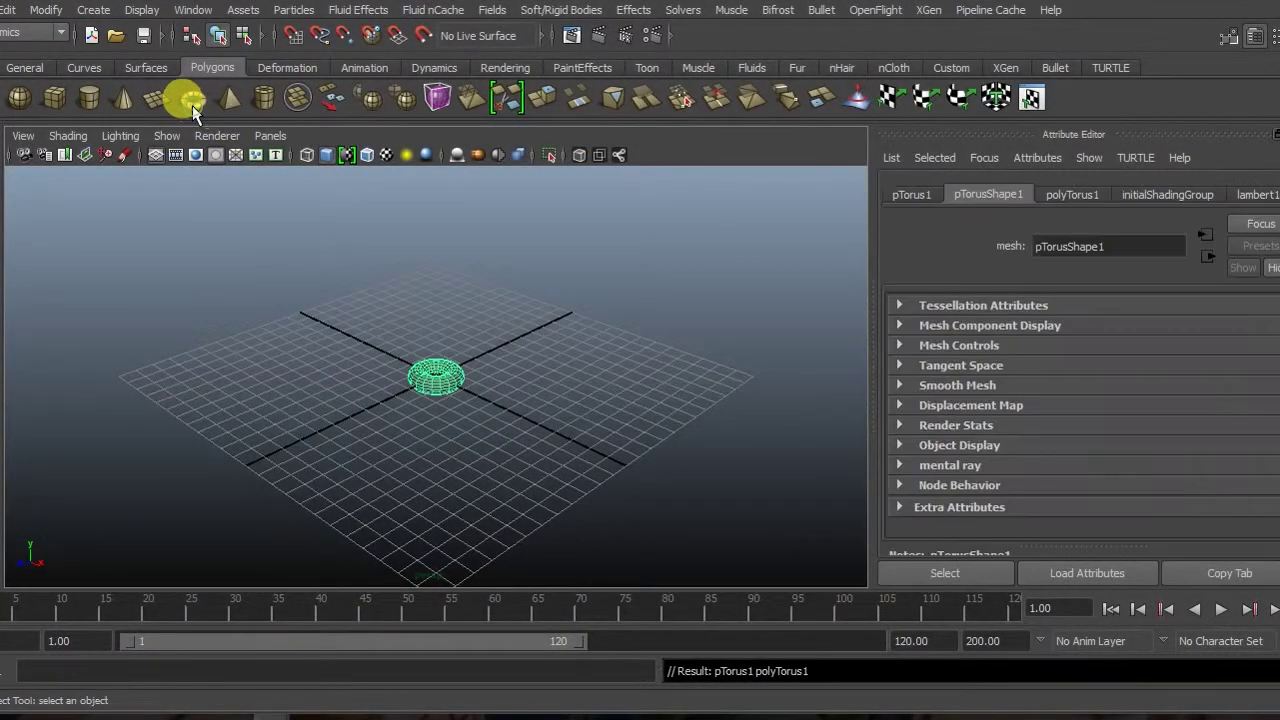
{"action": "mouse_move", "coordinate": [496, 387]}
{"action": "left_mouse_down", "text": "alt"}
{"action": "mouse_move", "coordinate": [484, 448]}
{"action": "mouse_move", "coordinate": [435, 368]}
{"action": "left_mouse_up", "text": "alt"}
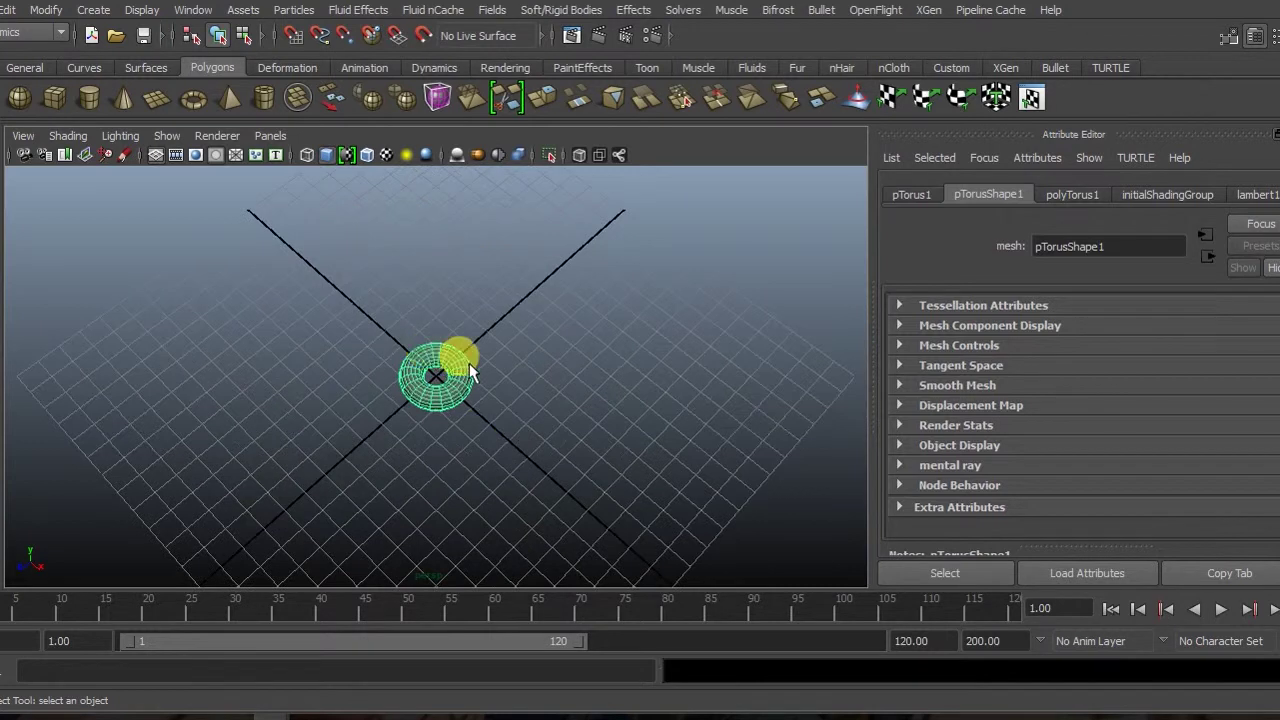
{"action": "key", "text": "r"}
{"action": "mouse_move", "coordinate": [436, 375]}
{"action": "left_mouse_down"}
{"action": "mouse_move", "coordinate": [671, 418]}
{"action": "mouse_move", "coordinate": [563, 400]}
{"action": "left_mouse_up"}
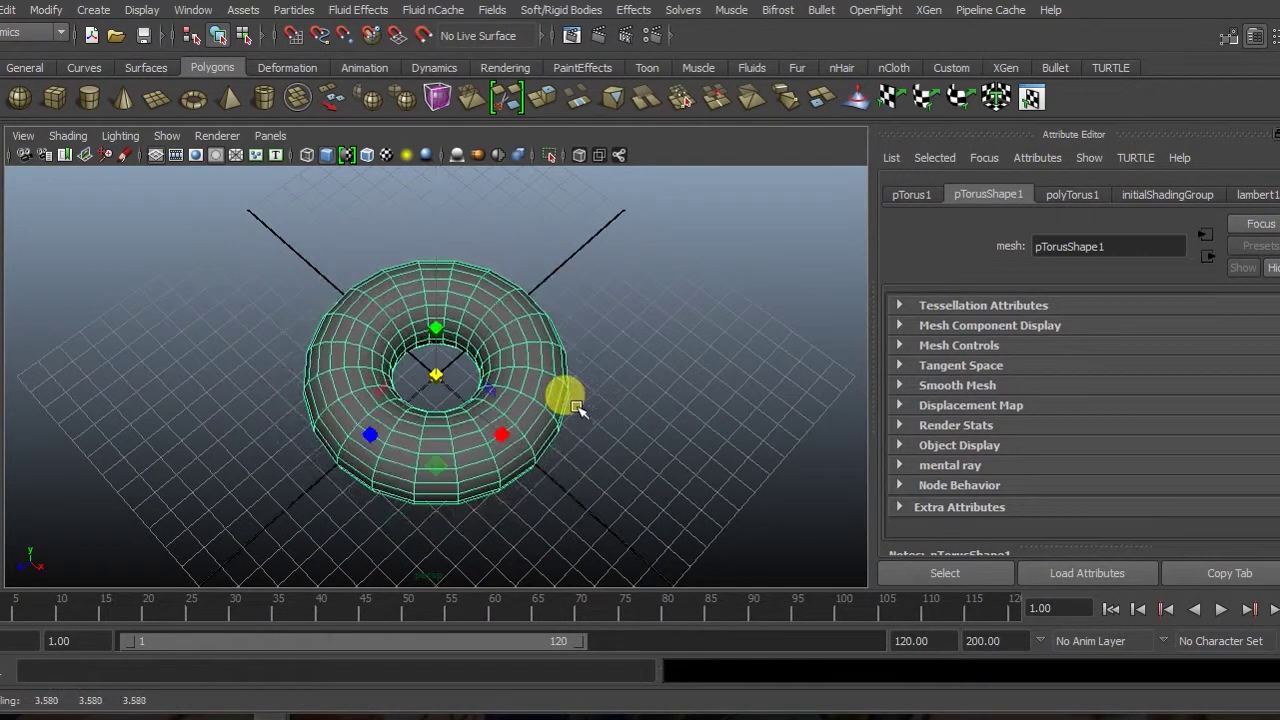
{"action": "key", "text": "ctrl+z"}
Step: Set the polyTorus1 Radius to 2.079 and Section Radius to 0.700
{"action": "left_click", "coordinate": [1068, 195]}
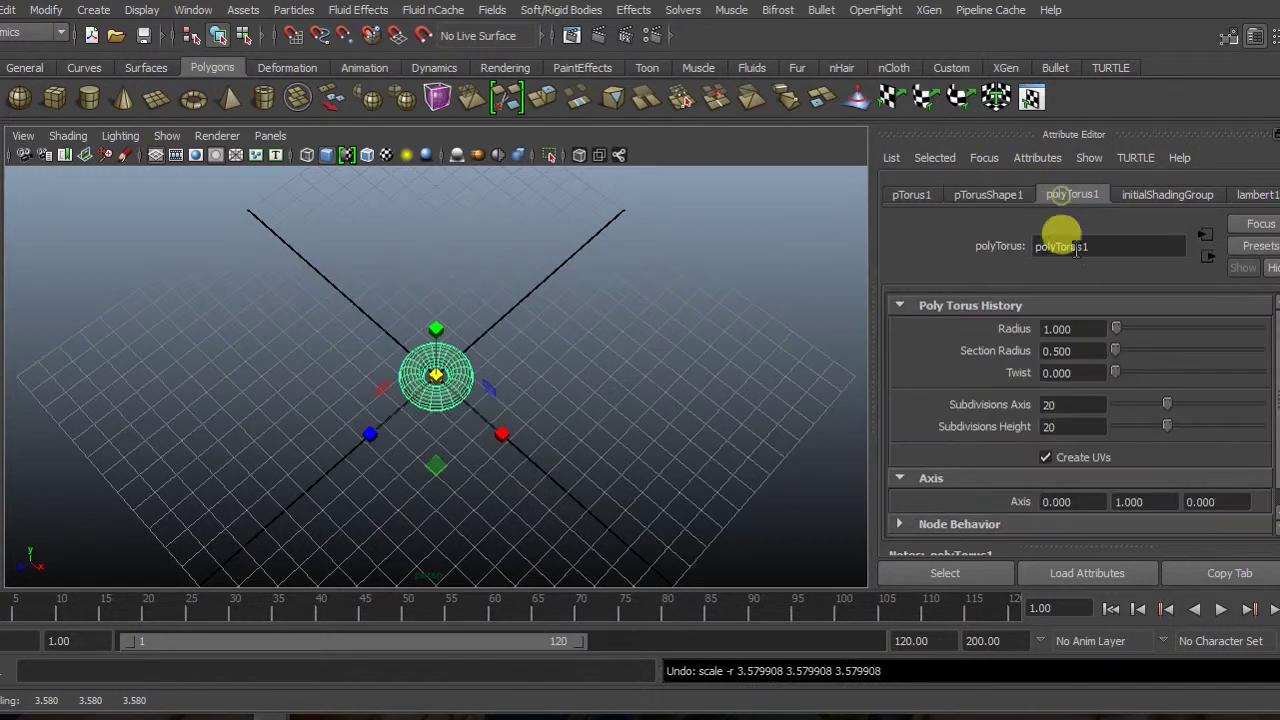
{"action": "left_click_drag", "start_coordinate": [1113, 329], "coordinate": [1120, 335]}
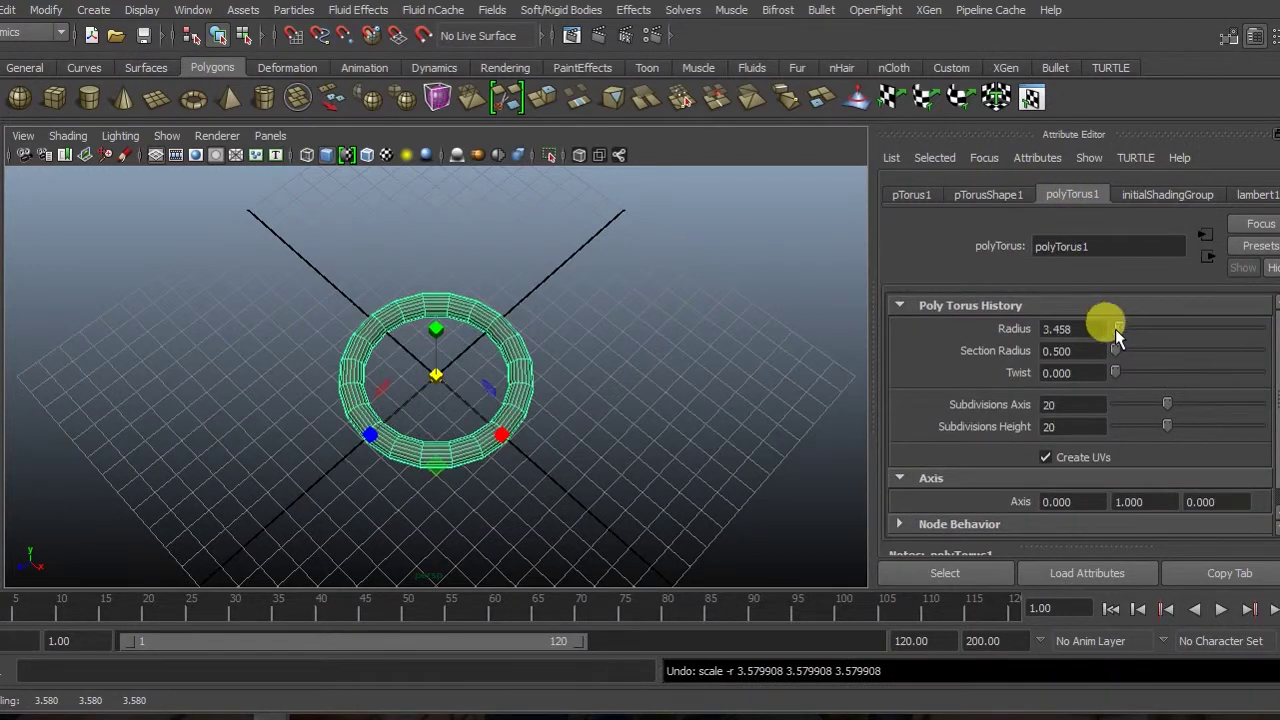
{"action": "left_click_drag", "start_coordinate": [1118, 358], "coordinate": [1127, 330]}
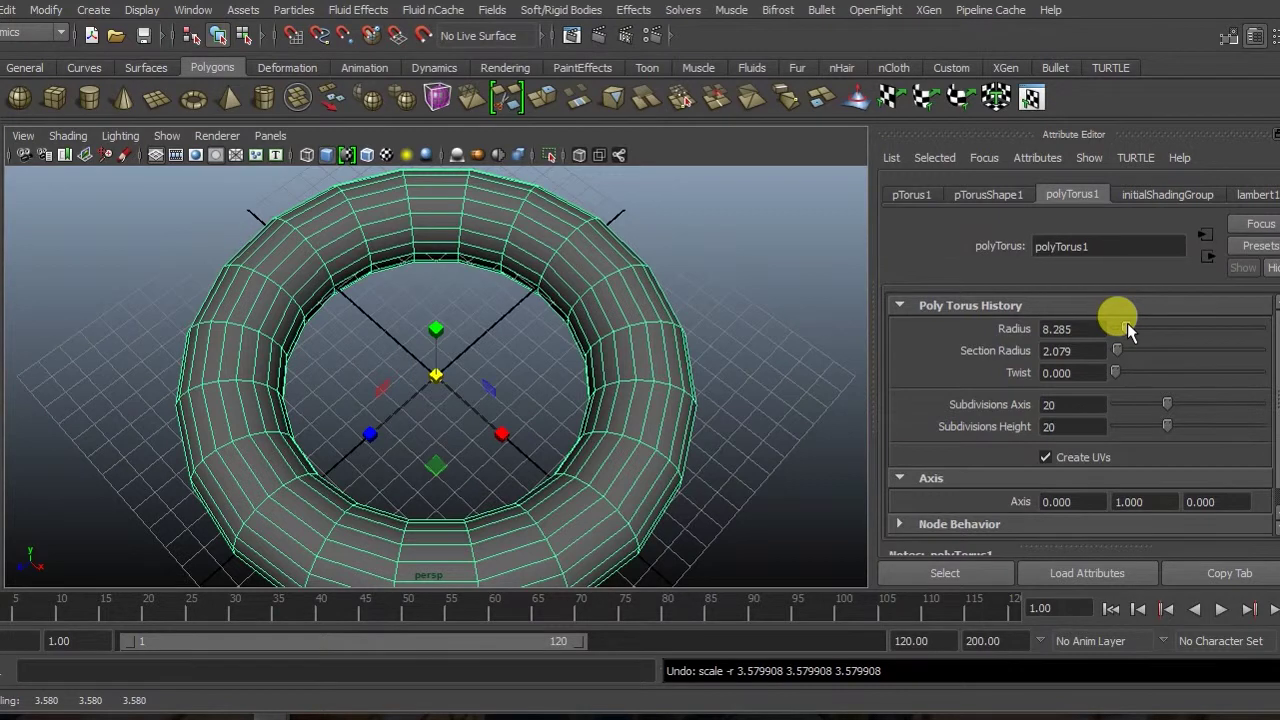
{"action": "mouse_move", "coordinate": [1124, 334]}
{"action": "left_mouse_down"}
{"action": "mouse_move", "coordinate": [1117, 355]}
{"action": "mouse_move", "coordinate": [1117, 332]}
{"action": "left_mouse_up"}
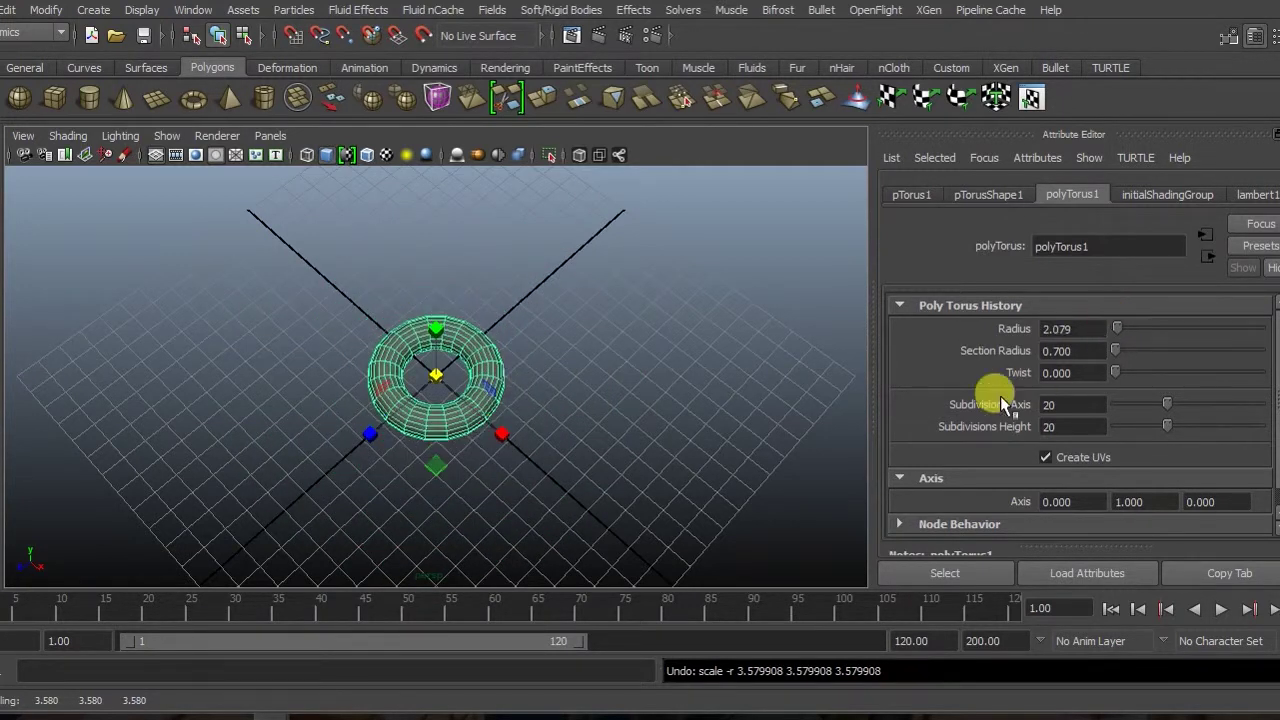
{"action": "left_click", "coordinate": [665, 398]}
Step: Set the torus Subdivisions Axis and Subdivisions Height both to 51
{"action": "mouse_move", "coordinate": [677, 409]}
{"action": "left_mouse_down", "text": "alt"}
{"action": "mouse_move", "coordinate": [457, 306]}
{"action": "mouse_move", "coordinate": [488, 348]}
{"action": "left_mouse_up", "text": "alt"}
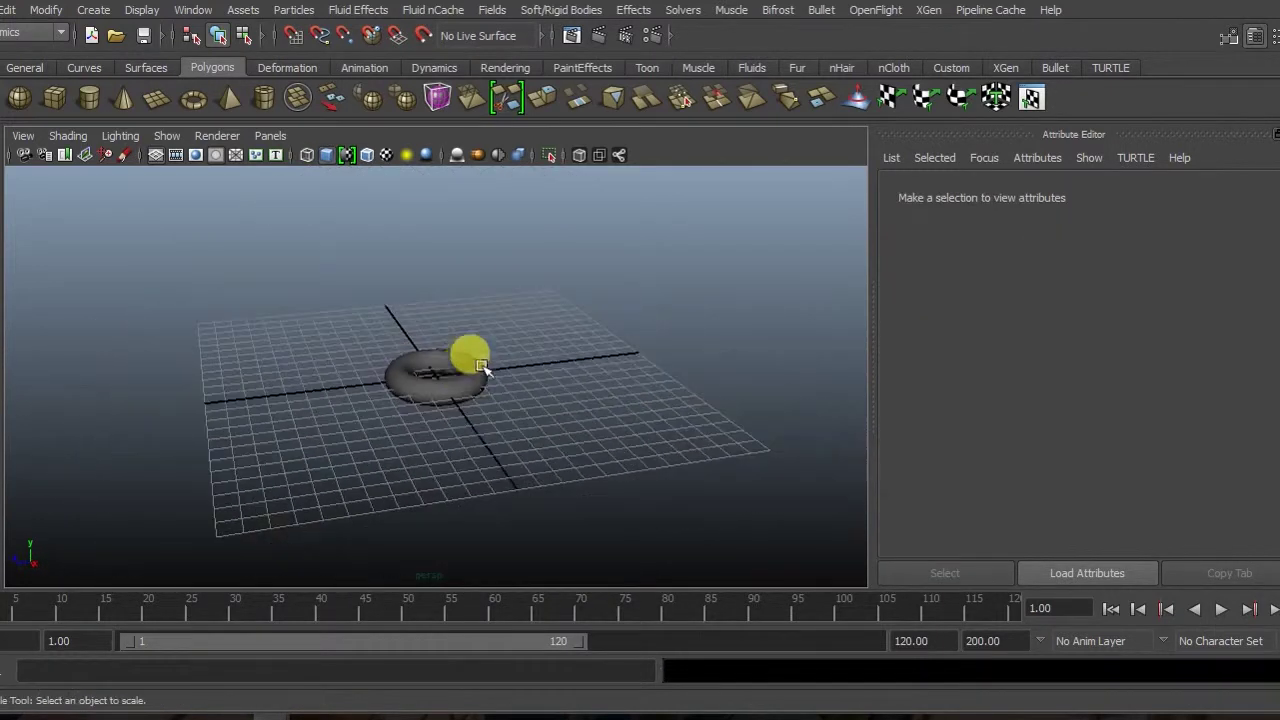
{"action": "right_click_drag", "start_coordinate": [488, 348], "coordinate": [457, 371], "text": "alt"}
{"action": "left_click_drag", "start_coordinate": [457, 371], "coordinate": [451, 414], "text": "alt"}
{"action": "left_click", "coordinate": [490, 450]}
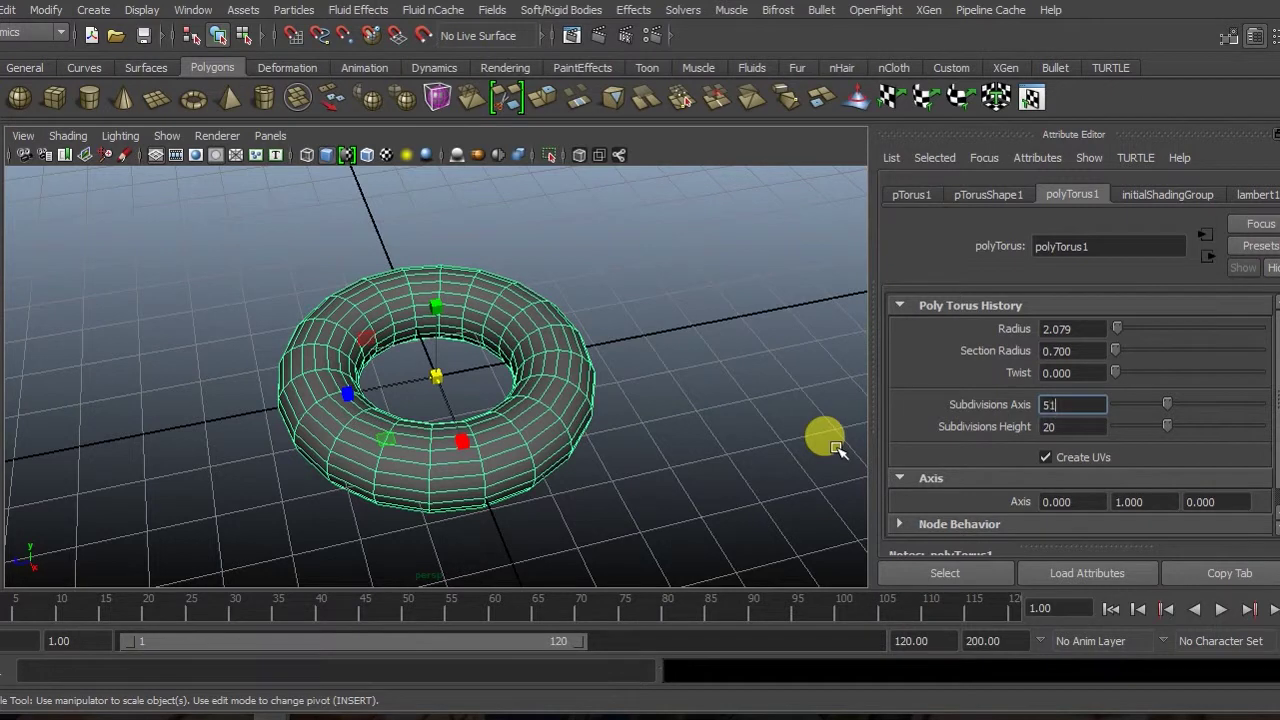
{"action": "type", "text": "51"}
{"action": "key", "text": "Tab"}
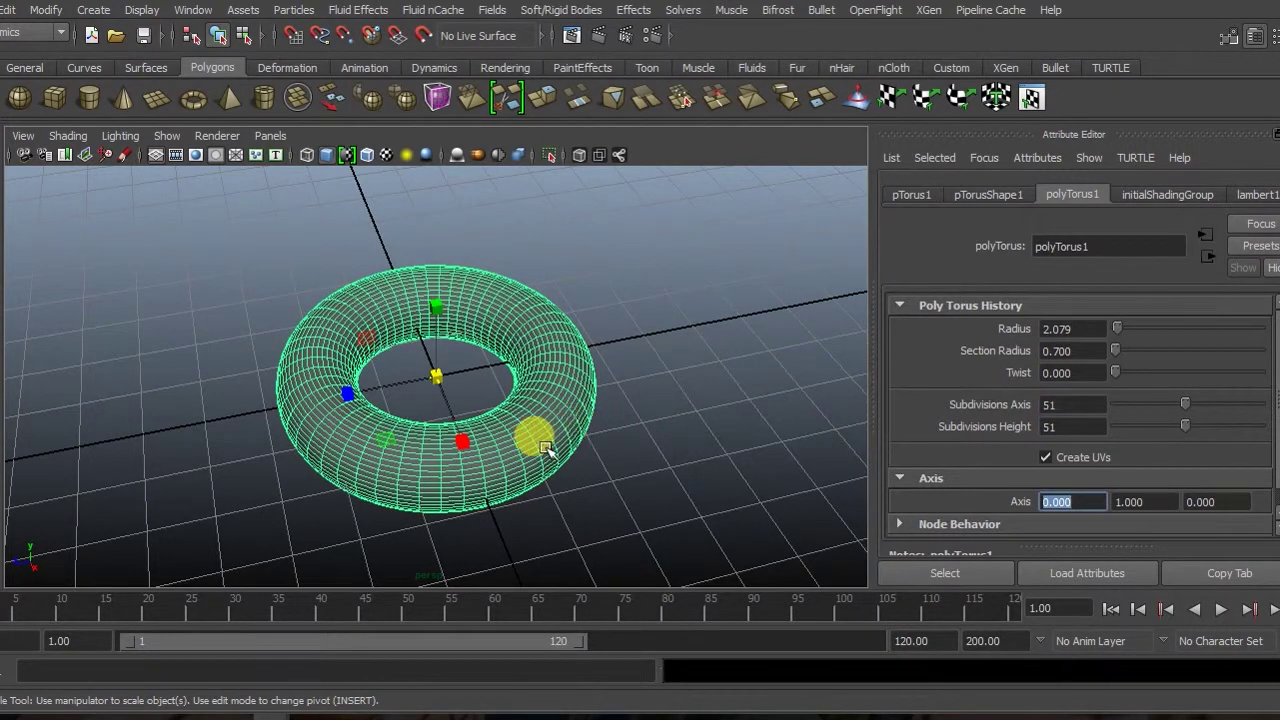
{"action": "left_click", "coordinate": [733, 368]}
Step: Switch to a maximized top view, recentre it and select the torus
{"action": "key", "text": "space"}
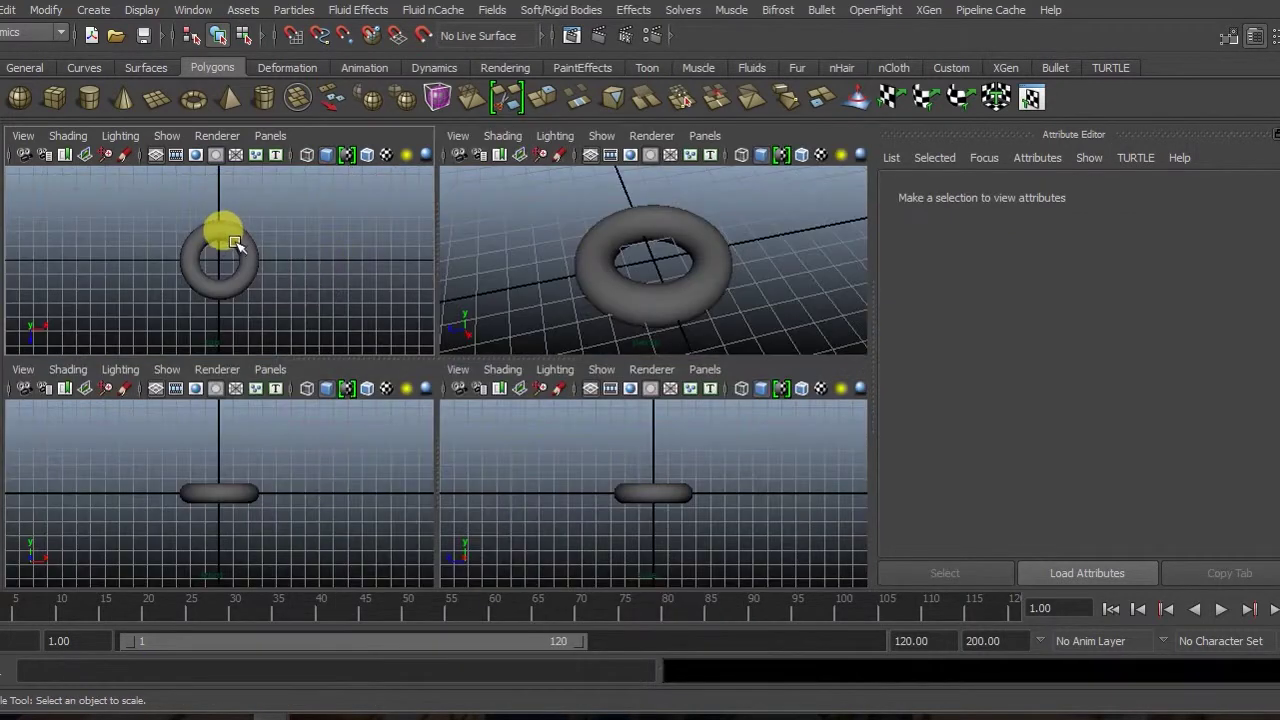
{"action": "key", "text": "space"}
{"action": "middle_click_drag", "start_coordinate": [528, 343], "coordinate": [531, 291], "text": "alt"}
{"action": "left_click", "coordinate": [502, 400]}
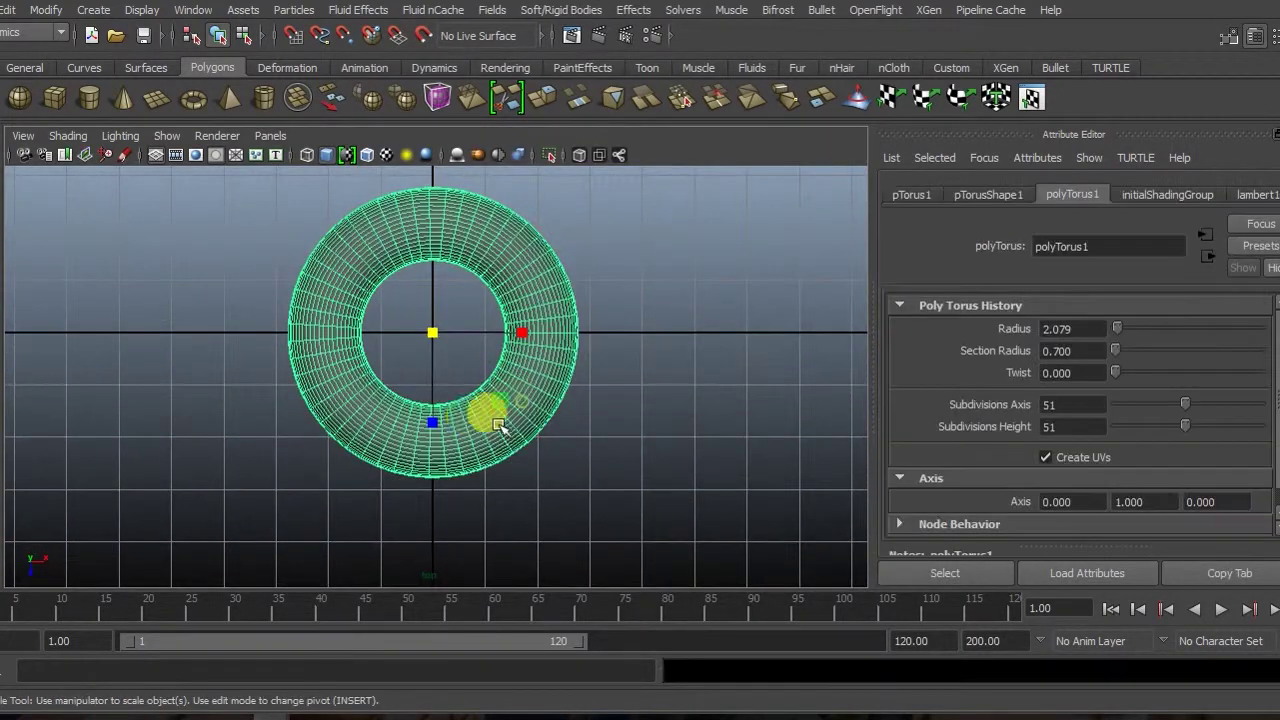
Step: In vertex mode, marquee-select the right half of the torus vertices
{"action": "key", "text": "w"}
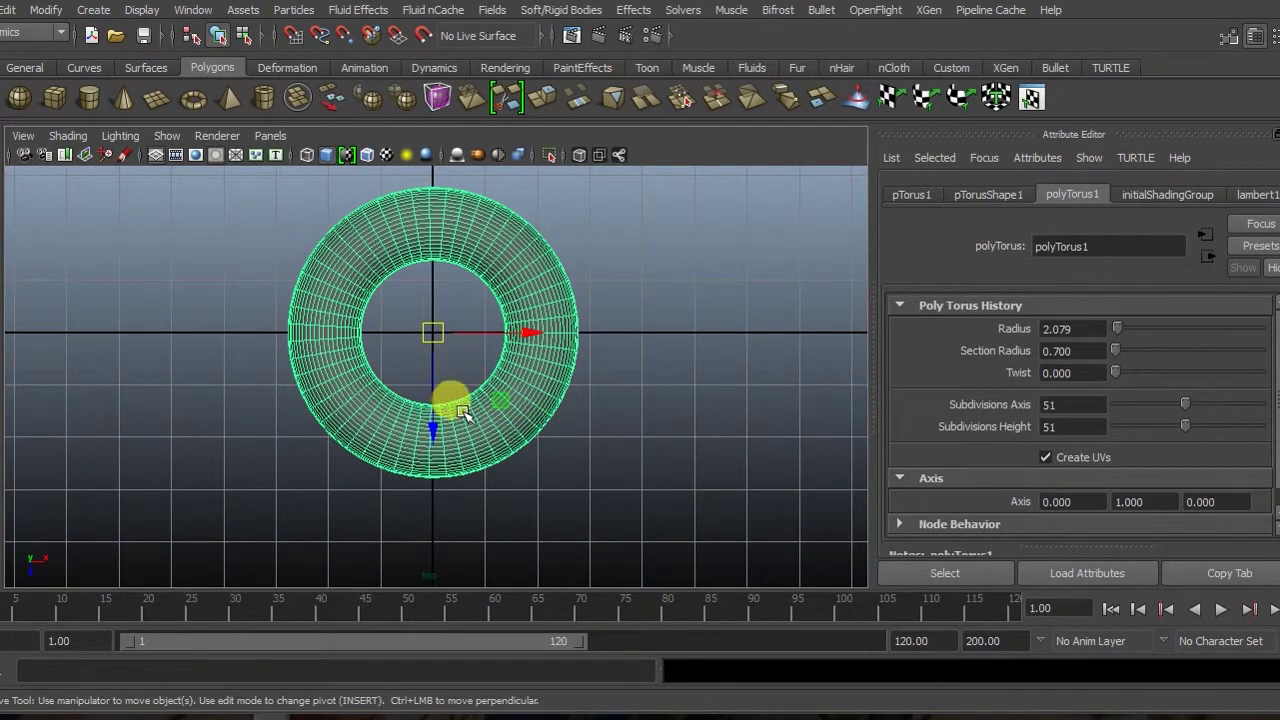
{"action": "right_click_drag", "start_coordinate": [513, 432], "coordinate": [505, 253]}
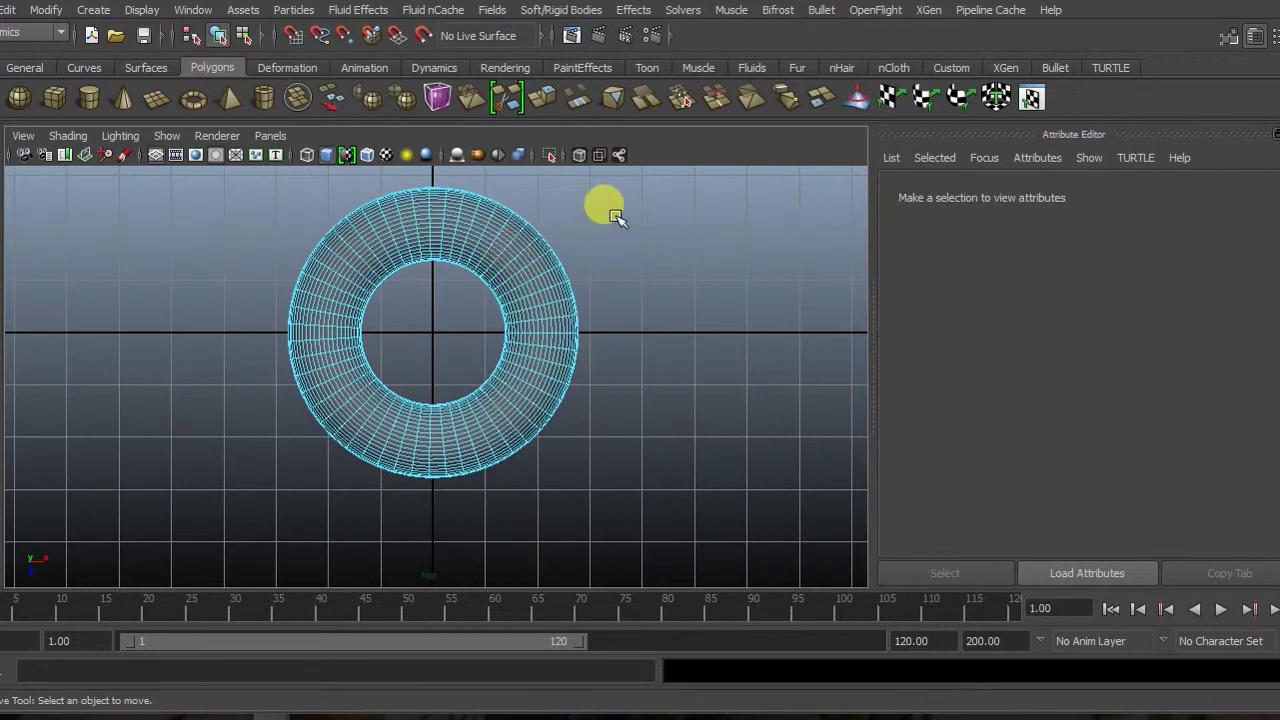
{"action": "middle_click_drag", "start_coordinate": [565, 220], "coordinate": [638, 240], "text": "alt"}
{"action": "left_click_drag", "start_coordinate": [704, 197], "coordinate": [424, 574]}
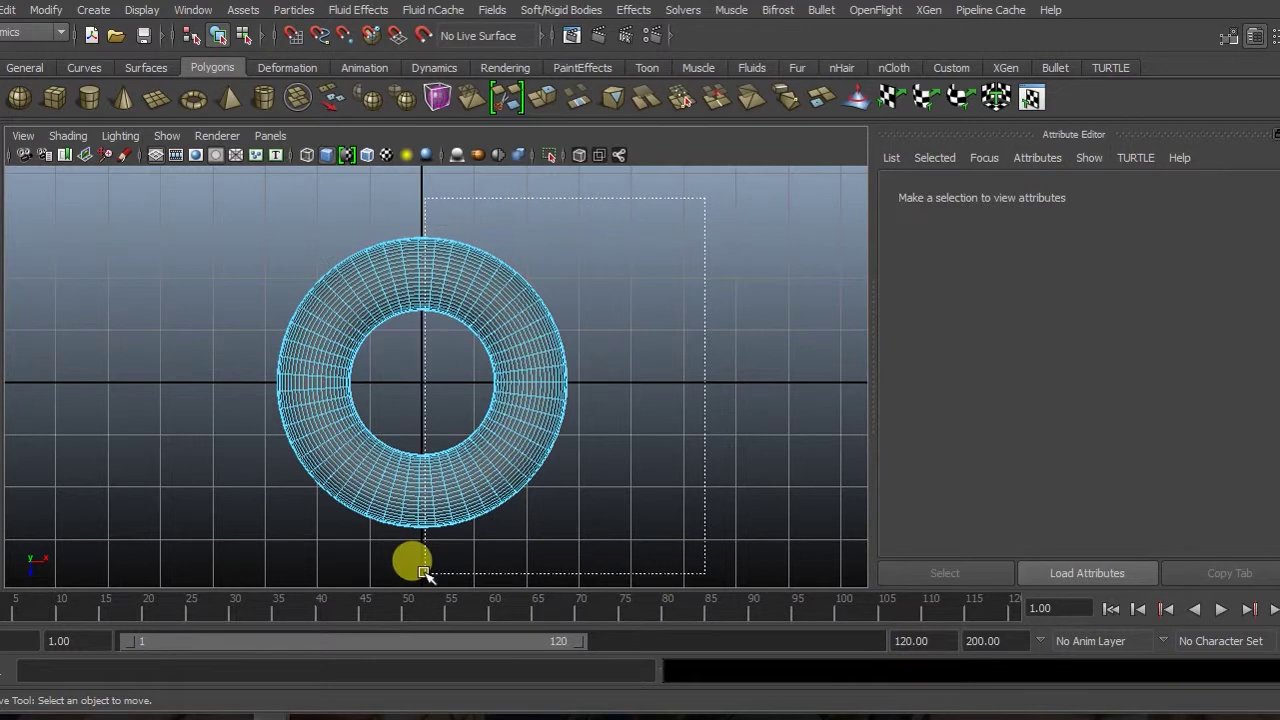
{"action": "left_click_drag", "start_coordinate": [424, 573], "coordinate": [426, 572]}
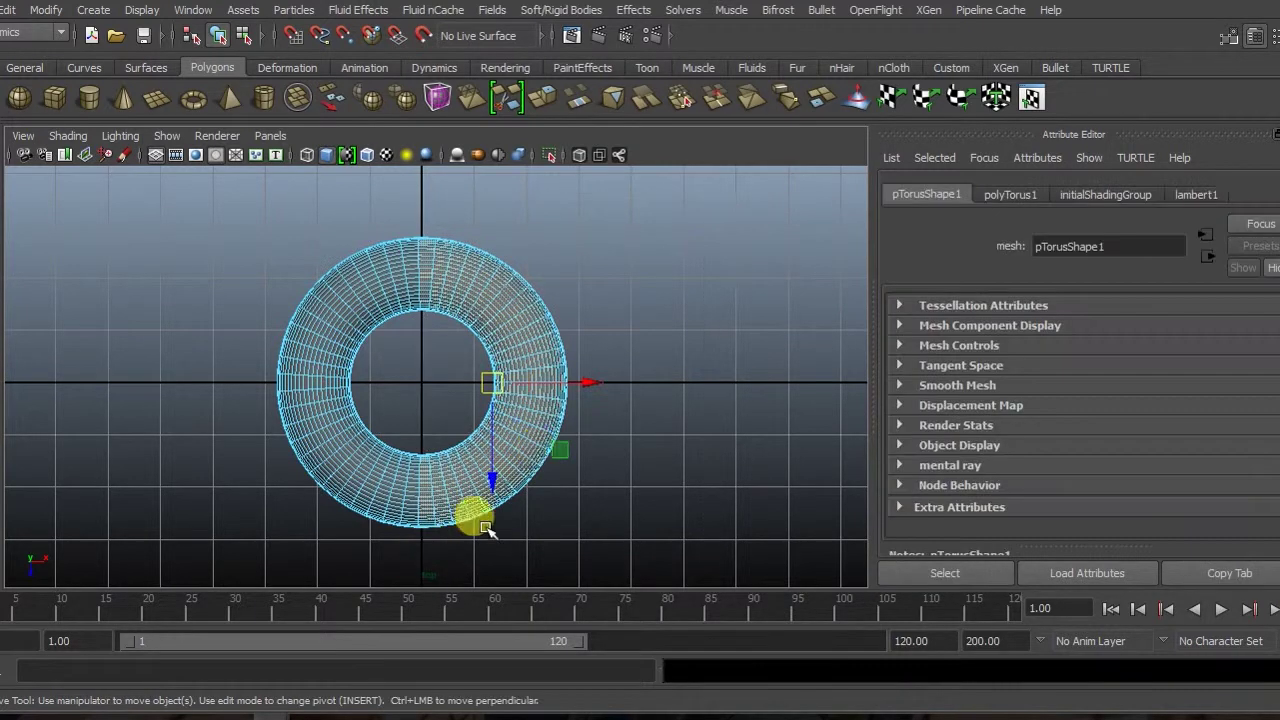
Step: Move those vertices about 5 units along X into an oval link, then return to object mode
{"action": "left_click_drag", "start_coordinate": [597, 383], "coordinate": [790, 364]}
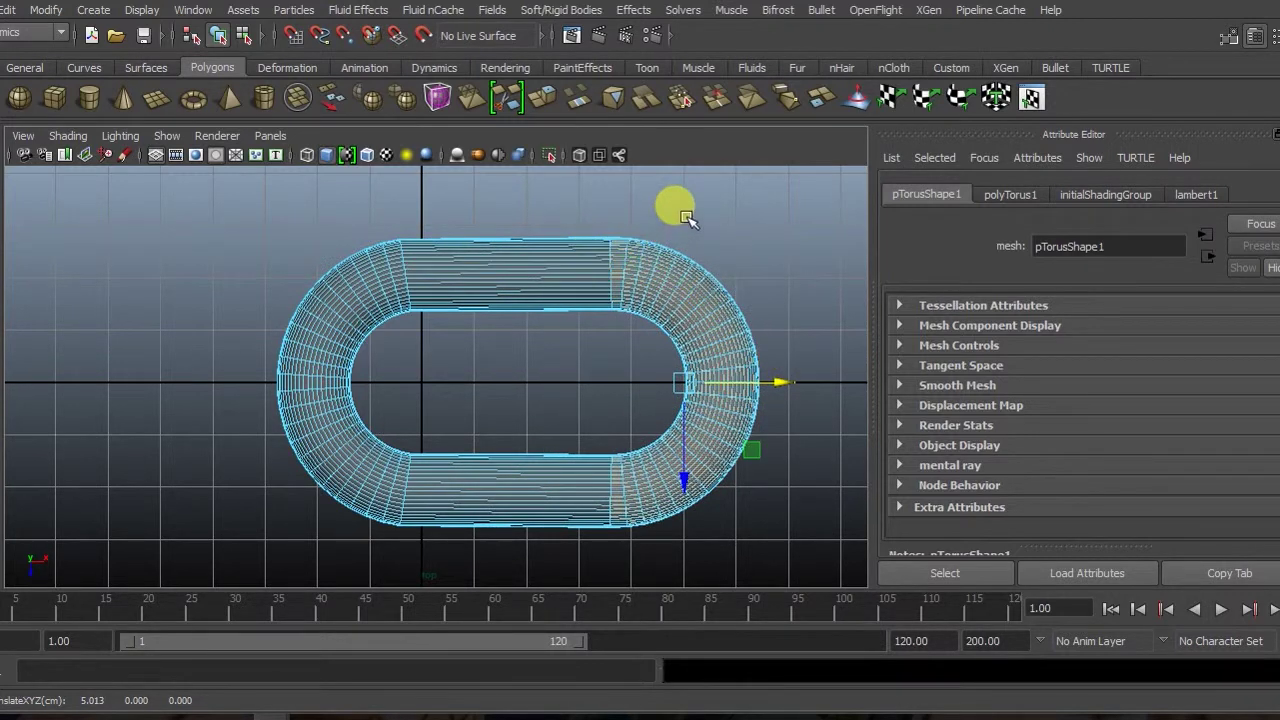
{"action": "right_click_drag", "start_coordinate": [645, 277], "coordinate": [706, 197]}
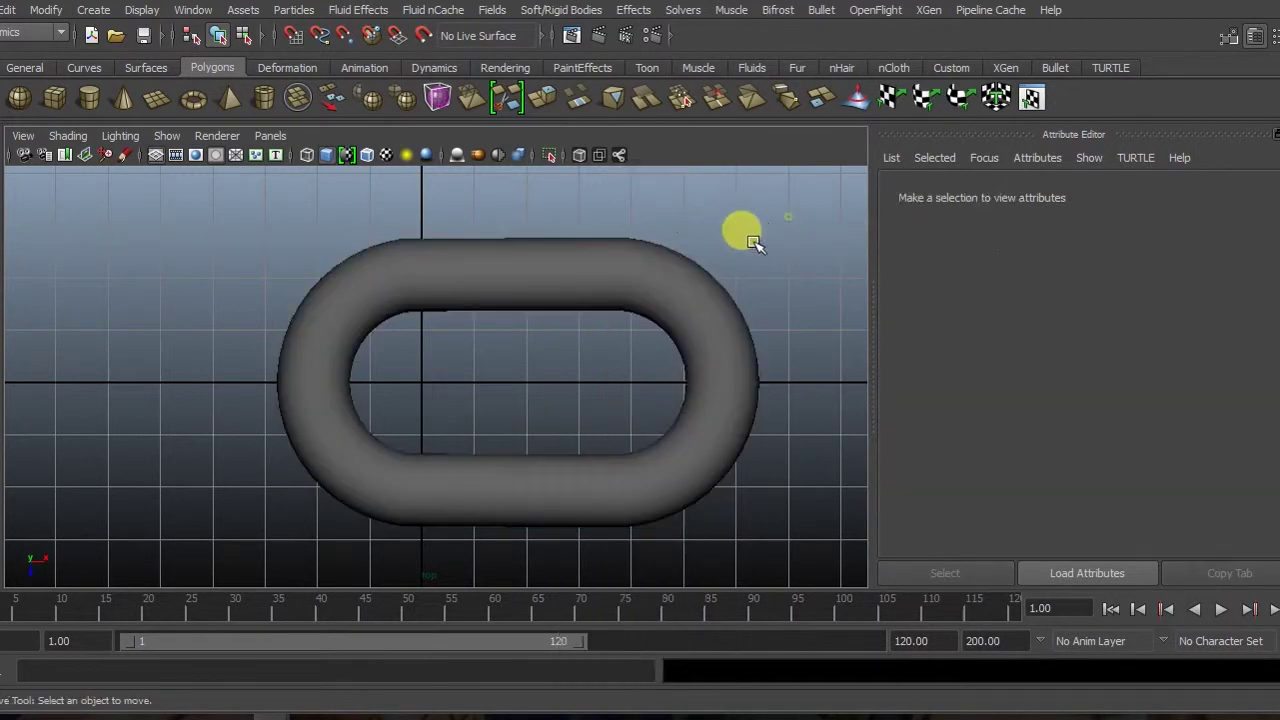
{"action": "left_click", "coordinate": [666, 280]}
{"action": "key", "text": "space"}
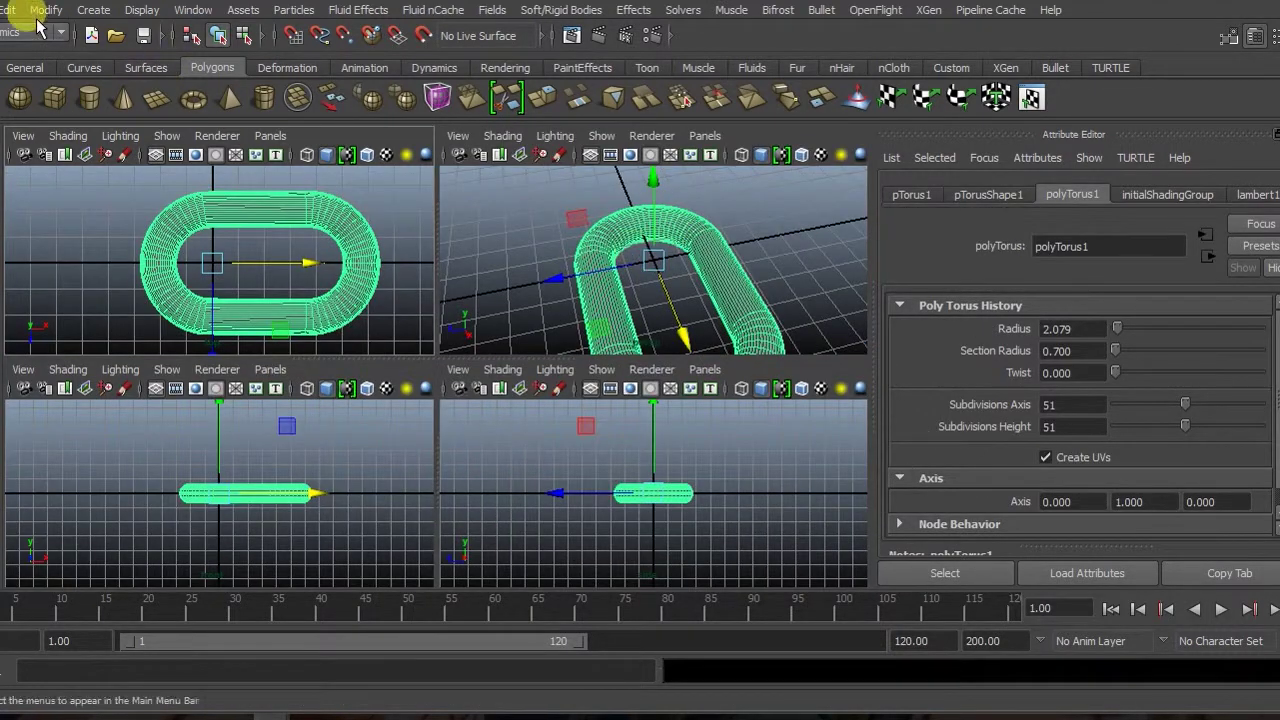
{"action": "left_click", "coordinate": [45, 12]}
Step: Center the link's pivot and reselect it in the perspective view
{"action": "left_click", "coordinate": [86, 188]}
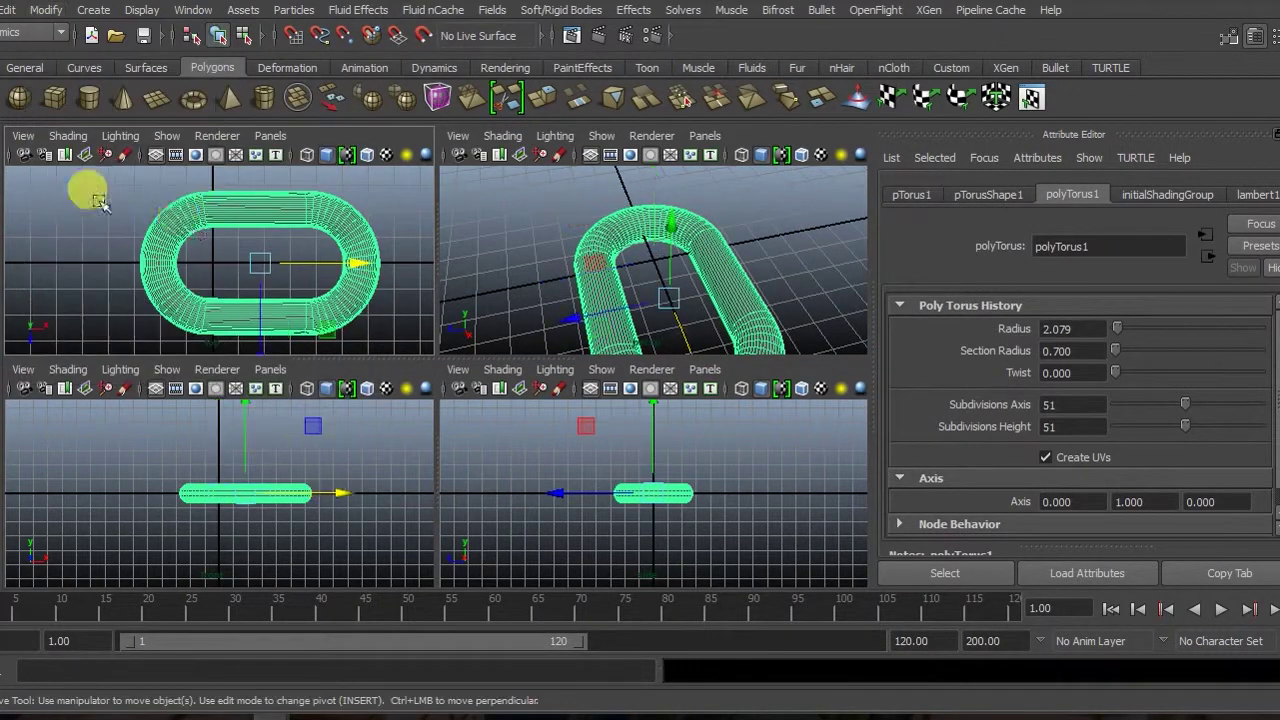
{"action": "key", "text": "space"}
{"action": "left_click_drag", "start_coordinate": [491, 274], "coordinate": [619, 276], "text": "alt"}
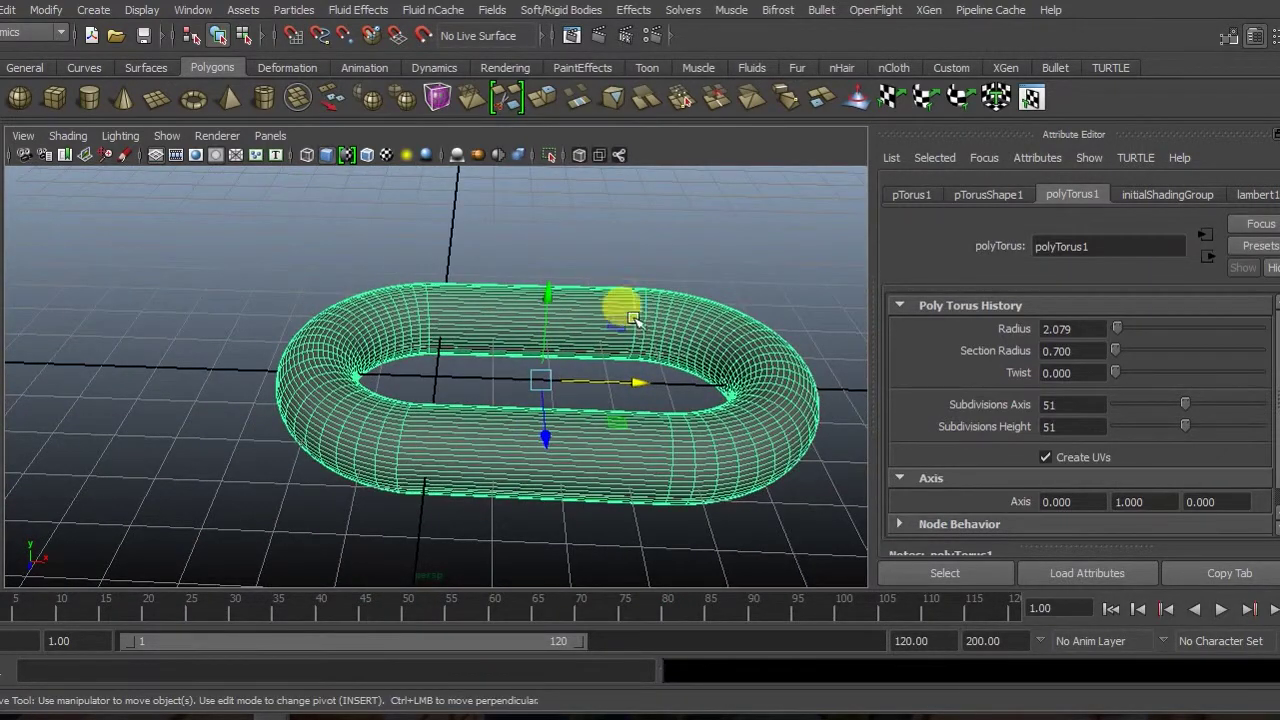
{"action": "left_click", "coordinate": [680, 268]}
{"action": "left_click", "coordinate": [632, 460]}
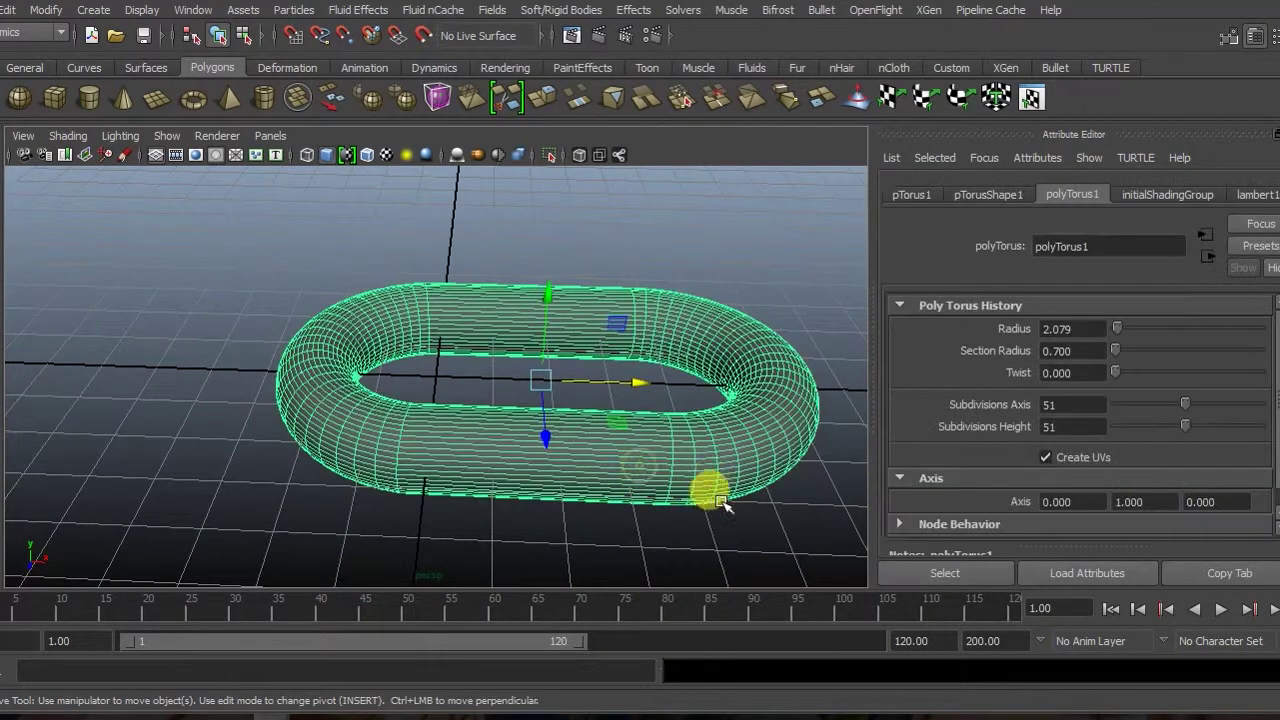
Step: Duplicate the link, rotate the copy 90° on X, and interlock it at X -6.222
{"action": "key", "text": "ctrl+d"}
{"action": "left_click_drag", "start_coordinate": [637, 384], "coordinate": [307, 407]}
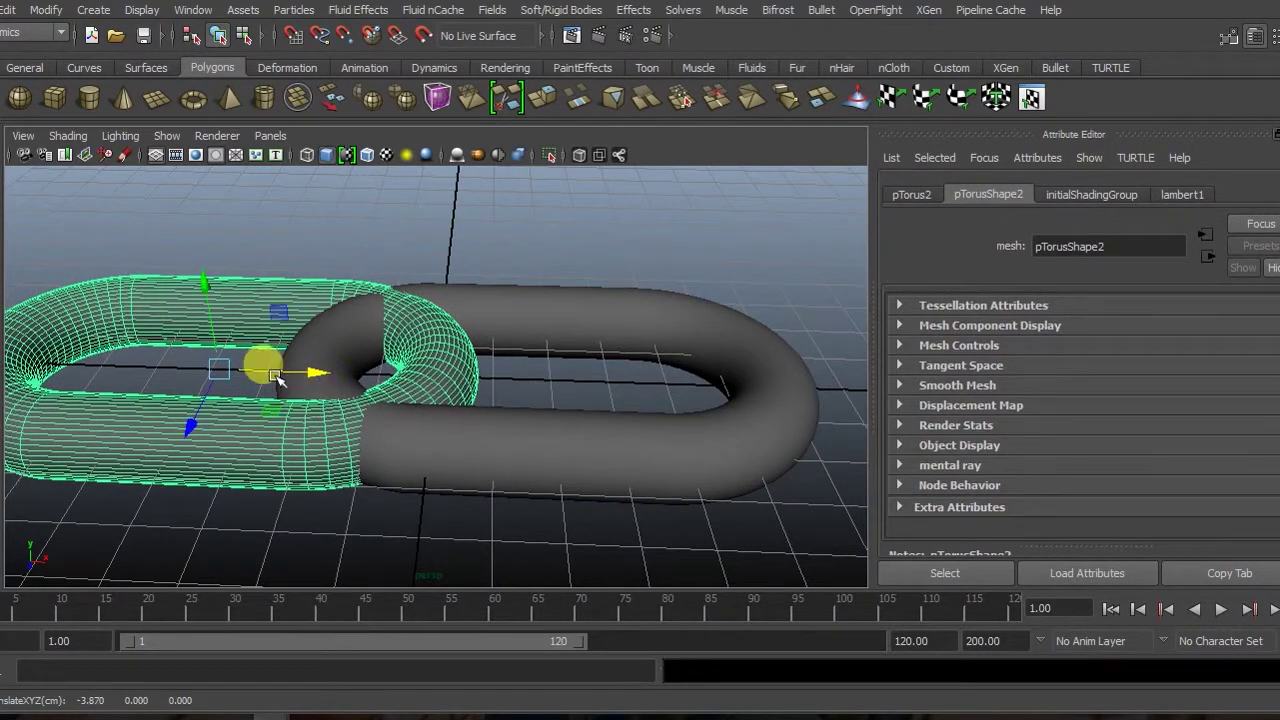
{"action": "left_click", "coordinate": [910, 194]}
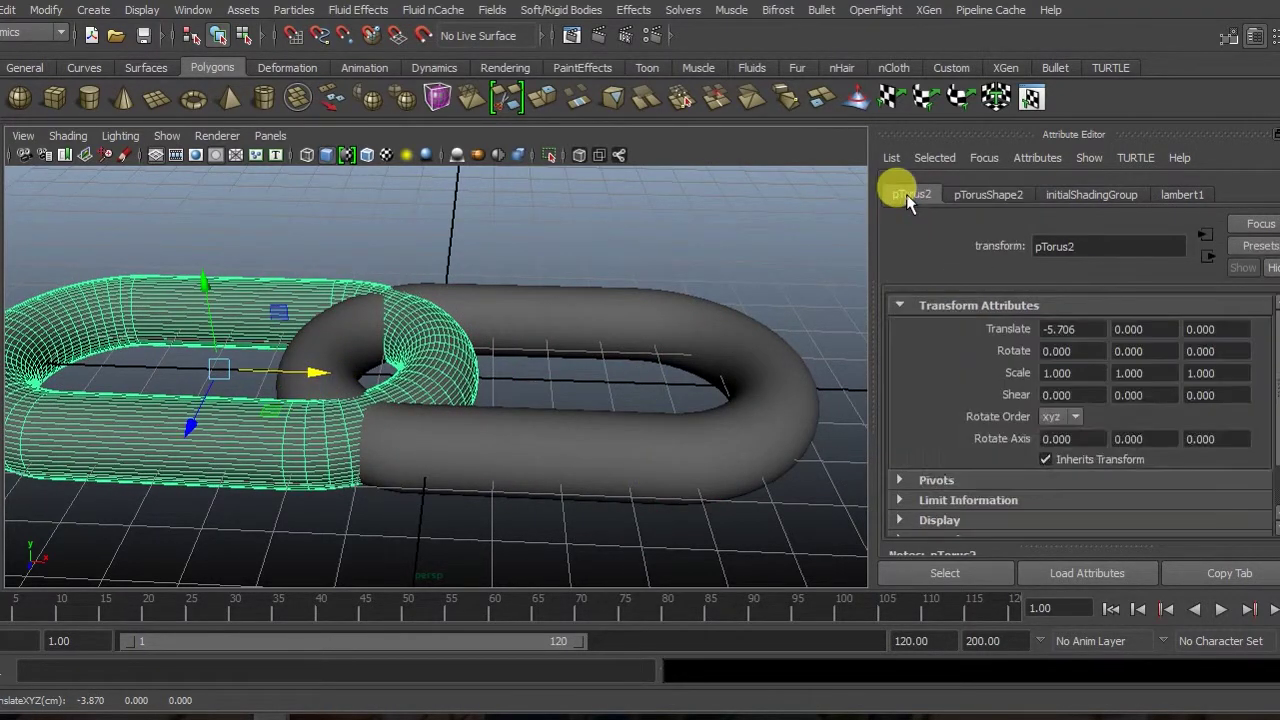
{"action": "left_click", "coordinate": [1058, 351]}
{"action": "type", "text": "90"}
{"action": "key", "text": "Return"}
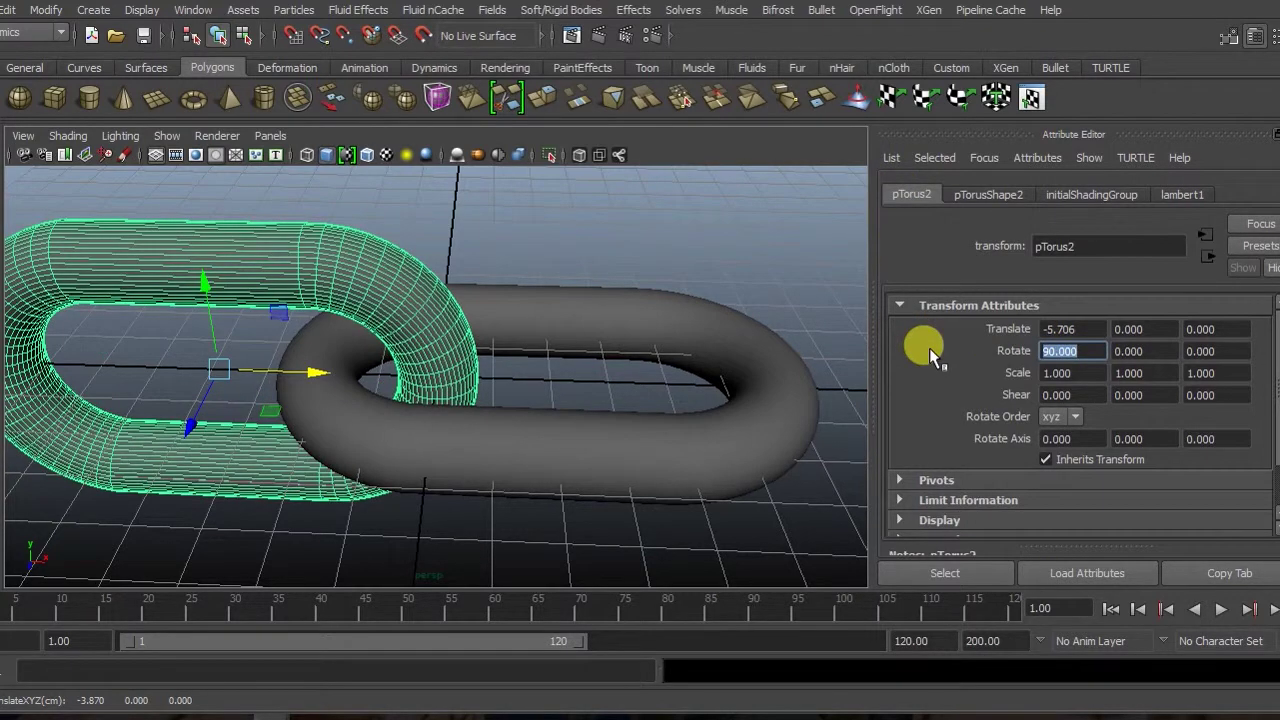
{"action": "left_click_drag", "start_coordinate": [315, 371], "coordinate": [280, 366]}
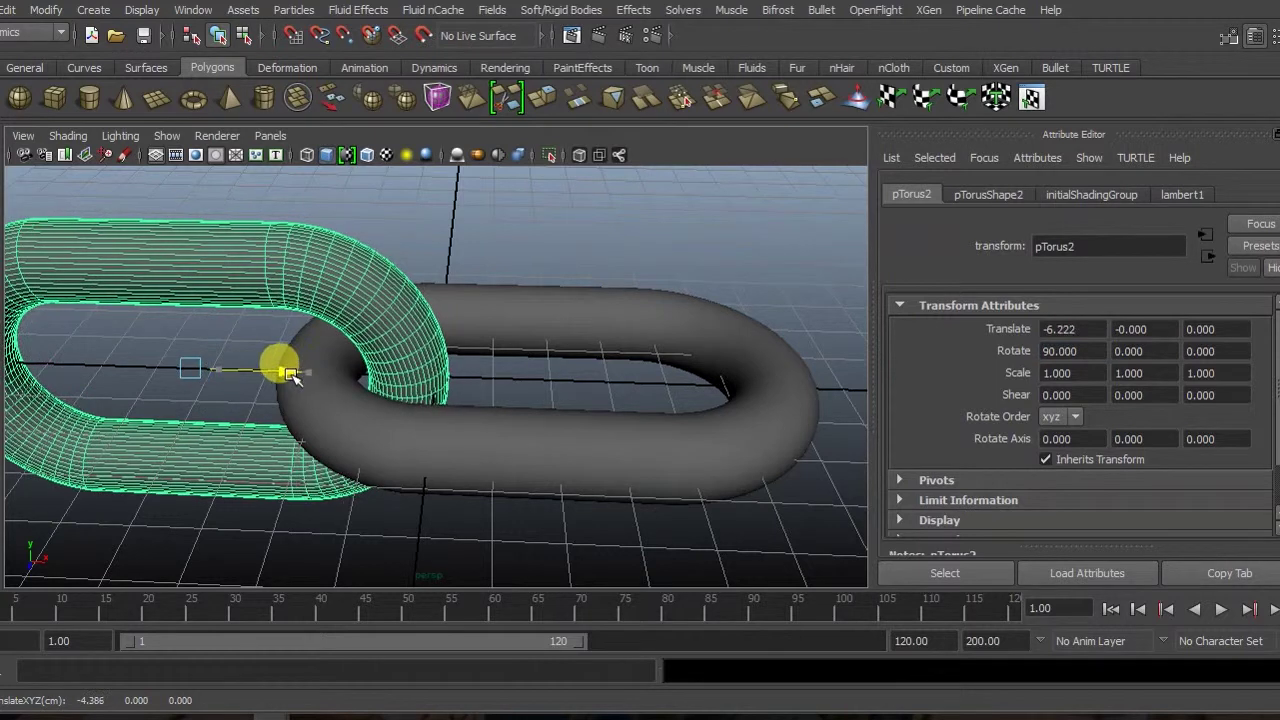
{"action": "scroll", "coordinate": [428, 366], "scroll_direction": "down", "scroll_amount": 3}
{"action": "left_click_drag", "start_coordinate": [428, 366], "coordinate": [467, 393], "text": "alt"}
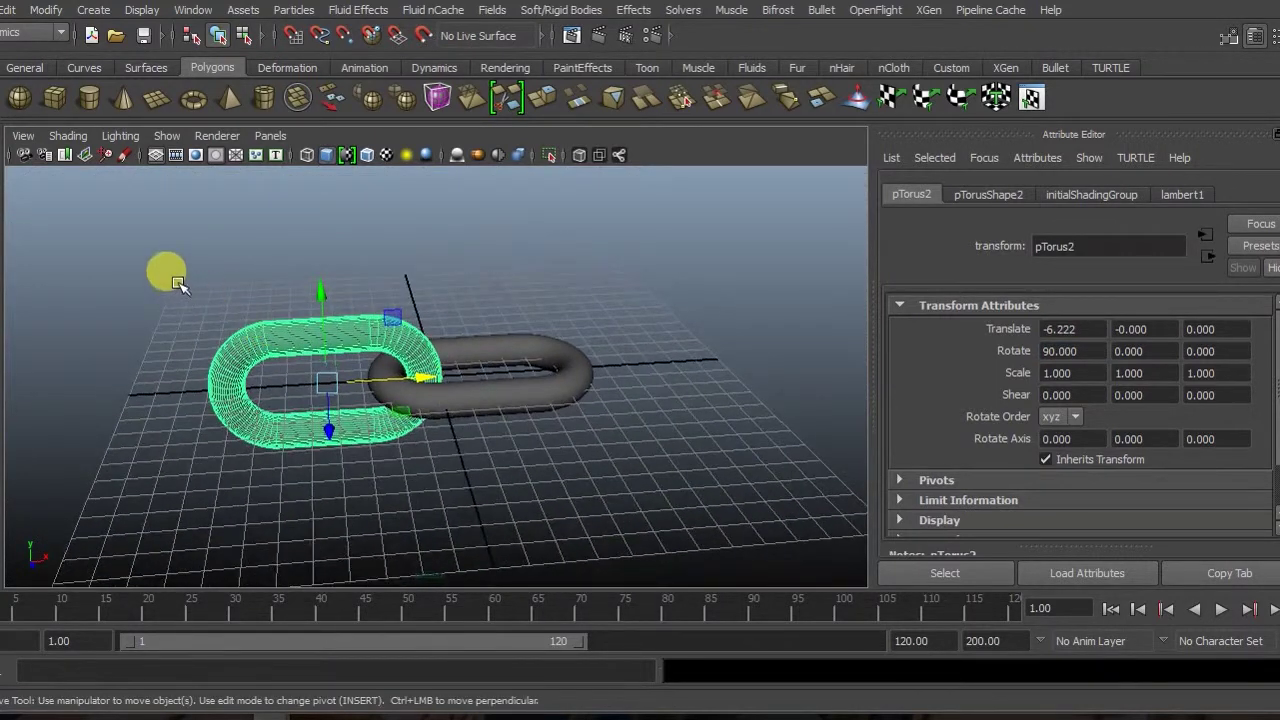
Step: Duplicate the two links and move the copies left to make four links
{"action": "left_click", "coordinate": [143, 280]}
{"action": "left_click_drag", "start_coordinate": [143, 288], "coordinate": [663, 449]}
{"action": "scroll", "coordinate": [561, 393], "scroll_direction": "down", "scroll_amount": 2}
{"action": "mouse_move", "coordinate": [561, 393]}
{"action": "left_mouse_down", "text": "alt"}
{"action": "mouse_move", "coordinate": [443, 394]}
{"action": "mouse_move", "coordinate": [457, 394]}
{"action": "left_mouse_up", "text": "alt"}
{"action": "key", "text": "ctrl+d"}
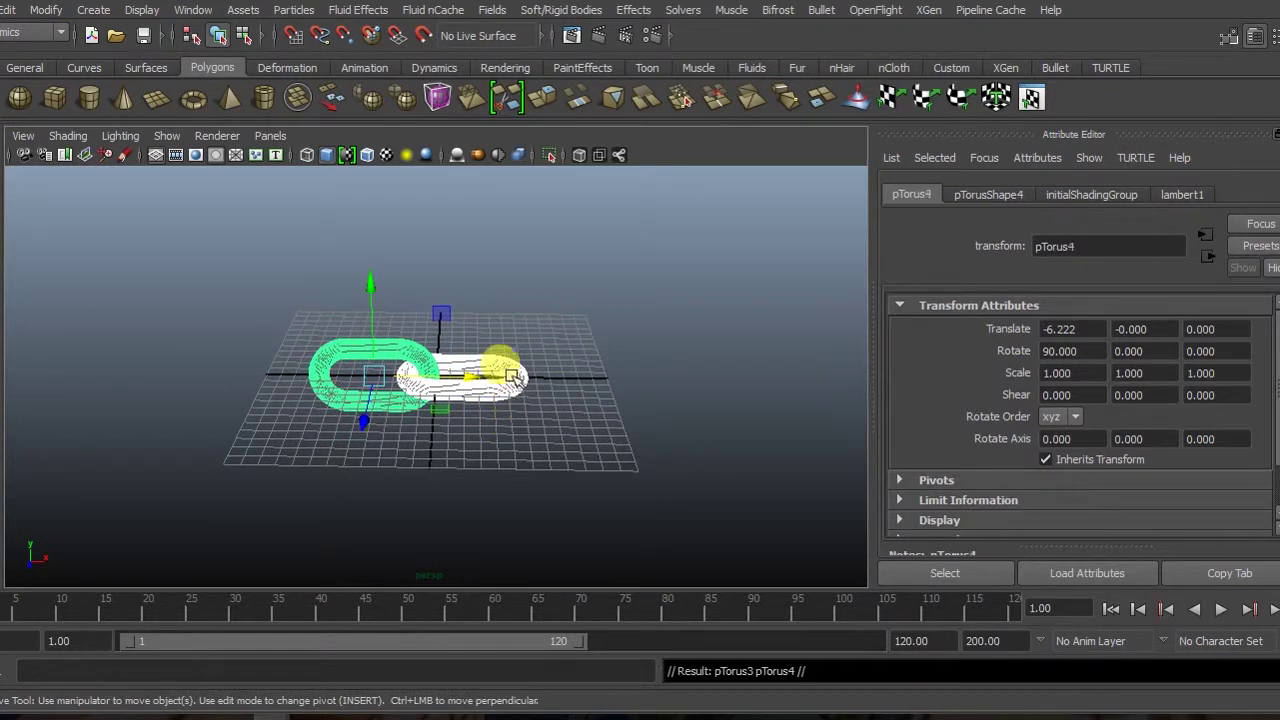
{"action": "mouse_move", "coordinate": [475, 372]}
{"action": "left_mouse_down"}
{"action": "mouse_move", "coordinate": [335, 370]}
{"action": "mouse_move", "coordinate": [386, 371]}
{"action": "mouse_move", "coordinate": [314, 410]}
{"action": "mouse_move", "coordinate": [460, 357]}
{"action": "mouse_move", "coordinate": [372, 340]}
{"action": "left_mouse_up"}
Step: Duplicate the four links, shifting the copies left to interlock into eight links
{"action": "scroll", "coordinate": [314, 410], "scroll_direction": "up", "scroll_amount": 3}
{"action": "scroll", "coordinate": [400, 350], "scroll_direction": "down", "scroll_amount": 3}
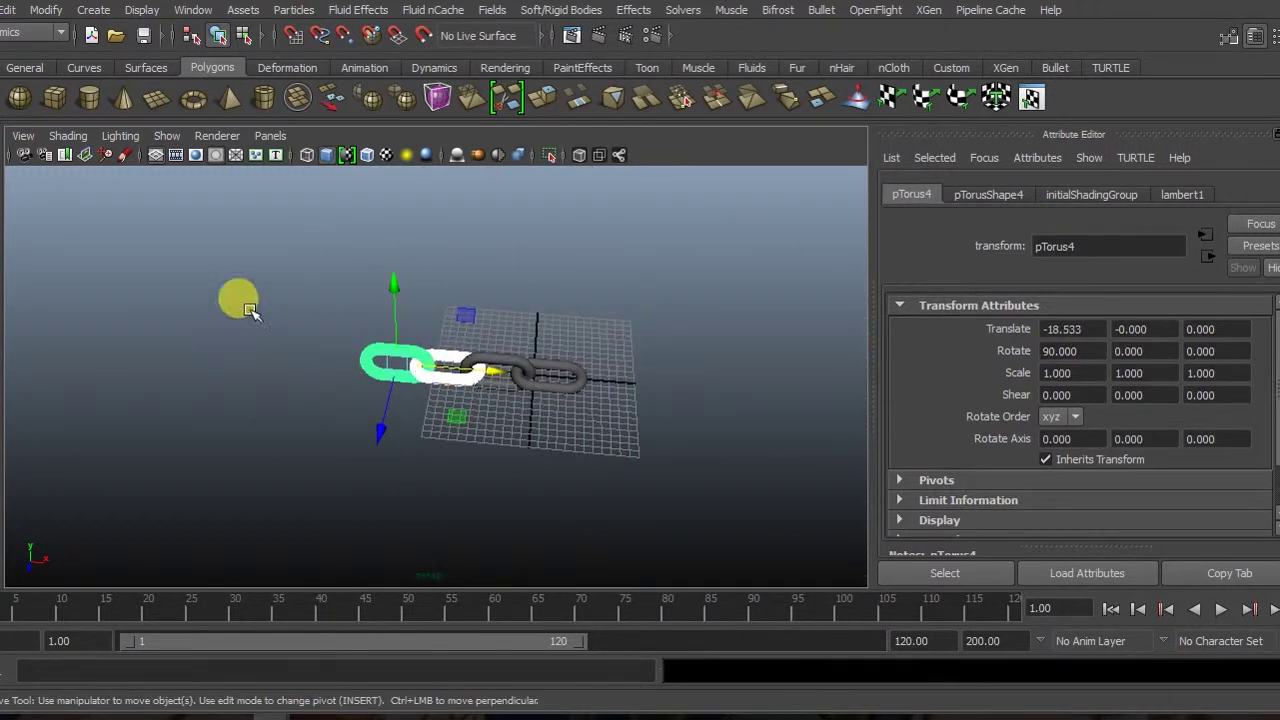
{"action": "left_click_drag", "start_coordinate": [250, 311], "coordinate": [677, 451]}
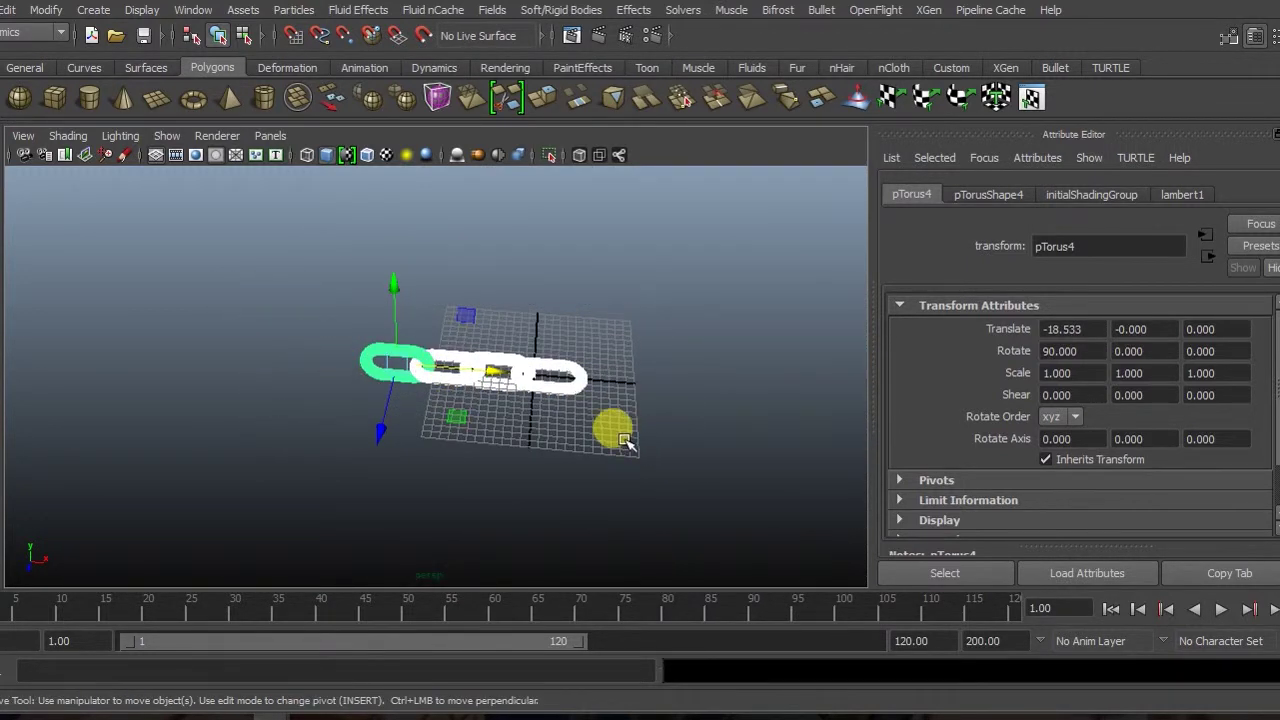
{"action": "key", "text": "ctrl+d"}
{"action": "left_click_drag", "start_coordinate": [504, 375], "coordinate": [346, 363]}
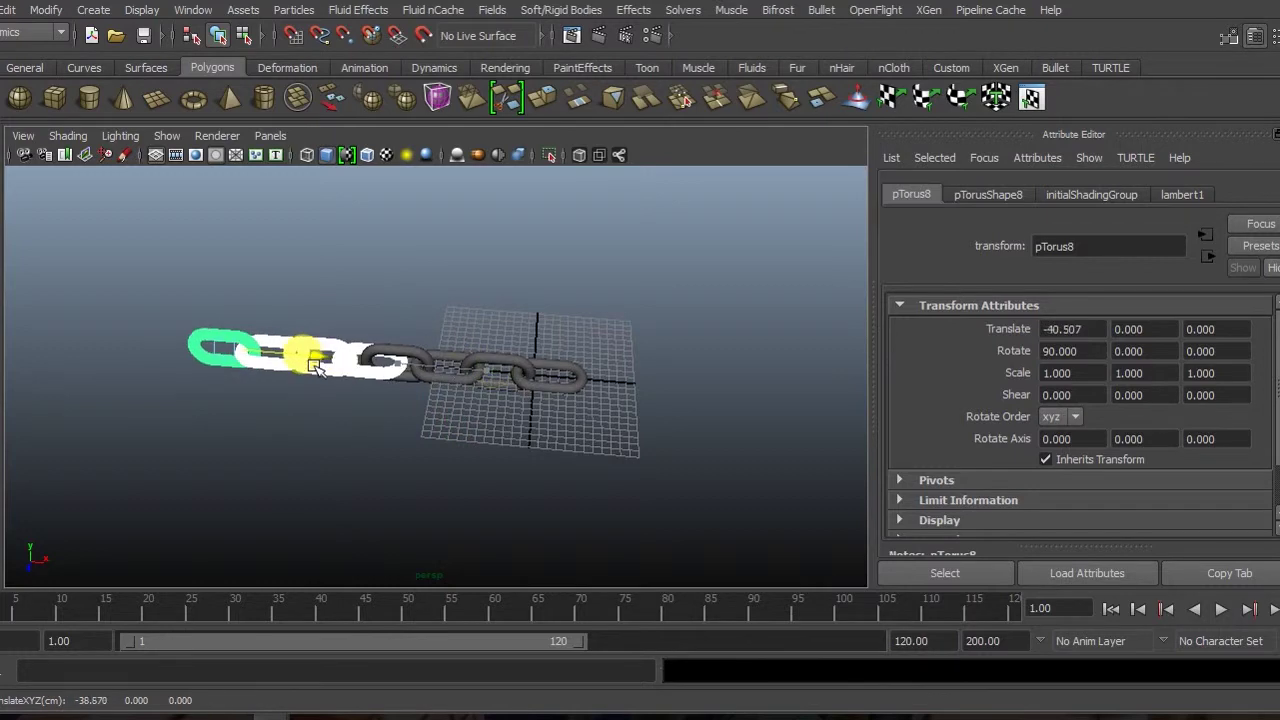
{"action": "scroll", "coordinate": [451, 351], "scroll_direction": "up", "scroll_amount": 5}
{"action": "left_click_drag", "start_coordinate": [380, 351], "coordinate": [512, 395], "text": "alt"}
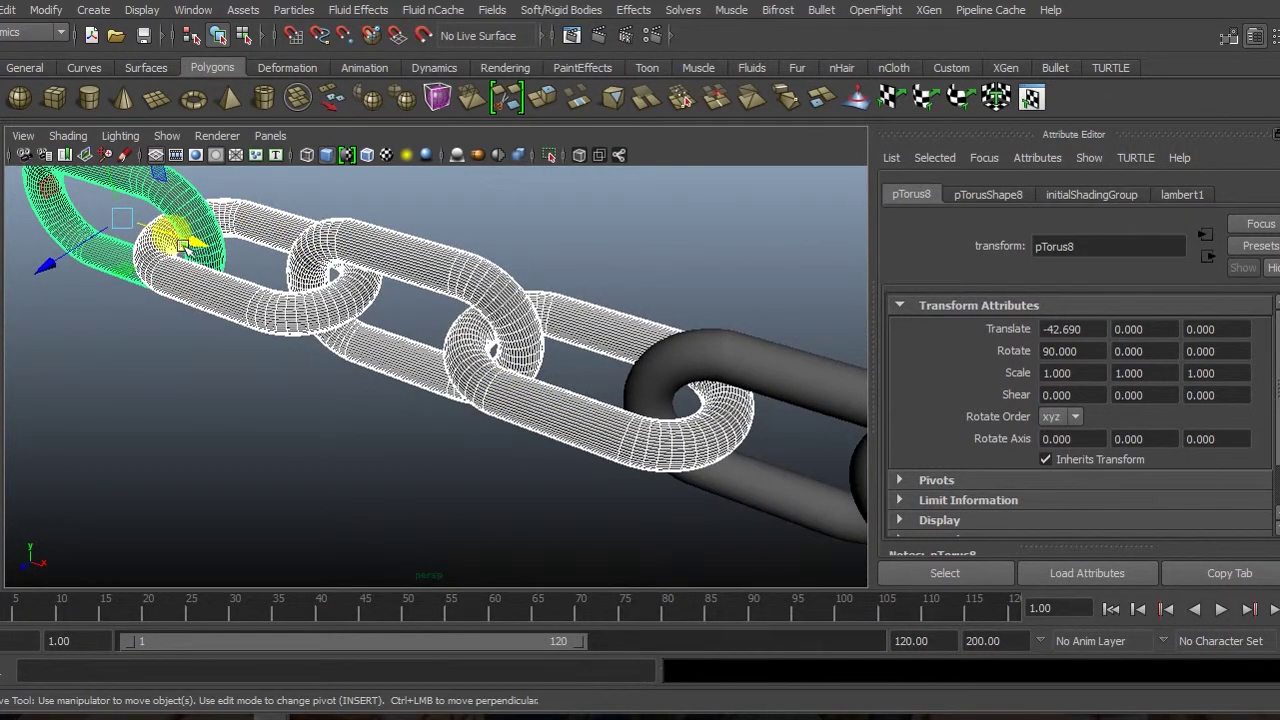
{"action": "left_click_drag", "start_coordinate": [185, 245], "coordinate": [214, 271]}
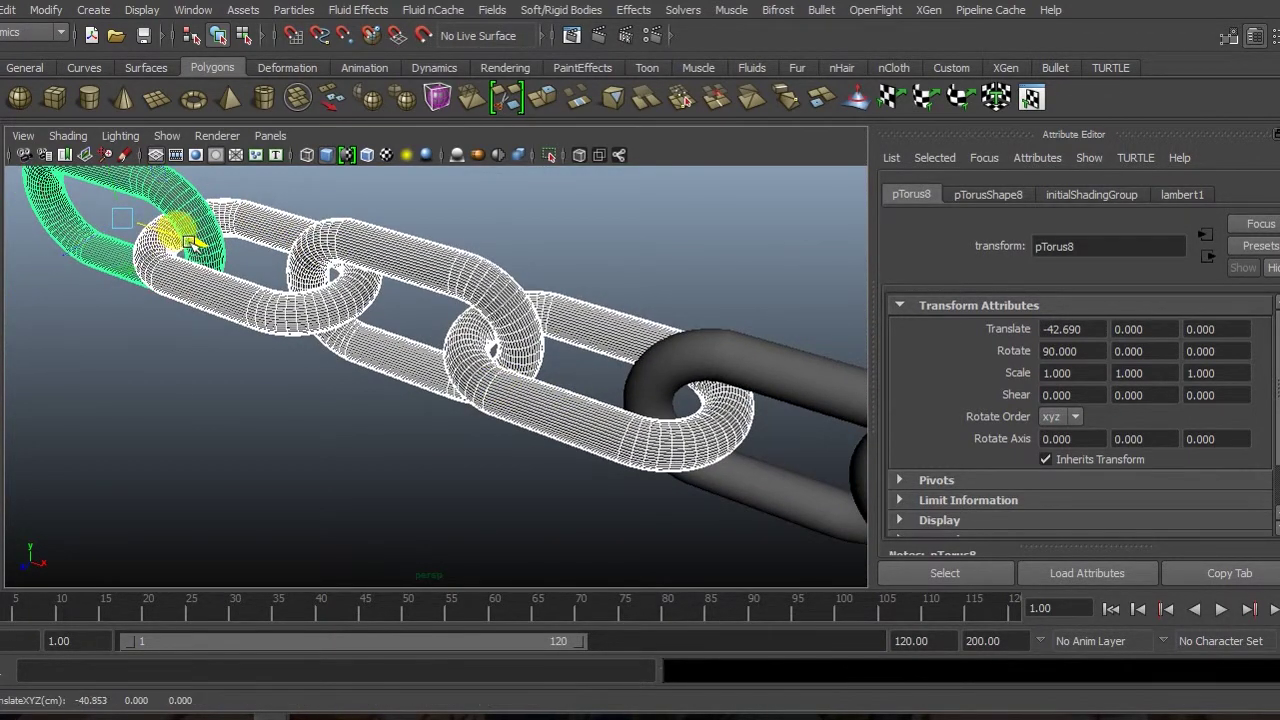
Step: Duplicate the eight links and shift the copies left to form a sixteen-link chain
{"action": "scroll", "coordinate": [397, 343], "scroll_direction": "down", "scroll_amount": 5}
{"action": "left_click_drag", "start_coordinate": [397, 343], "coordinate": [429, 357], "text": "alt"}
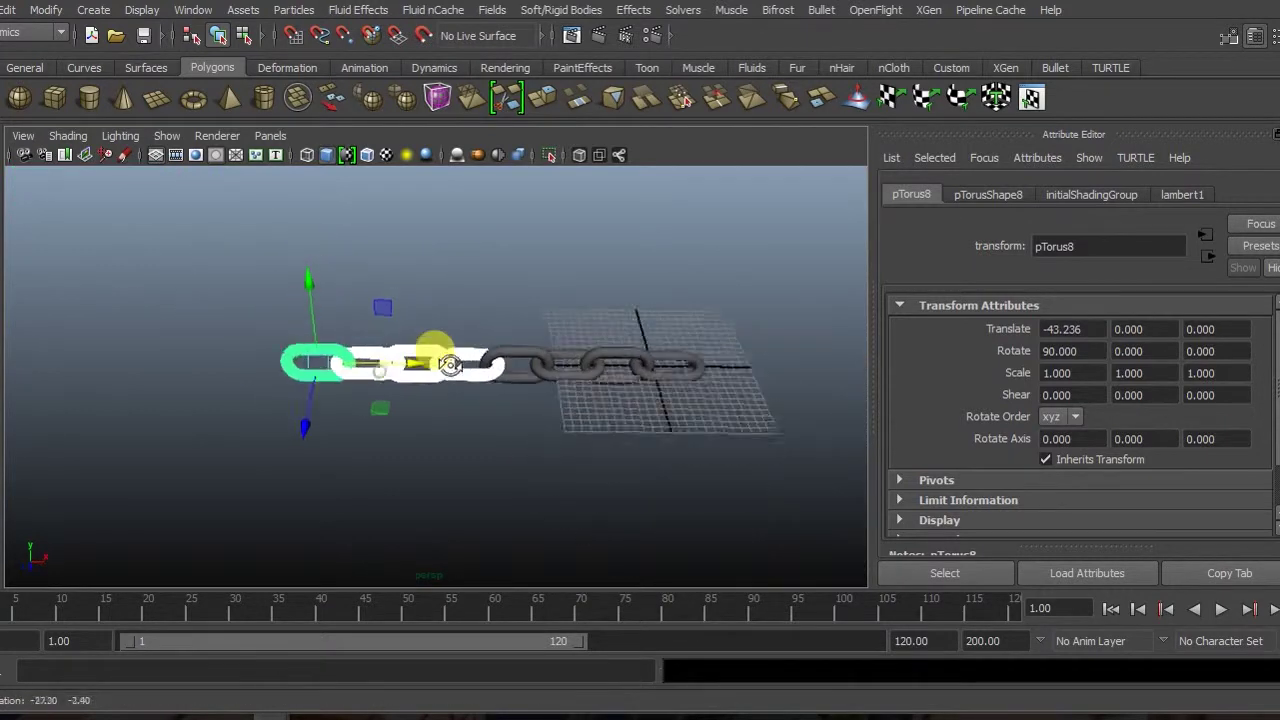
{"action": "left_click_drag", "start_coordinate": [260, 280], "coordinate": [595, 410]}
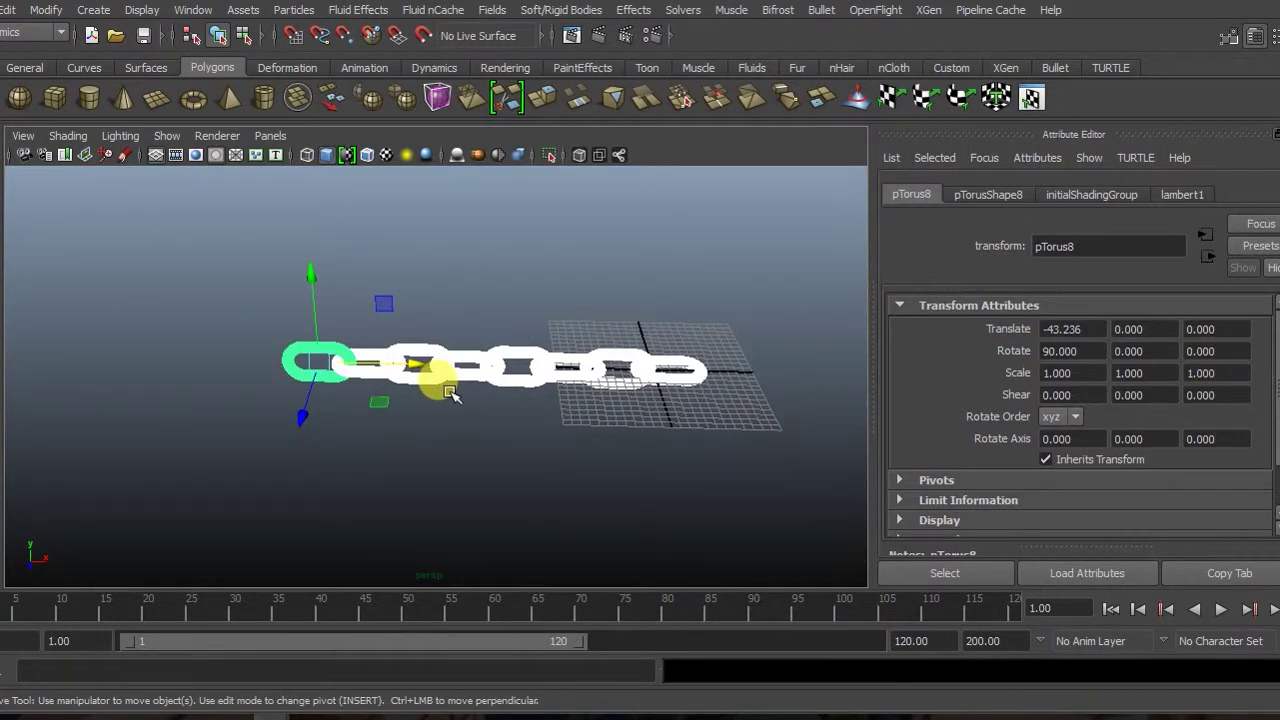
{"action": "key", "text": "ctrl+d"}
{"action": "mouse_move", "coordinate": [414, 363]}
{"action": "left_mouse_down"}
{"action": "mouse_move", "coordinate": [85, 350]}
{"action": "mouse_move", "coordinate": [223, 266]}
{"action": "left_mouse_up"}
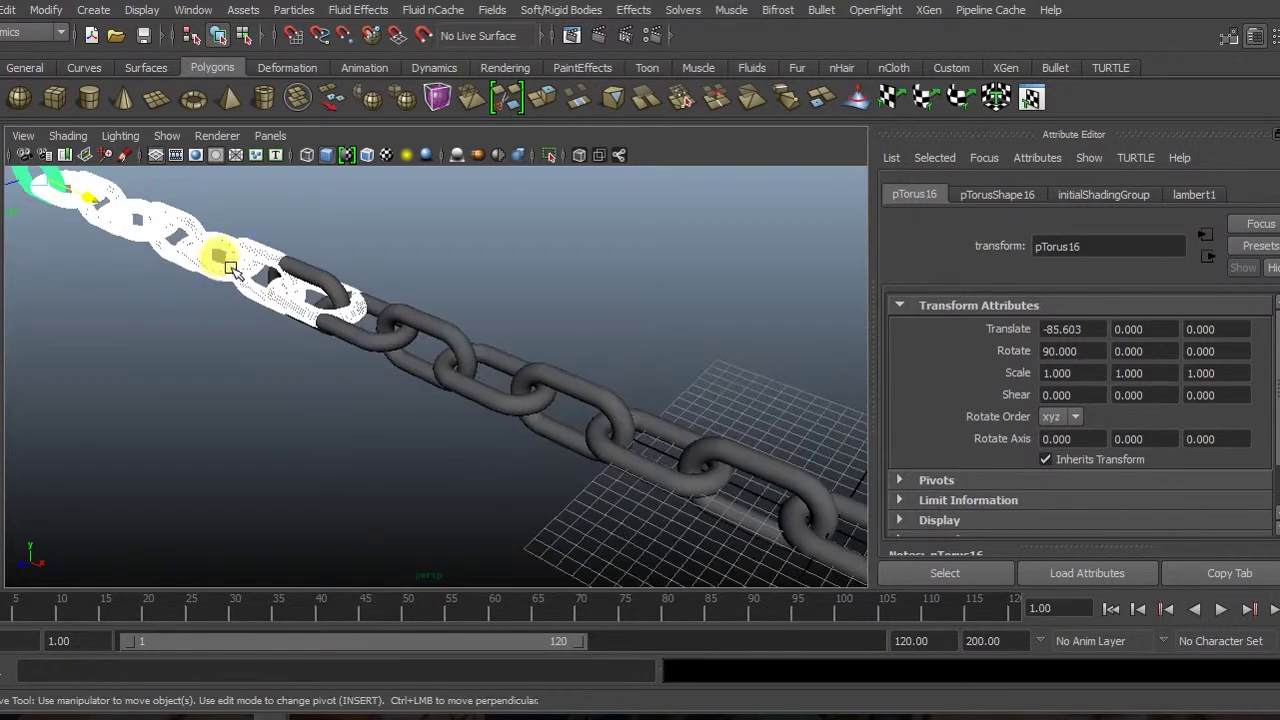
{"action": "mouse_move", "coordinate": [223, 266]}
{"action": "right_mouse_down", "text": "alt"}
{"action": "mouse_move", "coordinate": [498, 474]}
{"action": "mouse_move", "coordinate": [300, 340]}
{"action": "right_mouse_up", "text": "alt"}
{"action": "mouse_move", "coordinate": [286, 334]}
{"action": "left_mouse_down"}
{"action": "mouse_move", "coordinate": [275, 365]}
{"action": "mouse_move", "coordinate": [242, 370]}
{"action": "mouse_move", "coordinate": [740, 541]}
{"action": "mouse_move", "coordinate": [670, 531]}
{"action": "mouse_move", "coordinate": [651, 517]}
{"action": "mouse_move", "coordinate": [663, 514]}
{"action": "mouse_move", "coordinate": [543, 449]}
{"action": "mouse_move", "coordinate": [603, 455]}
{"action": "left_mouse_up"}
Step: Select the whole chain and raise it to Y 18.185 above the grid
{"action": "left_click_drag", "start_coordinate": [80, 323], "coordinate": [808, 500]}
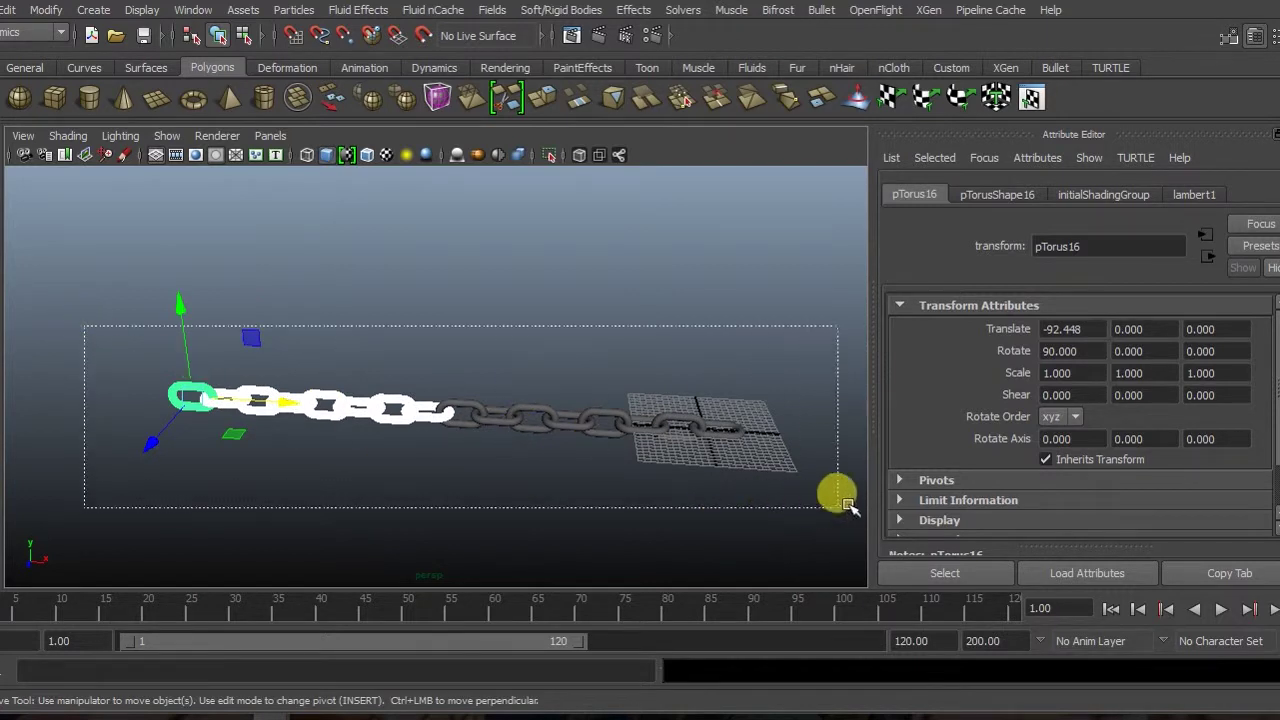
{"action": "mouse_move", "coordinate": [557, 443]}
{"action": "left_mouse_down", "text": "alt"}
{"action": "mouse_move", "coordinate": [569, 440]}
{"action": "mouse_move", "coordinate": [512, 428]}
{"action": "mouse_move", "coordinate": [527, 440]}
{"action": "left_mouse_up", "text": "alt"}
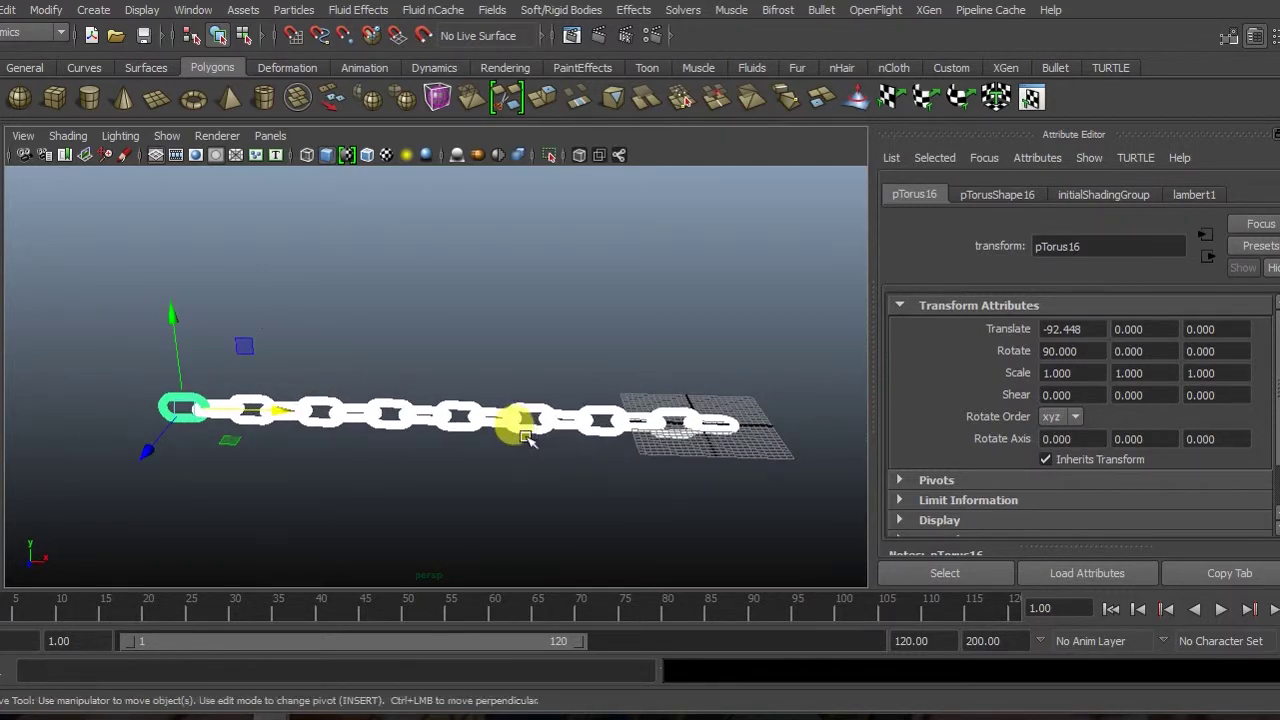
{"action": "left_click", "coordinate": [277, 371]}
{"action": "mouse_move", "coordinate": [80, 331]}
{"action": "left_mouse_down"}
{"action": "mouse_move", "coordinate": [260, 409]}
{"action": "mouse_move", "coordinate": [812, 494]}
{"action": "left_mouse_up"}
{"action": "left_click_drag", "start_coordinate": [150, 318], "coordinate": [128, 194]}
{"action": "mouse_move", "coordinate": [437, 437]}
{"action": "left_mouse_down", "text": "alt"}
{"action": "mouse_move", "coordinate": [420, 449]}
{"action": "mouse_move", "coordinate": [437, 437]}
{"action": "left_mouse_up", "text": "alt"}
{"action": "left_click", "coordinate": [437, 437]}
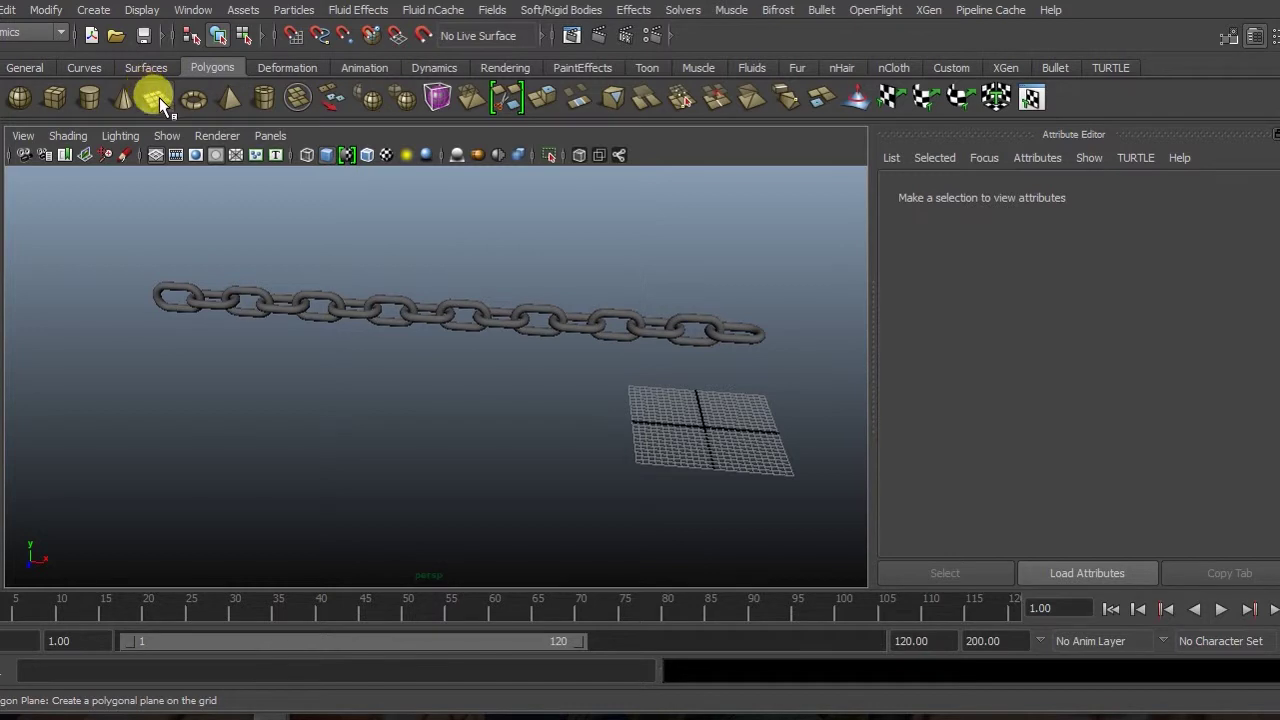
Step: Add a polygon plane, scale it up and slide it to X -45.396 beneath the chain
{"action": "left_click", "coordinate": [159, 97]}
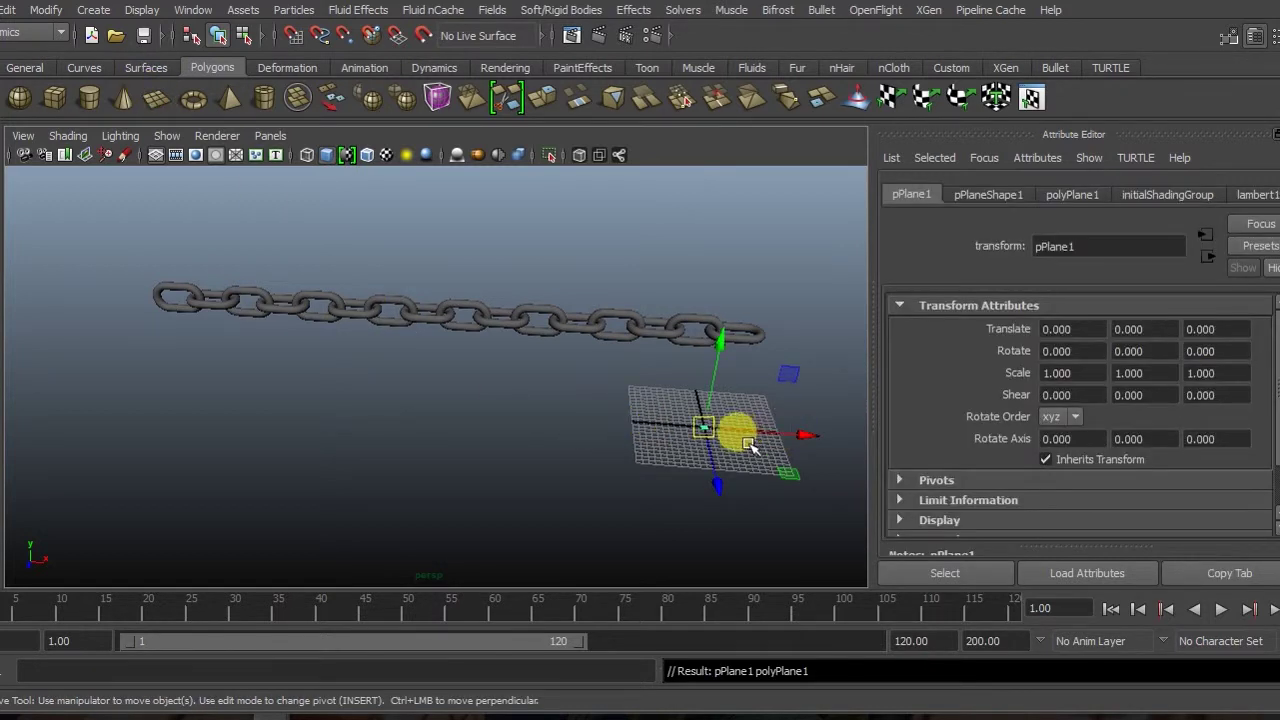
{"action": "key", "text": "r"}
{"action": "left_click_drag", "start_coordinate": [755, 418], "coordinate": [766, 457], "text": "alt"}
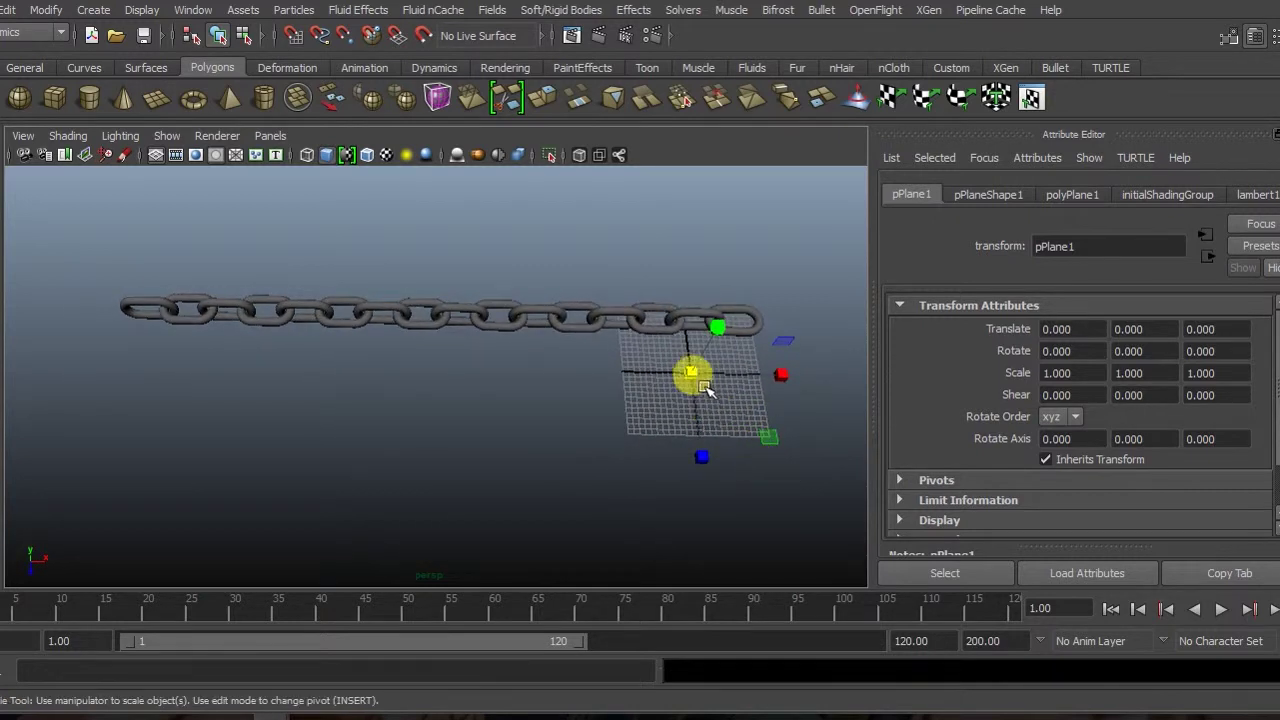
{"action": "left_click_drag", "start_coordinate": [694, 371], "coordinate": [826, 414]}
{"action": "key", "text": "w"}
{"action": "left_click_drag", "start_coordinate": [737, 374], "coordinate": [527, 400]}
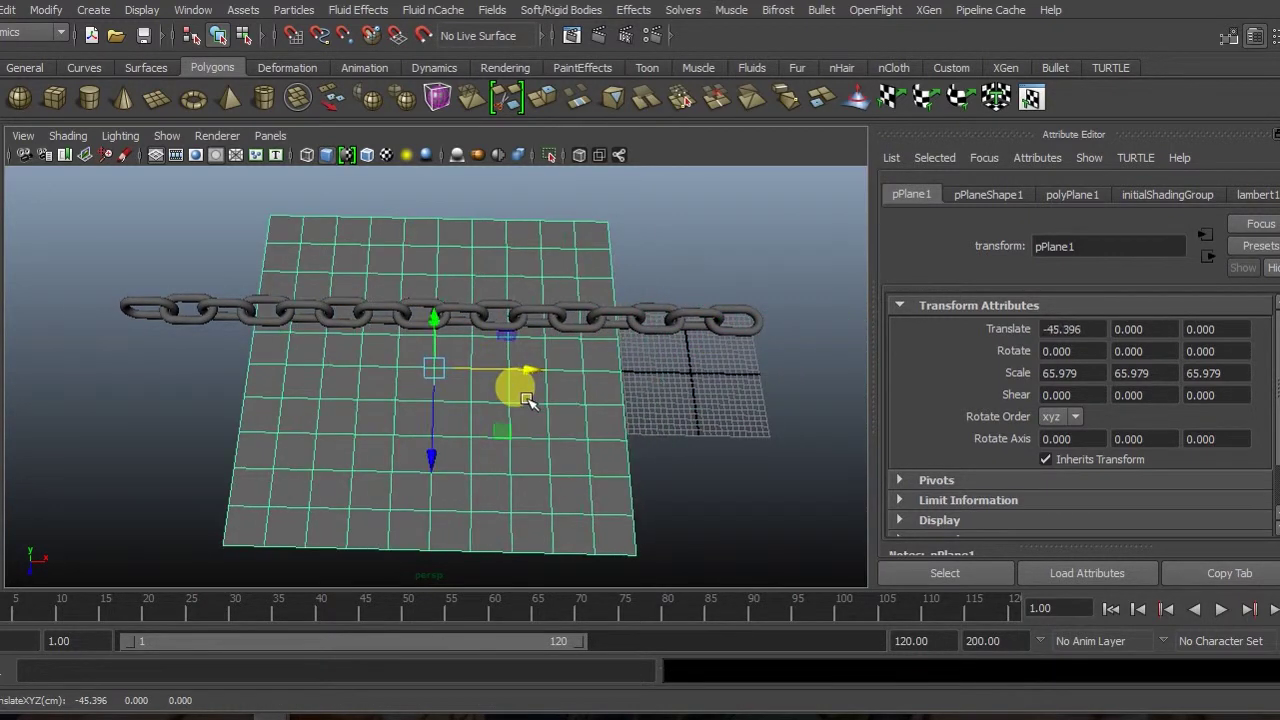
Step: Stretch the plane in X and Z to scale 179.147 × 65.979 × 137.853
{"action": "key", "text": "r"}
{"action": "left_click_drag", "start_coordinate": [524, 370], "coordinate": [666, 358]}
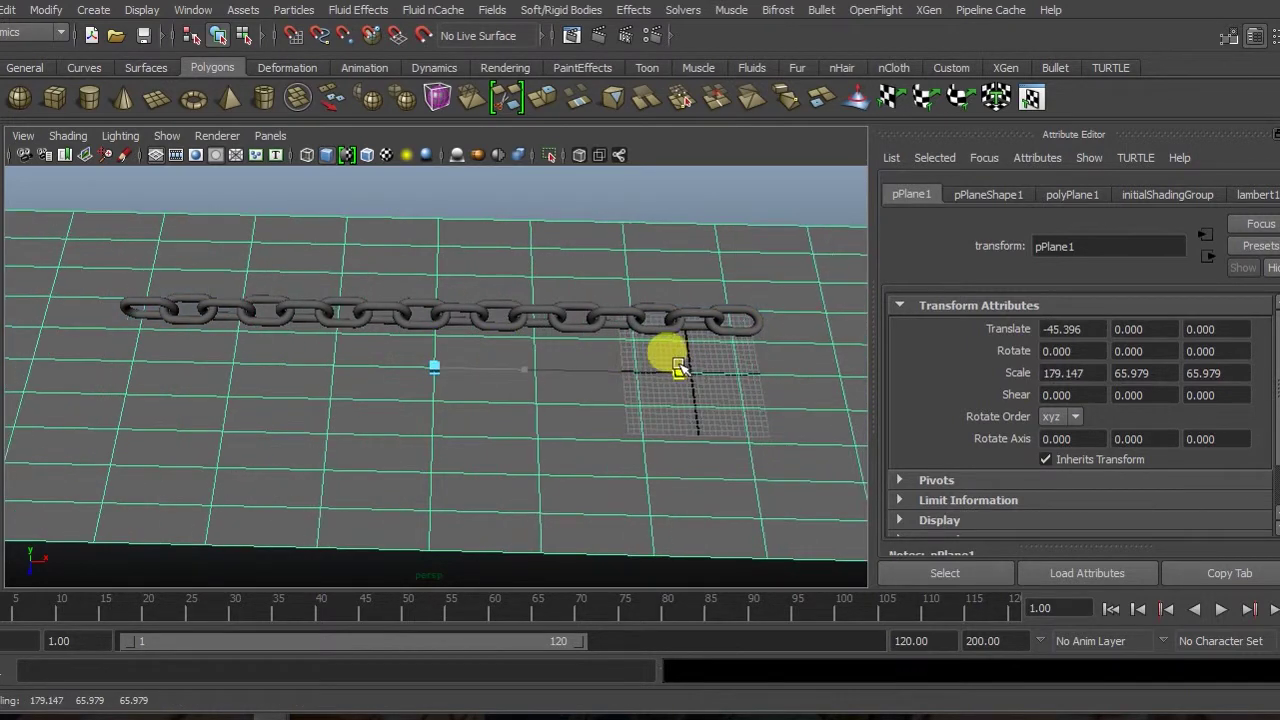
{"action": "left_click_drag", "start_coordinate": [437, 442], "coordinate": [445, 540]}
{"action": "mouse_move", "coordinate": [457, 491]}
{"action": "left_mouse_down", "text": "alt"}
{"action": "mouse_move", "coordinate": [564, 346]}
{"action": "mouse_move", "coordinate": [514, 314]}
{"action": "left_mouse_up", "text": "alt"}
Step: Select the whole chain from a level side view
{"action": "left_click", "coordinate": [729, 277]}
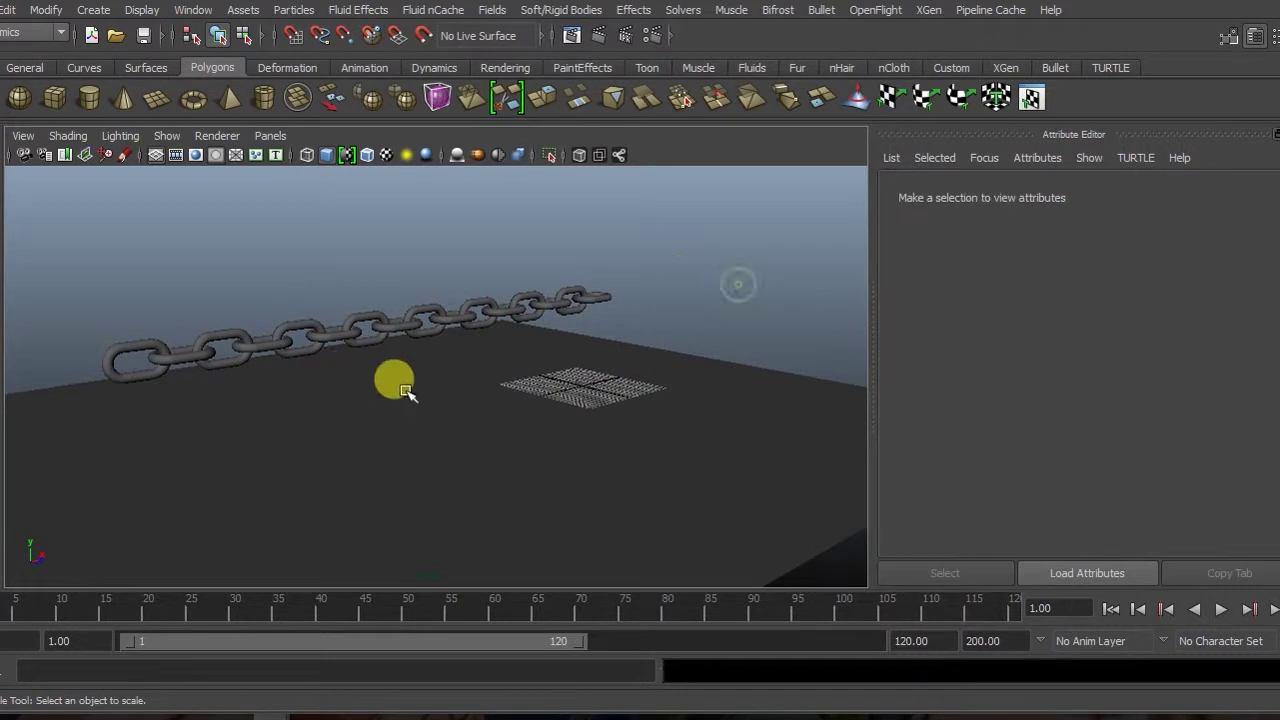
{"action": "left_click_drag", "start_coordinate": [394, 377], "coordinate": [372, 405], "text": "alt"}
{"action": "left_click", "coordinate": [340, 318]}
{"action": "mouse_move", "coordinate": [480, 363]}
{"action": "left_mouse_down", "text": "alt"}
{"action": "mouse_move", "coordinate": [394, 349]}
{"action": "mouse_move", "coordinate": [432, 344]}
{"action": "left_mouse_up", "text": "alt"}
{"action": "mouse_move", "coordinate": [140, 263]}
{"action": "left_mouse_down"}
{"action": "mouse_move", "coordinate": [794, 349]}
{"action": "mouse_move", "coordinate": [623, 363]}
{"action": "left_mouse_up"}
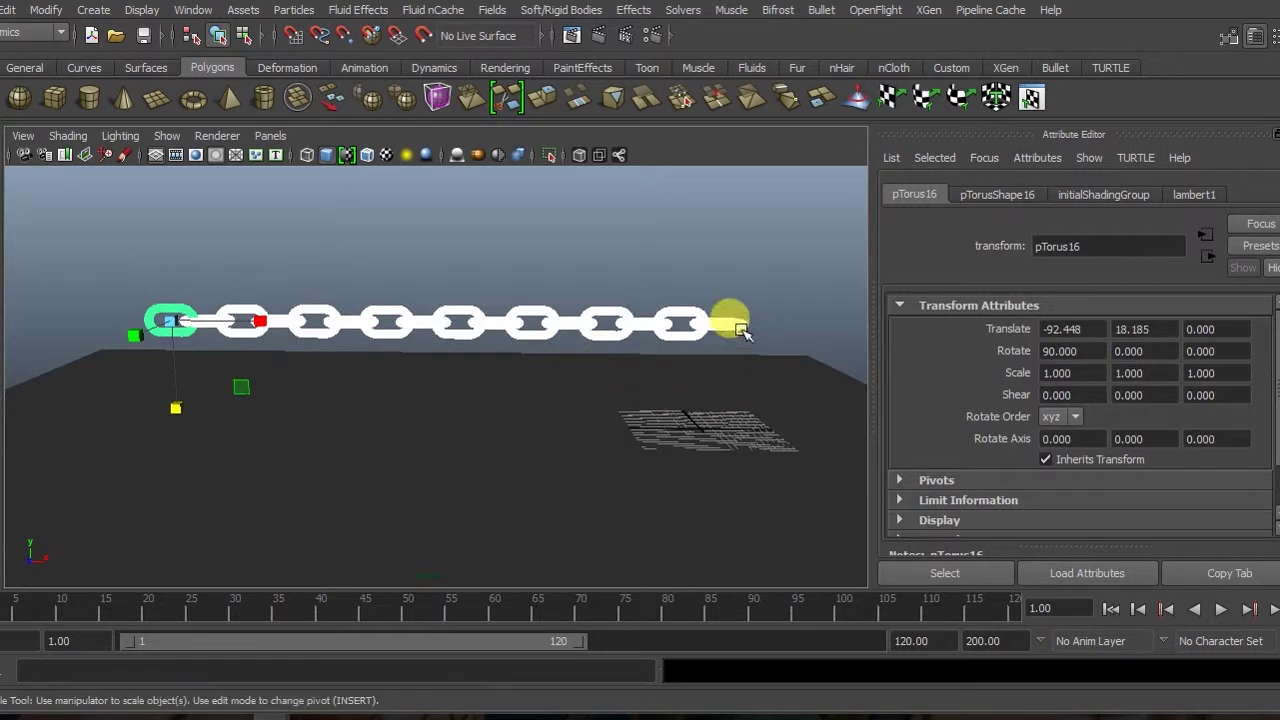
Step: Marquee-select all sixteen links and apply Create Active Rigid Body to them
{"action": "left_click", "coordinate": [624, 254]}
{"action": "left_click_drag", "start_coordinate": [99, 245], "coordinate": [808, 334]}
{"action": "left_click_drag", "start_coordinate": [597, 286], "coordinate": [622, 301], "text": "alt"}
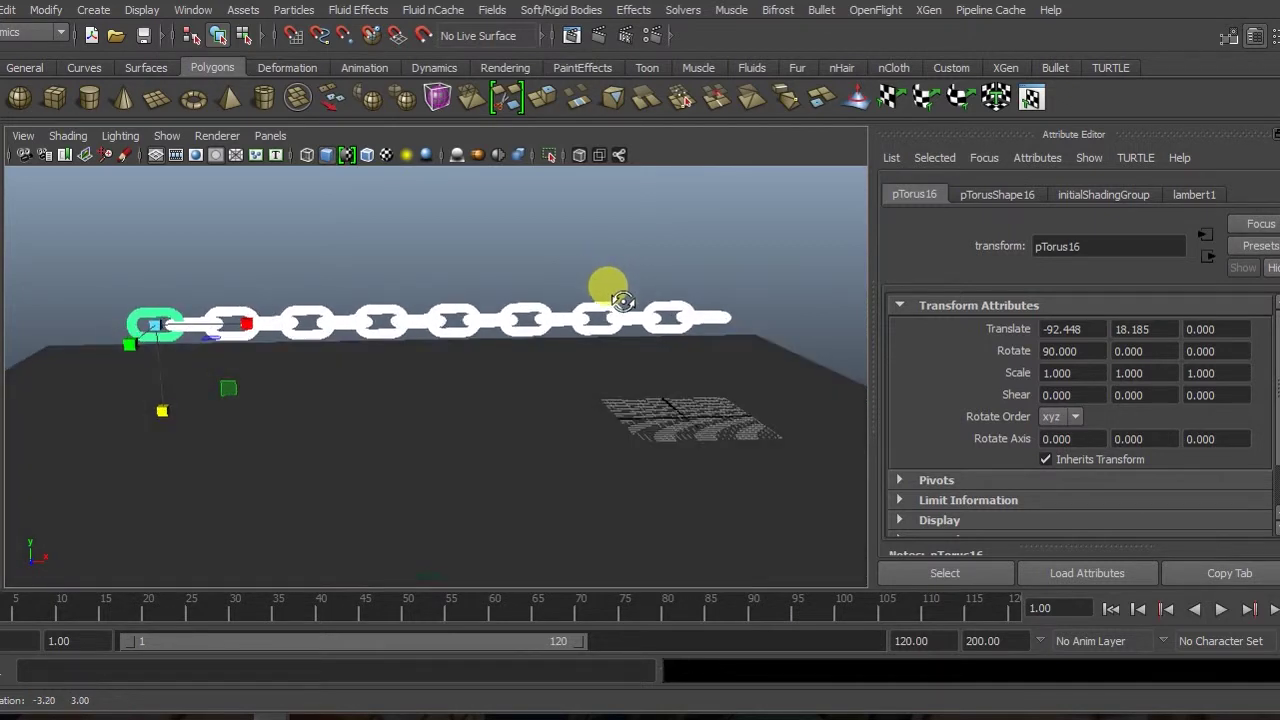
{"action": "left_click_drag", "start_coordinate": [673, 340], "coordinate": [520, 297], "text": "alt"}
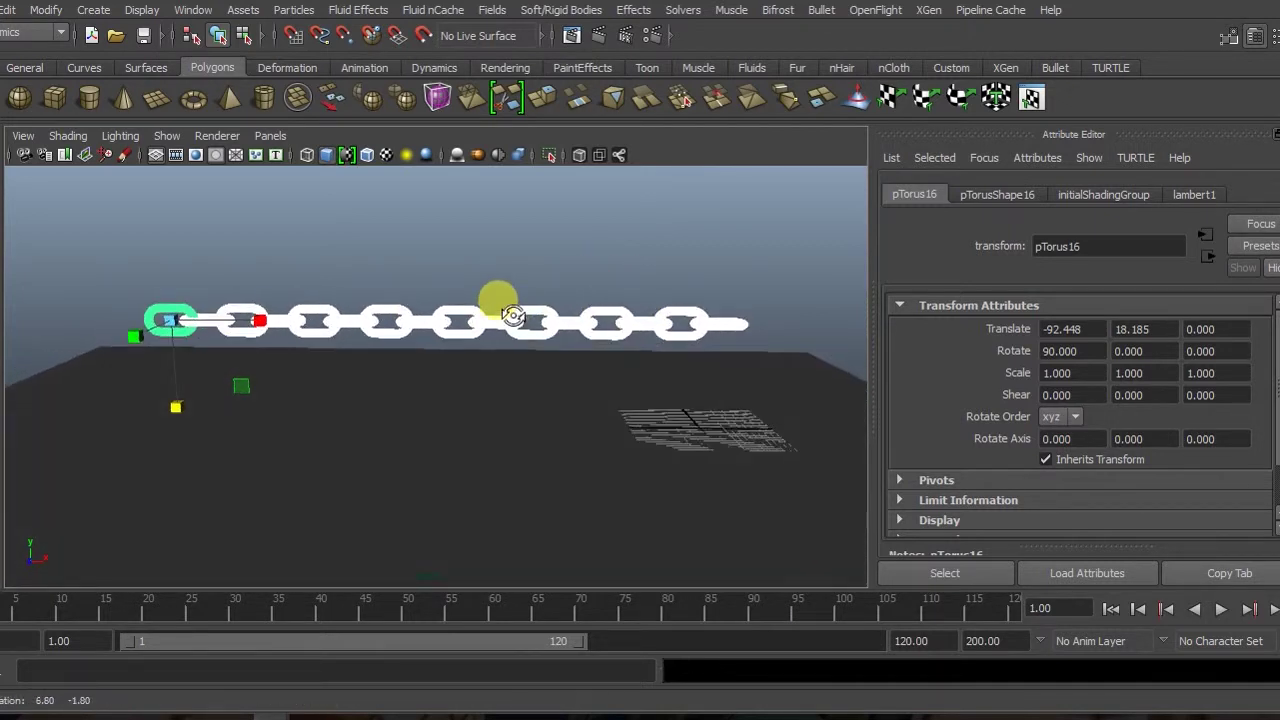
{"action": "left_click", "coordinate": [557, 12]}
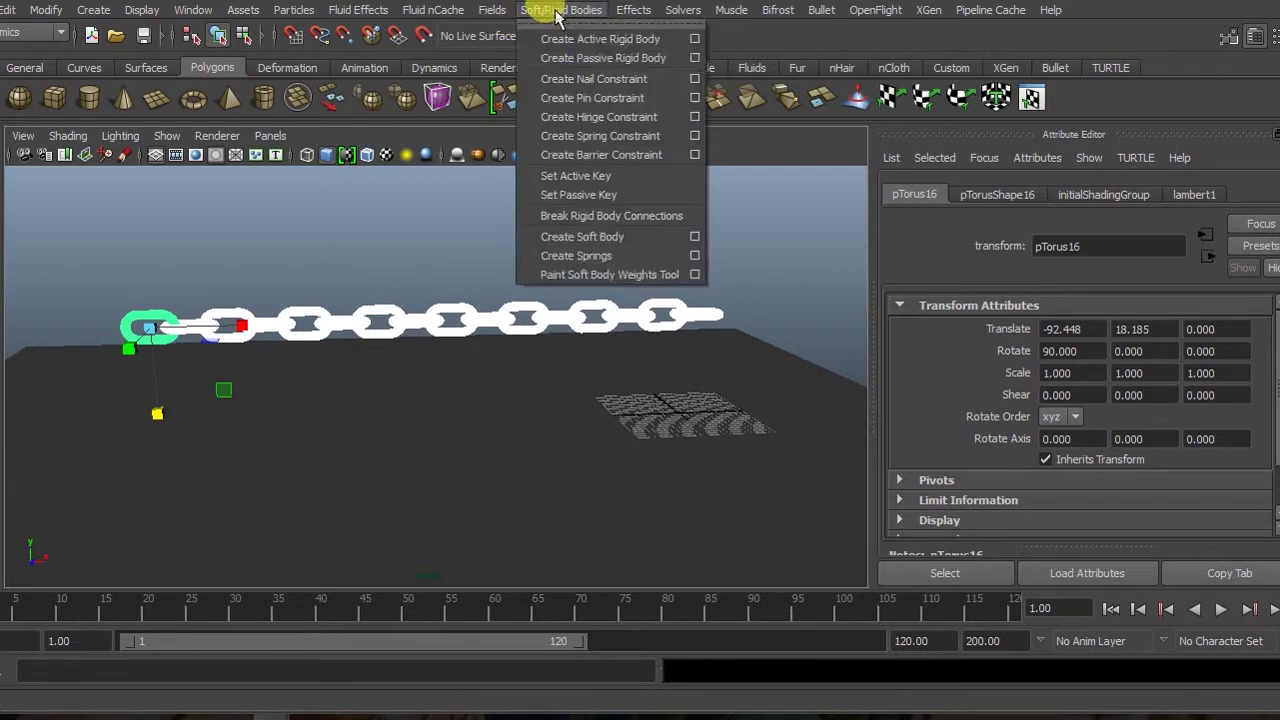
{"action": "left_click", "coordinate": [645, 45]}
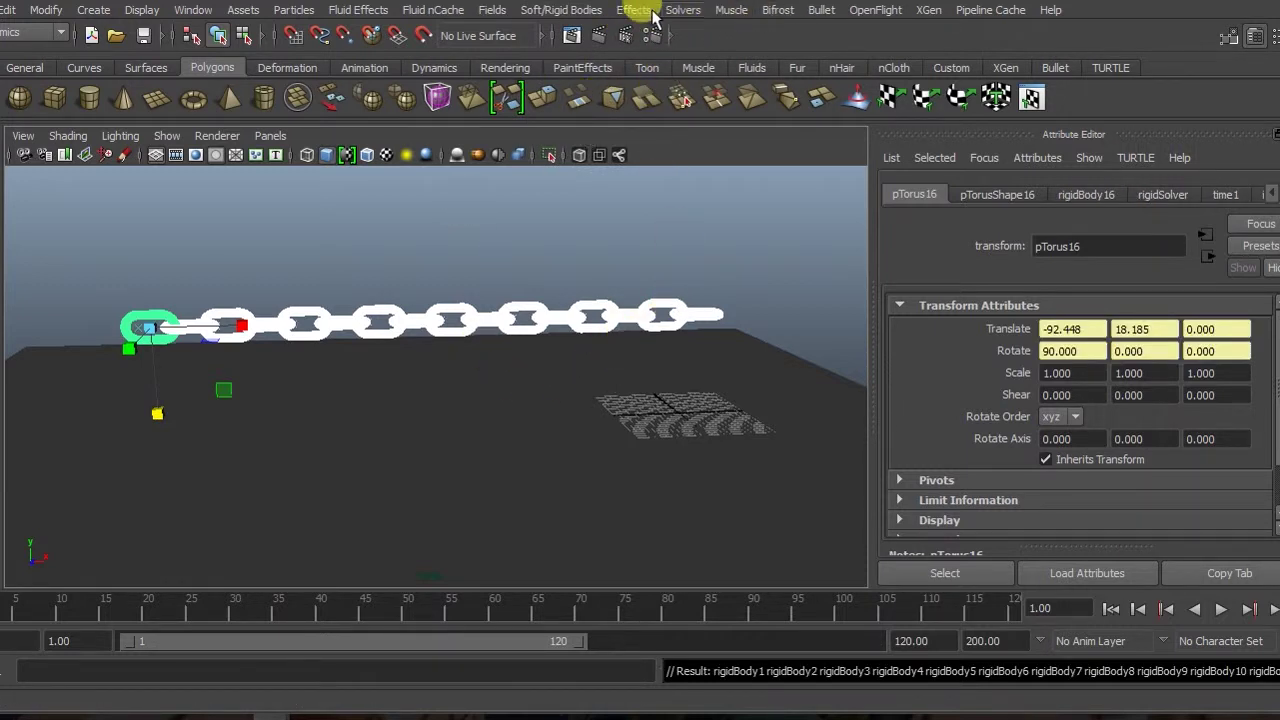
Step: Add a gravity field (magnitude 9.8) acting on the chain links
{"action": "left_click", "coordinate": [495, 12]}
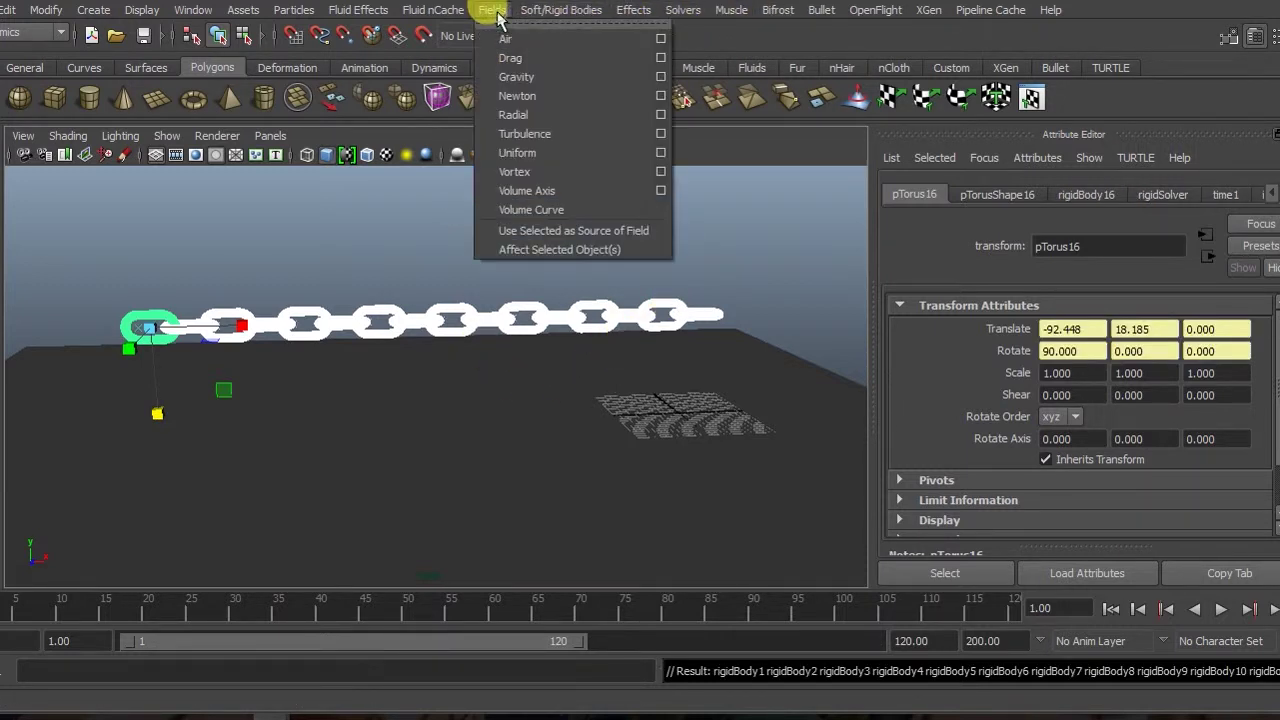
{"action": "left_click", "coordinate": [533, 90]}
{"action": "mouse_move", "coordinate": [623, 380]}
{"action": "left_mouse_down", "text": "alt"}
{"action": "mouse_move", "coordinate": [681, 380]}
{"action": "mouse_move", "coordinate": [640, 349]}
{"action": "left_mouse_up", "text": "alt"}
Step: Make the ground plane a passive rigid body and select the end time field
{"action": "key", "text": "r"}
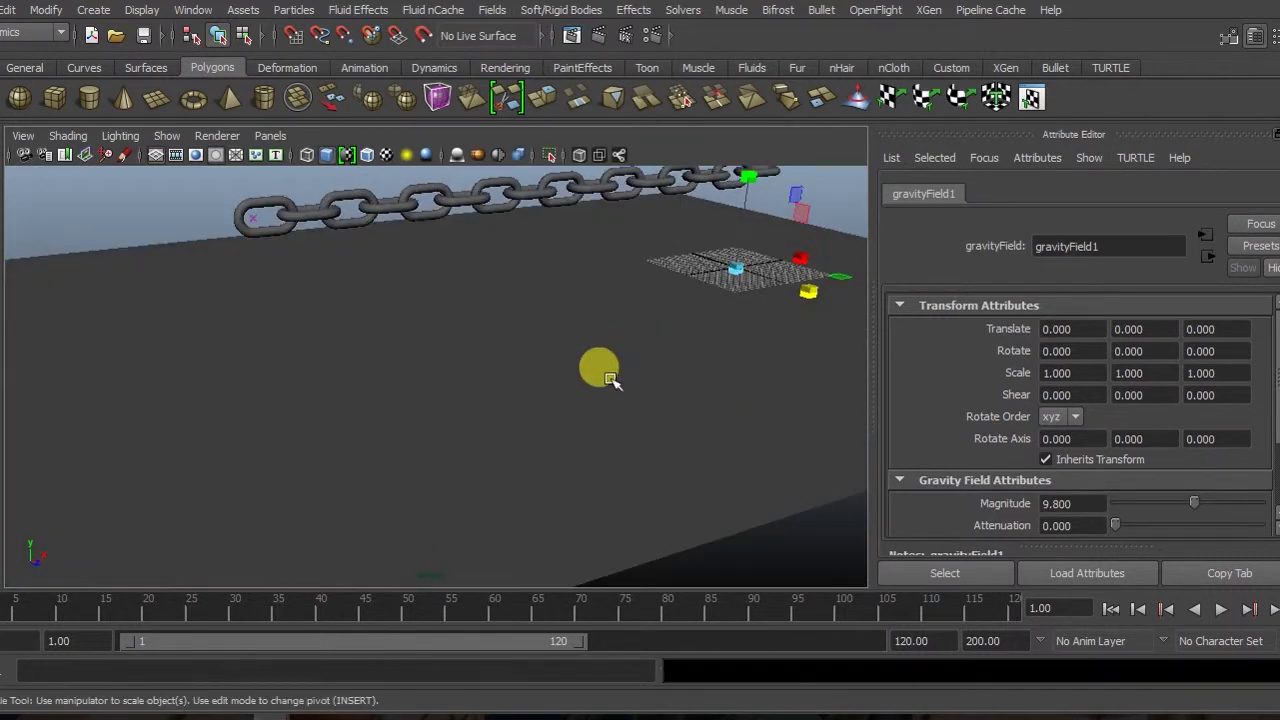
{"action": "left_click", "coordinate": [575, 382]}
{"action": "right_click", "coordinate": [593, 418]}
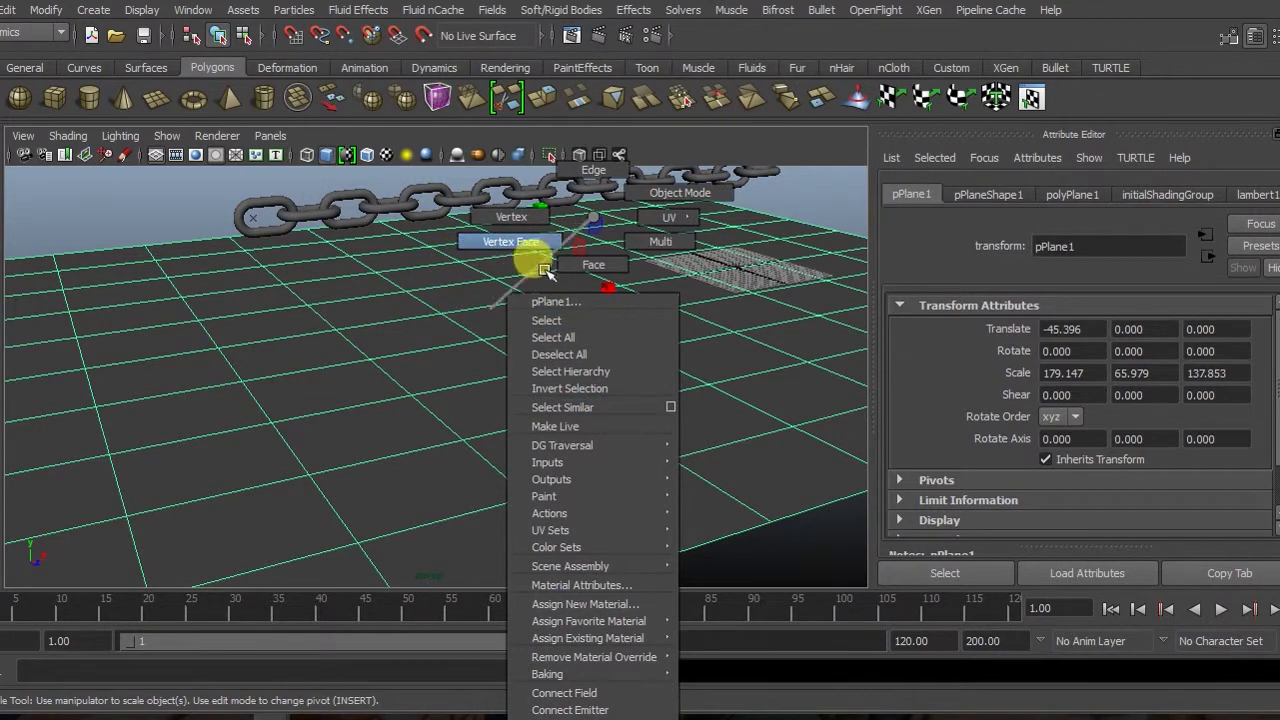
{"action": "left_click", "coordinate": [667, 190]}
{"action": "left_click", "coordinate": [560, 10]}
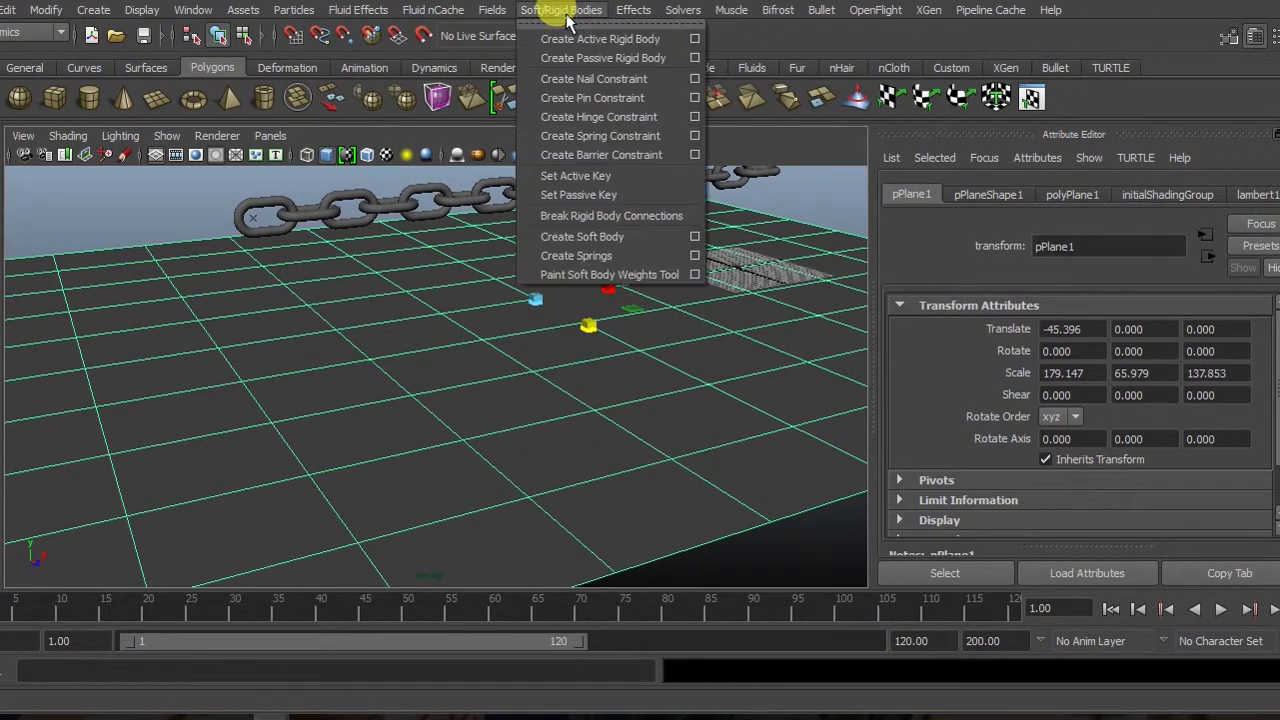
{"action": "left_click", "coordinate": [597, 59]}
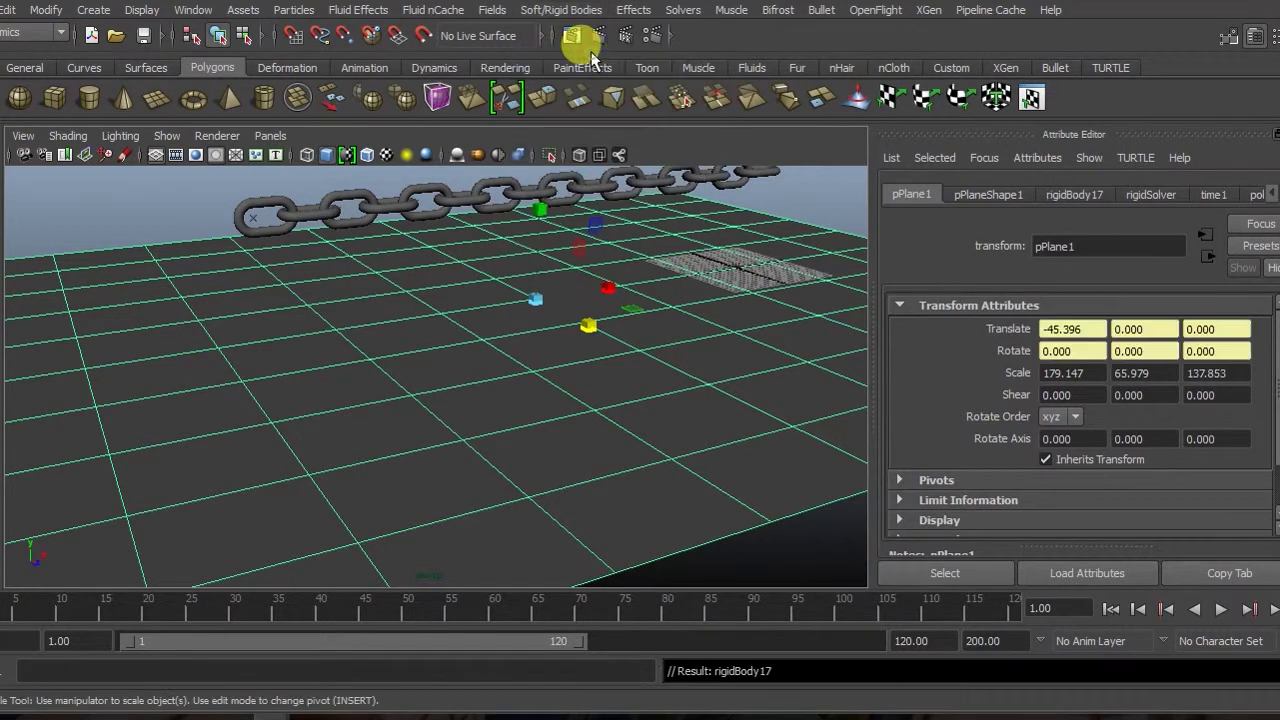
{"action": "left_click_drag", "start_coordinate": [620, 359], "coordinate": [643, 344], "text": "alt"}
{"action": "mouse_move", "coordinate": [660, 345]}
{"action": "left_mouse_down", "text": "alt"}
{"action": "mouse_move", "coordinate": [623, 337]}
{"action": "mouse_move", "coordinate": [640, 345]}
{"action": "left_mouse_up", "text": "alt"}
{"action": "double_click", "coordinate": [912, 641]}
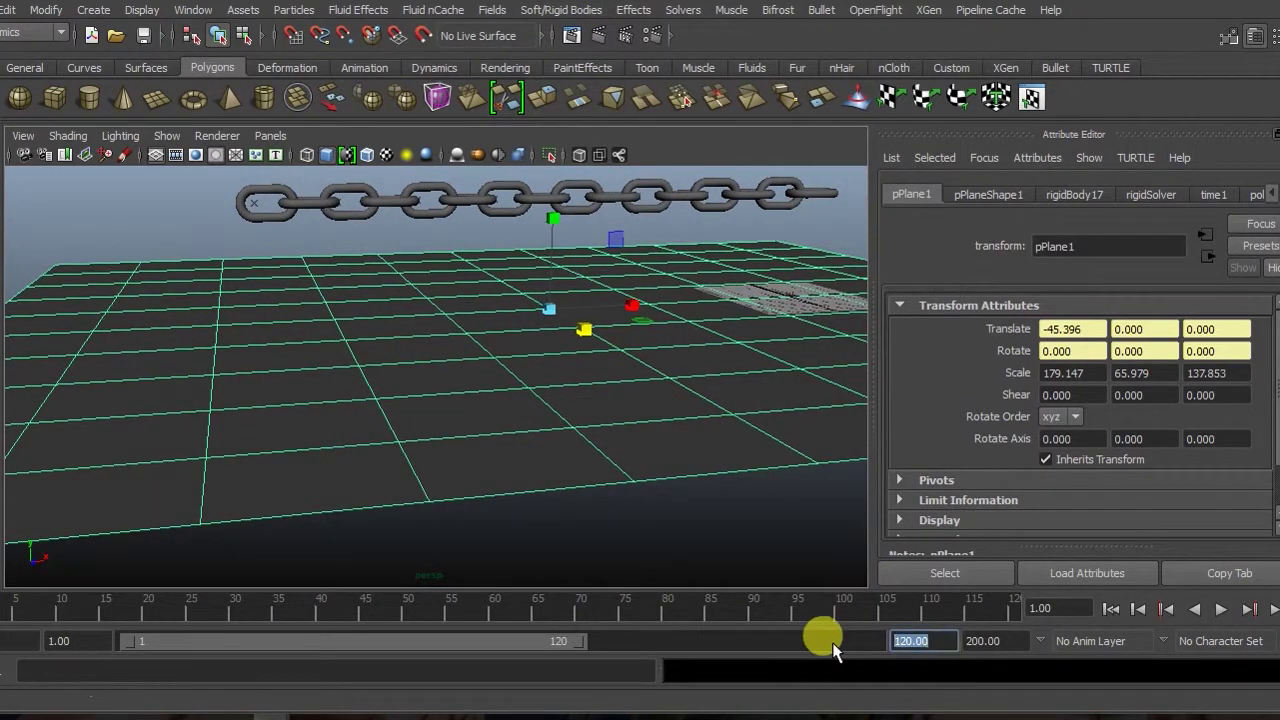
{"action": "type", "text": "200"}
Step: Set the end frame to 200 and play the simulation while framing the chain
{"action": "key", "text": "Return"}
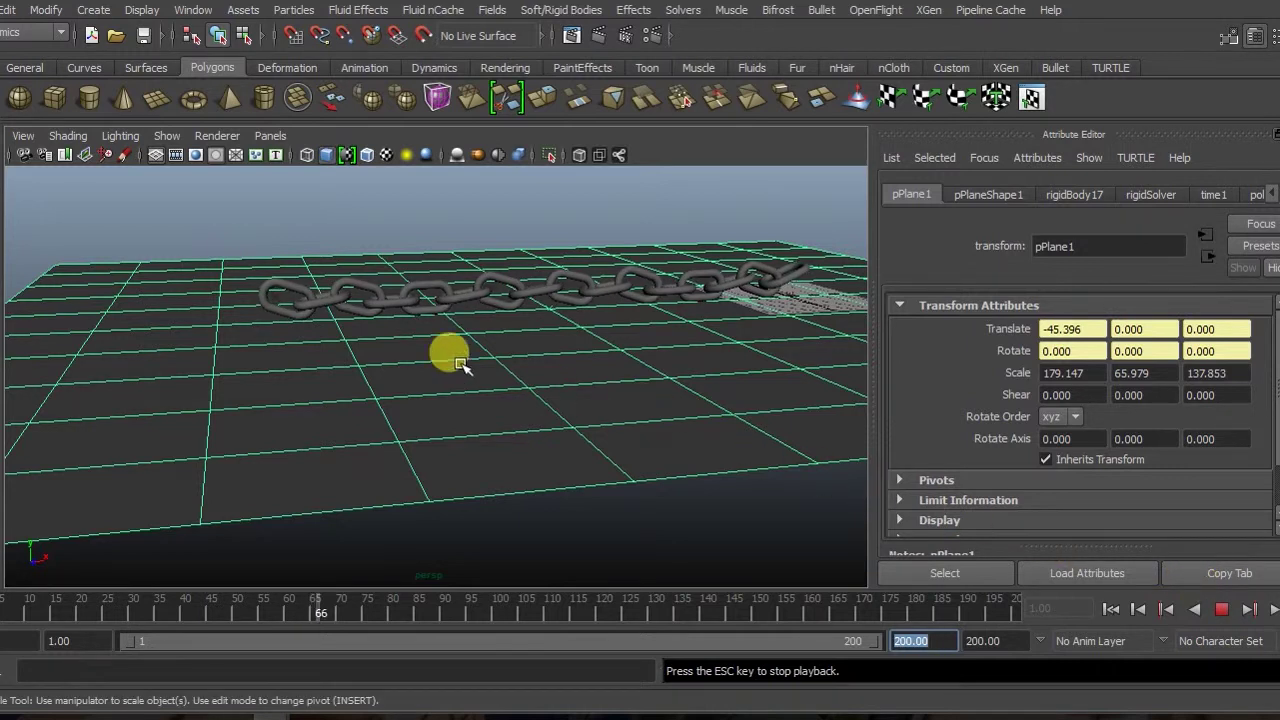
{"action": "left_click_drag", "start_coordinate": [484, 382], "coordinate": [488, 390], "text": "alt"}
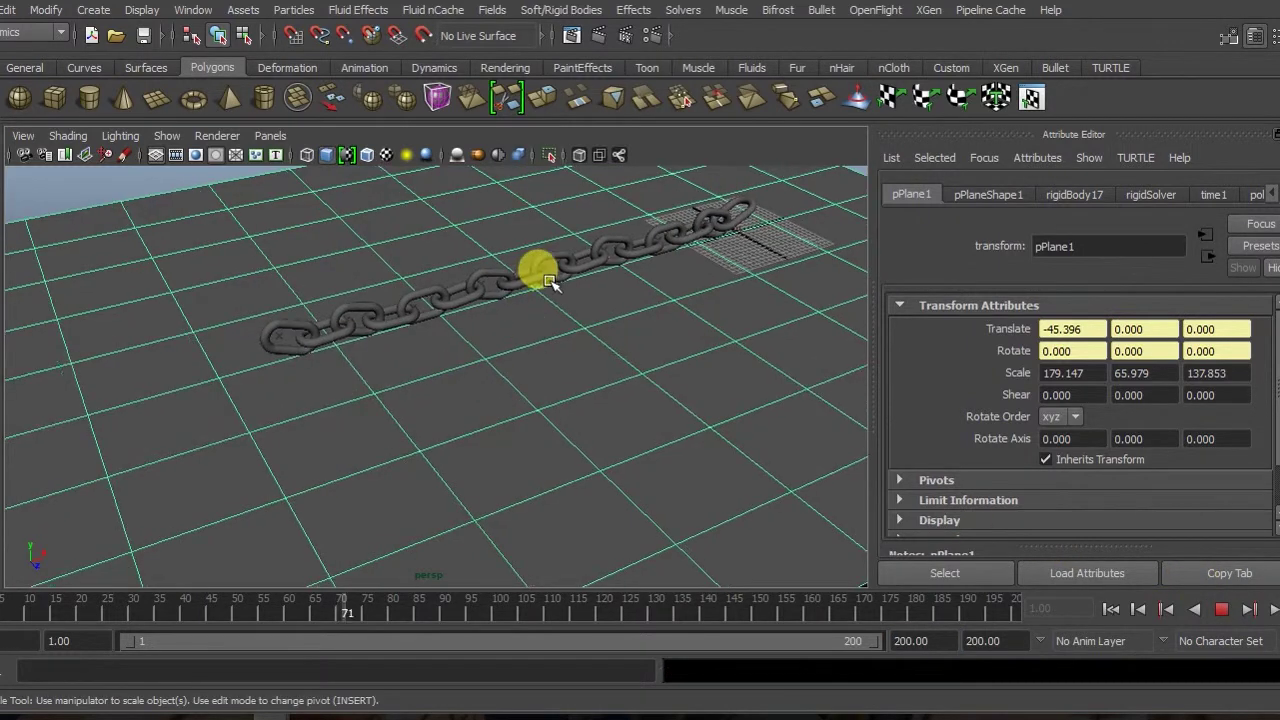
{"action": "scroll", "coordinate": [550, 278], "scroll_direction": "up", "scroll_amount": 3}
{"action": "scroll", "coordinate": [550, 278], "scroll_direction": "up", "scroll_amount": 3}
{"action": "middle_click_drag", "start_coordinate": [552, 280], "coordinate": [548, 334], "text": "alt"}
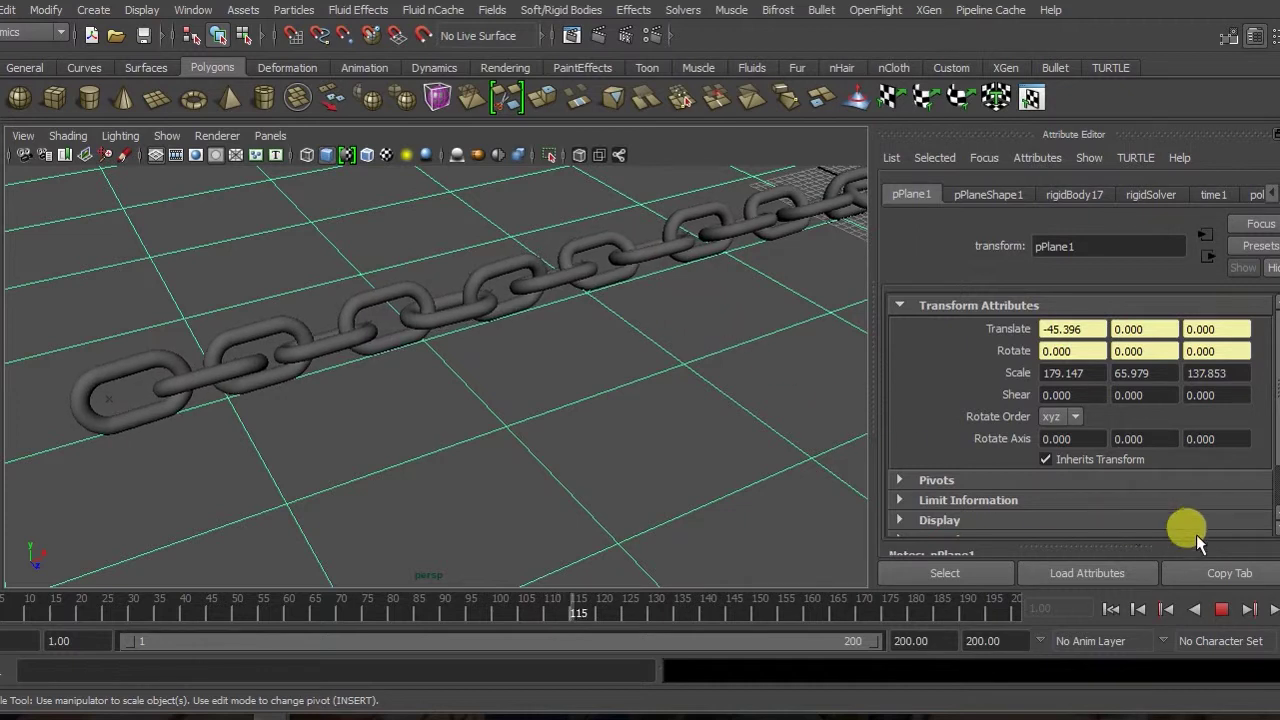
Step: Stop playback at frame 121 and frame the chain settled on the ground plane
{"action": "left_click", "coordinate": [1222, 609]}
{"action": "mouse_move", "coordinate": [700, 323]}
{"action": "left_mouse_down", "text": "alt"}
{"action": "mouse_move", "coordinate": [529, 380]}
{"action": "mouse_move", "coordinate": [560, 390]}
{"action": "mouse_move", "coordinate": [406, 360]}
{"action": "mouse_move", "coordinate": [304, 358]}
{"action": "mouse_move", "coordinate": [737, 340]}
{"action": "mouse_move", "coordinate": [668, 369]}
{"action": "left_mouse_up", "text": "alt"}
{"action": "right_click_drag", "start_coordinate": [668, 369], "coordinate": [571, 400], "text": "alt"}
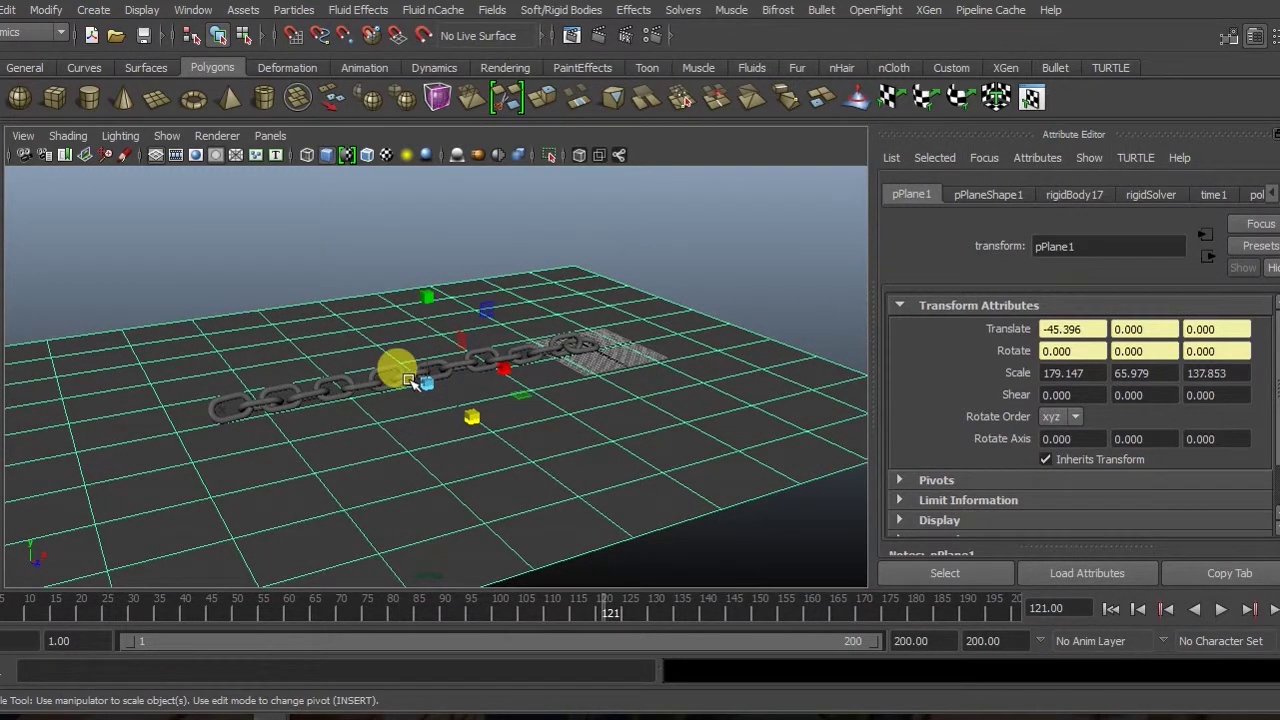
{"action": "middle_click_drag", "start_coordinate": [409, 381], "coordinate": [607, 352], "text": "alt"}
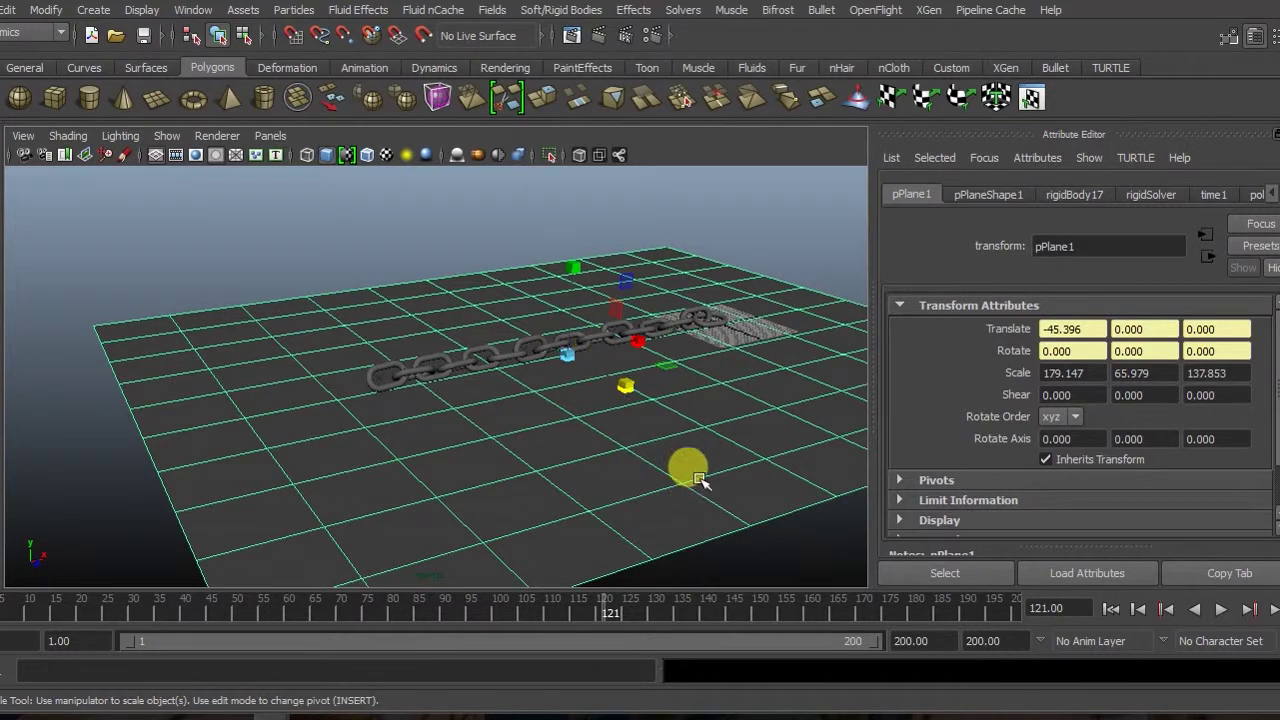
Step: Assign a new Phong E material to the ground plane
{"action": "left_click", "coordinate": [751, 551]}
{"action": "left_click", "coordinate": [718, 463]}
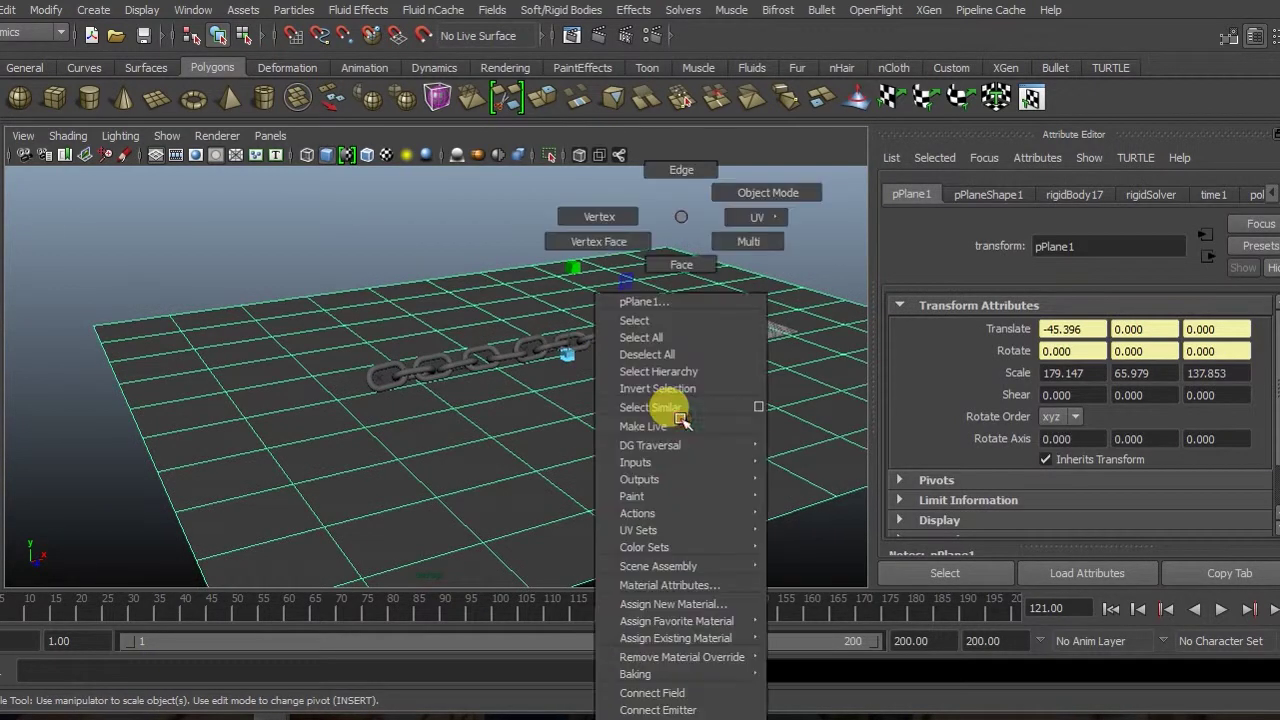
{"action": "right_click_drag", "start_coordinate": [680, 420], "coordinate": [697, 590]}
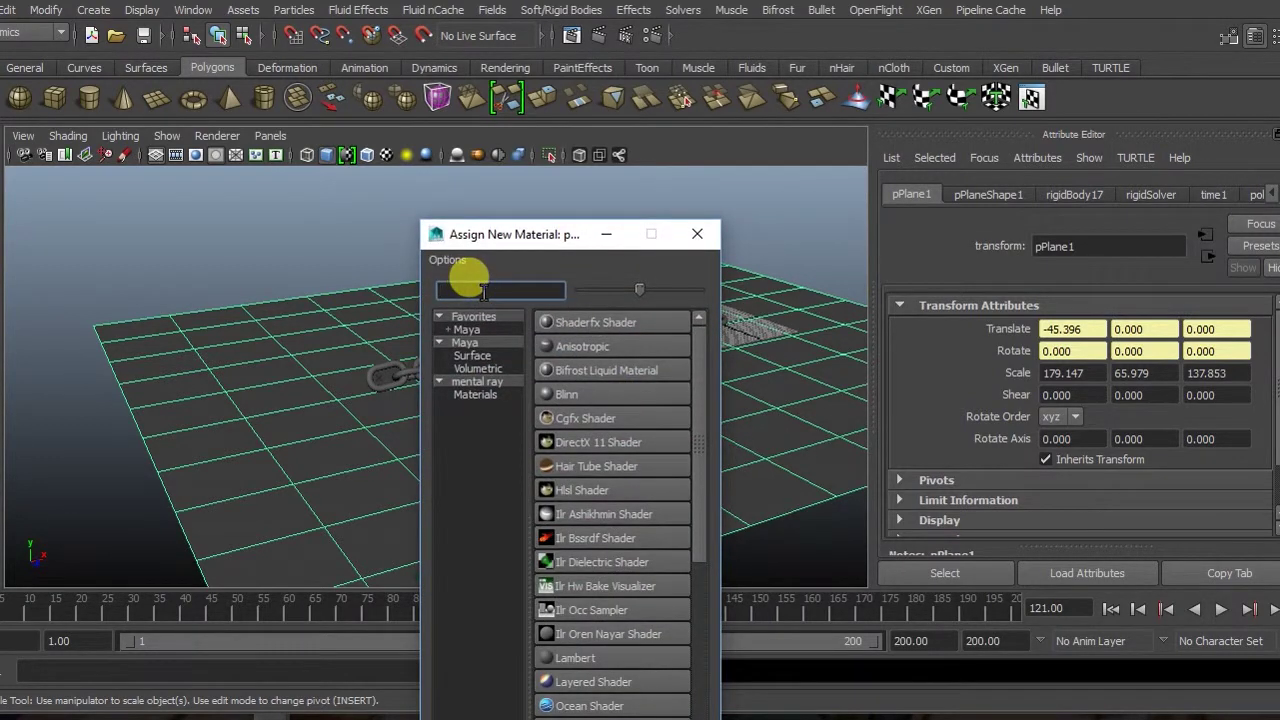
{"action": "type", "text": "phong"}
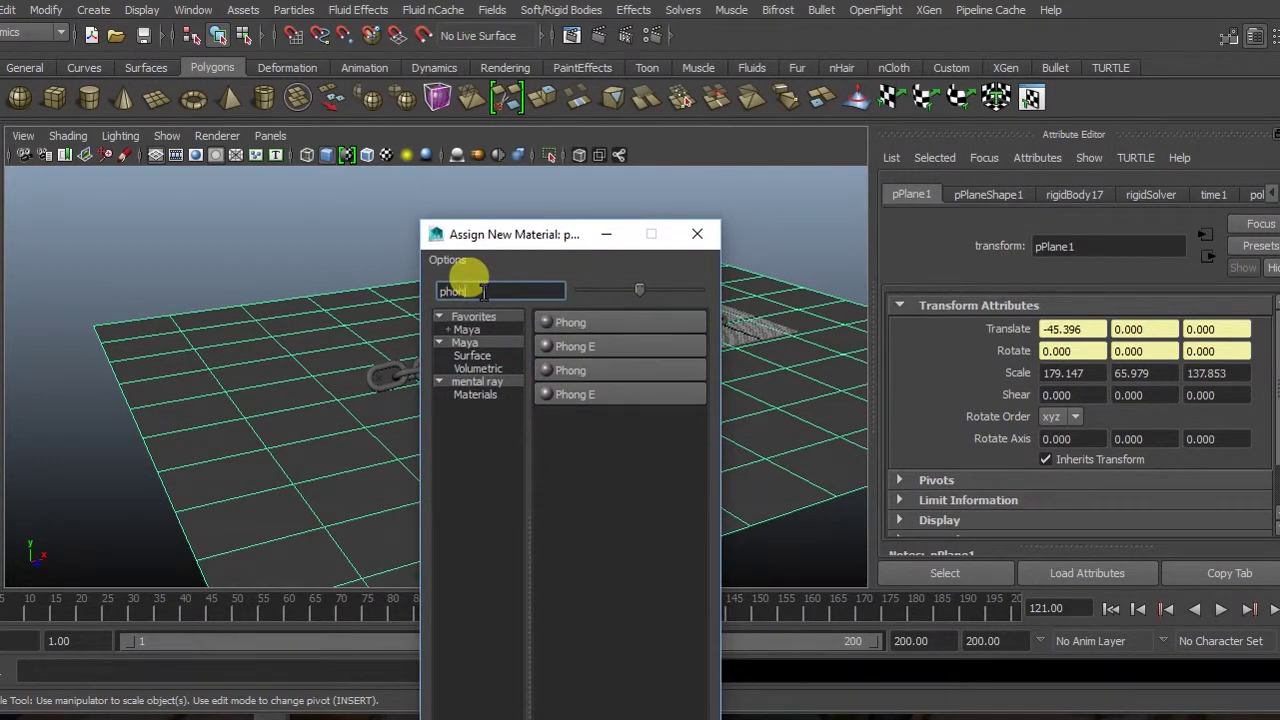
{"action": "left_click", "coordinate": [559, 355]}
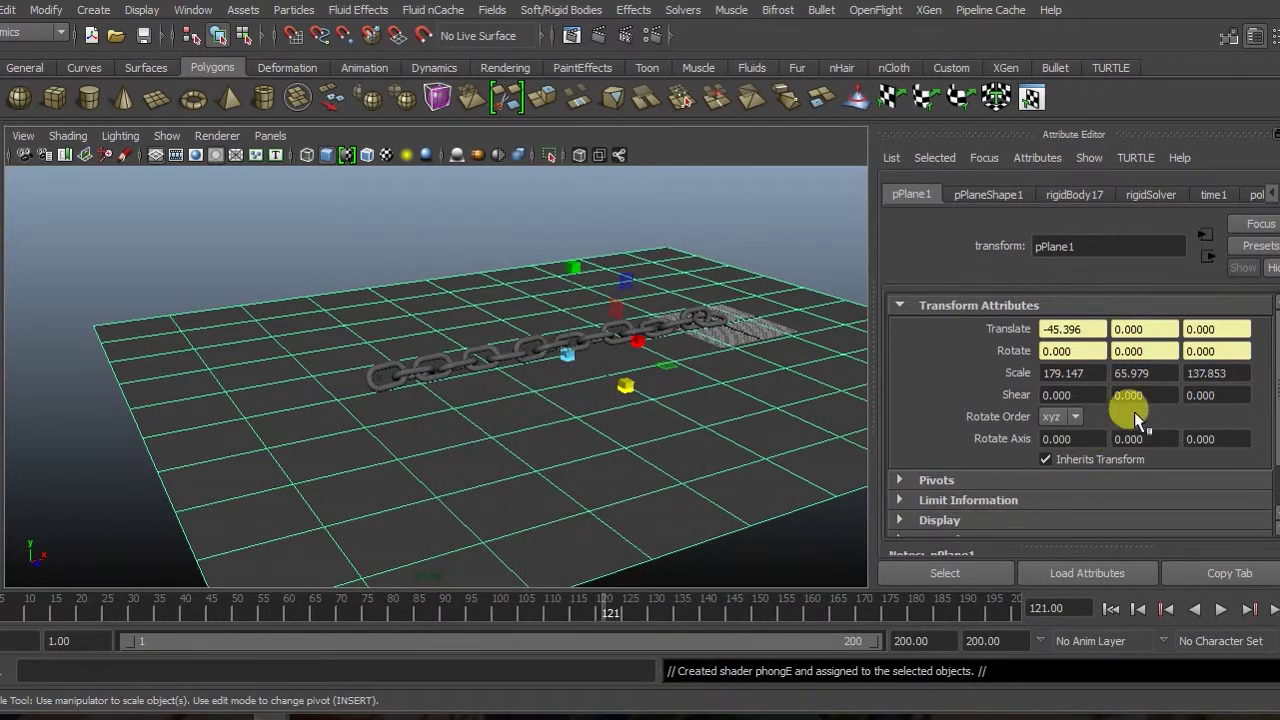
Step: Give phongE1 a light colour from the colour history swatches
{"action": "left_click", "coordinate": [1073, 415]}
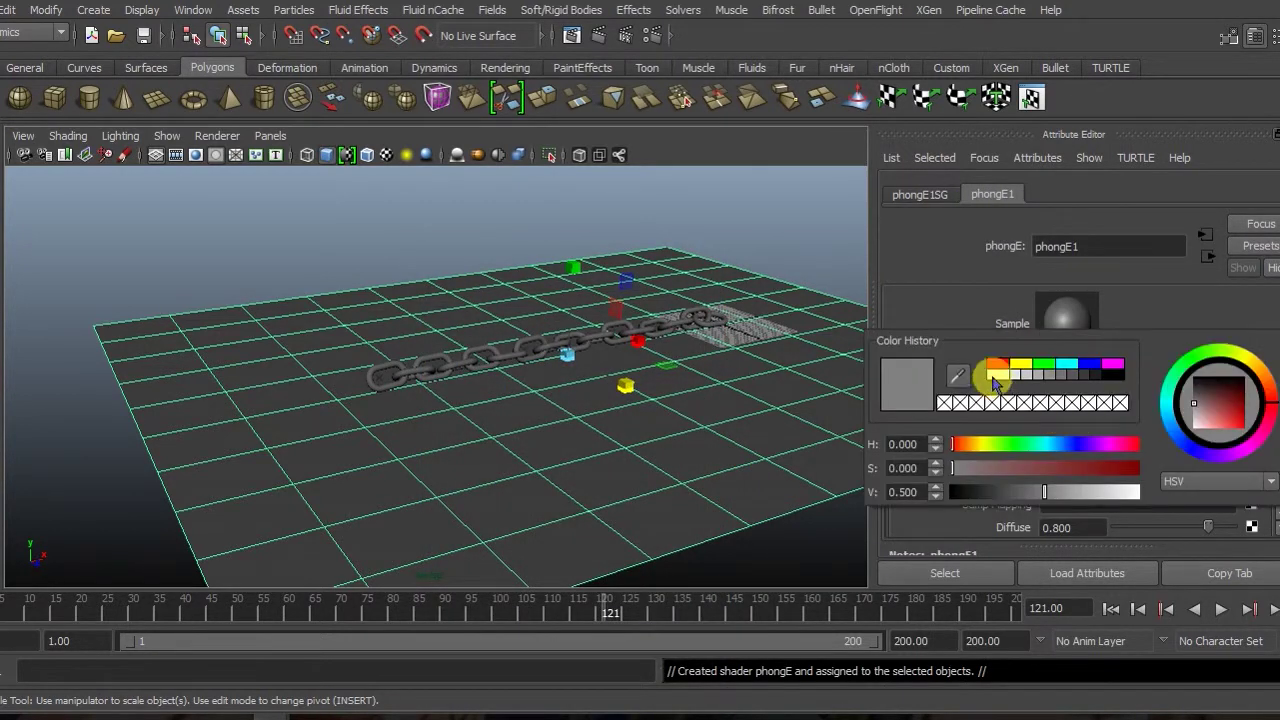
{"action": "left_click", "coordinate": [993, 383]}
{"action": "left_click", "coordinate": [752, 213]}
{"action": "mouse_move", "coordinate": [527, 358]}
{"action": "left_mouse_down", "text": "alt"}
{"action": "mouse_move", "coordinate": [514, 336]}
{"action": "mouse_move", "coordinate": [455, 352]}
{"action": "left_mouse_up", "text": "alt"}
{"action": "scroll", "coordinate": [500, 334], "scroll_direction": "up", "scroll_amount": 3}
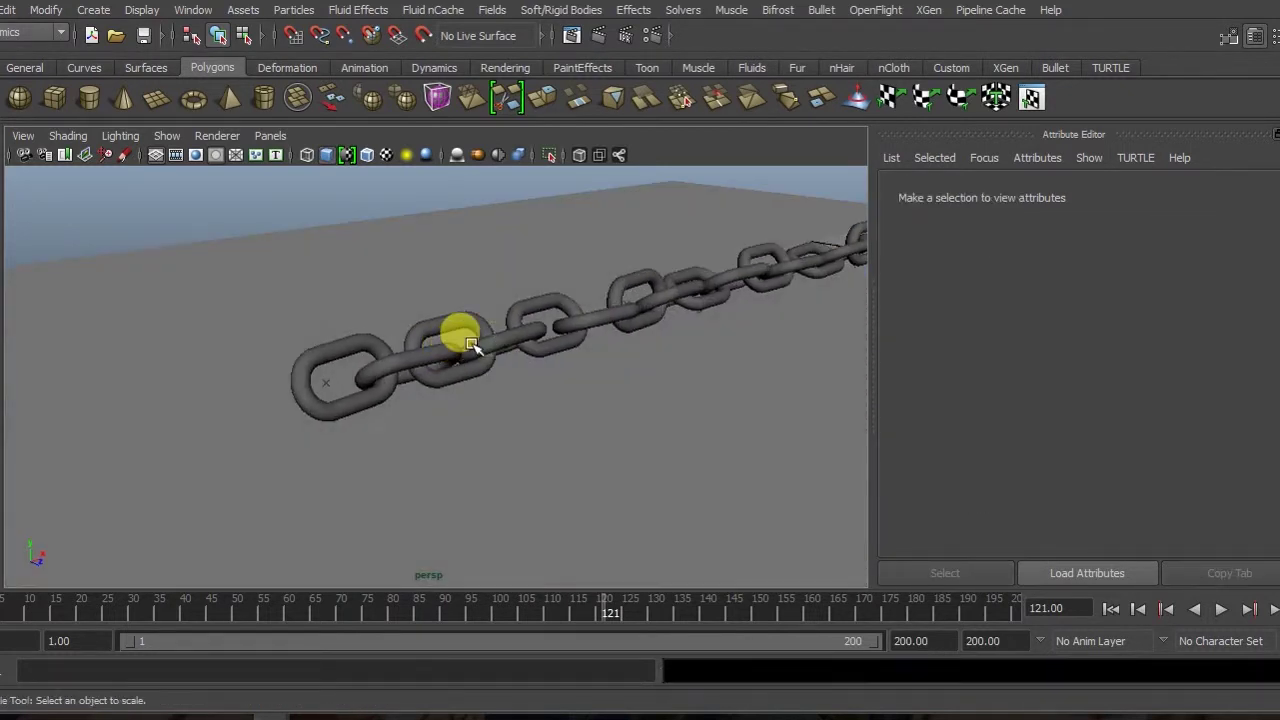
Step: Select the first chain links, from pTorus16 along the chain through pTorus9
{"action": "left_click", "coordinate": [470, 343]}
{"action": "mouse_move", "coordinate": [594, 317]}
{"action": "left_mouse_down", "text": "alt"}
{"action": "mouse_move", "coordinate": [485, 298]}
{"action": "mouse_move", "coordinate": [486, 286]}
{"action": "mouse_move", "coordinate": [560, 294]}
{"action": "mouse_move", "coordinate": [490, 306]}
{"action": "left_mouse_up", "text": "alt"}
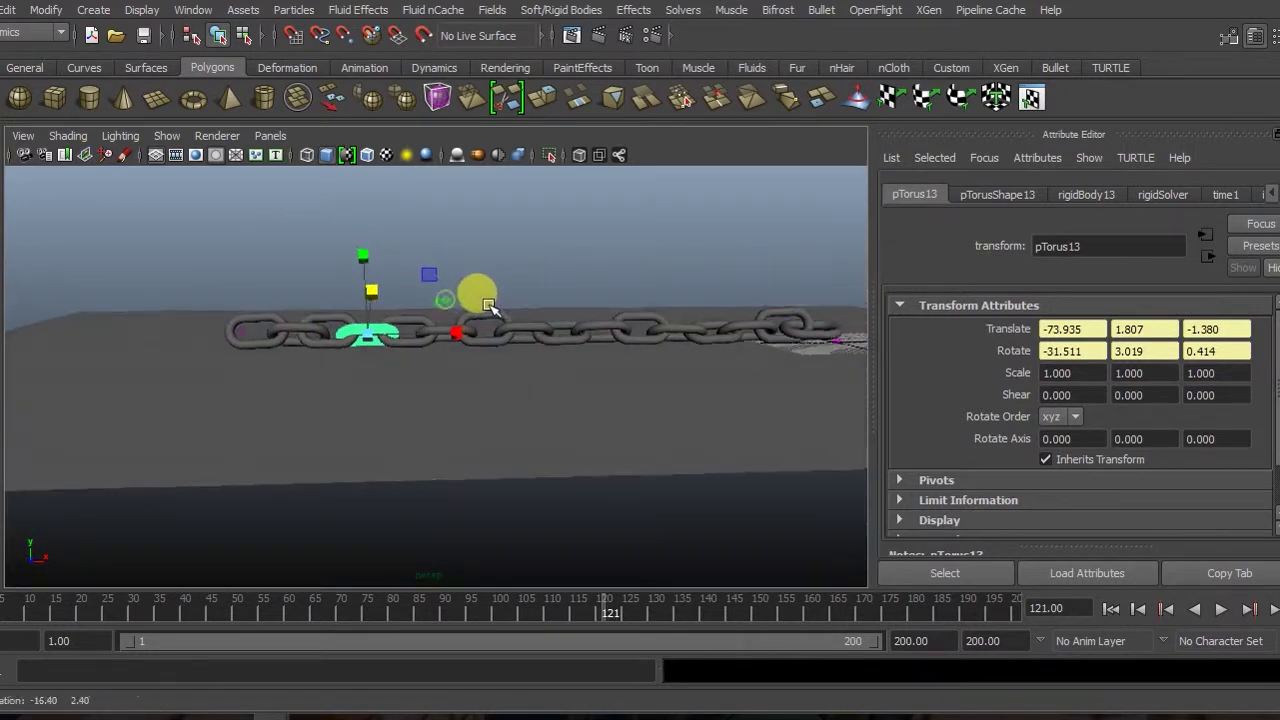
{"action": "left_click", "coordinate": [251, 323]}
{"action": "mouse_move", "coordinate": [348, 345]}
{"action": "left_mouse_down", "text": "alt"}
{"action": "mouse_move", "coordinate": [357, 357]}
{"action": "mouse_move", "coordinate": [329, 366]}
{"action": "left_mouse_up", "text": "alt"}
{"action": "left_click", "coordinate": [277, 366]}
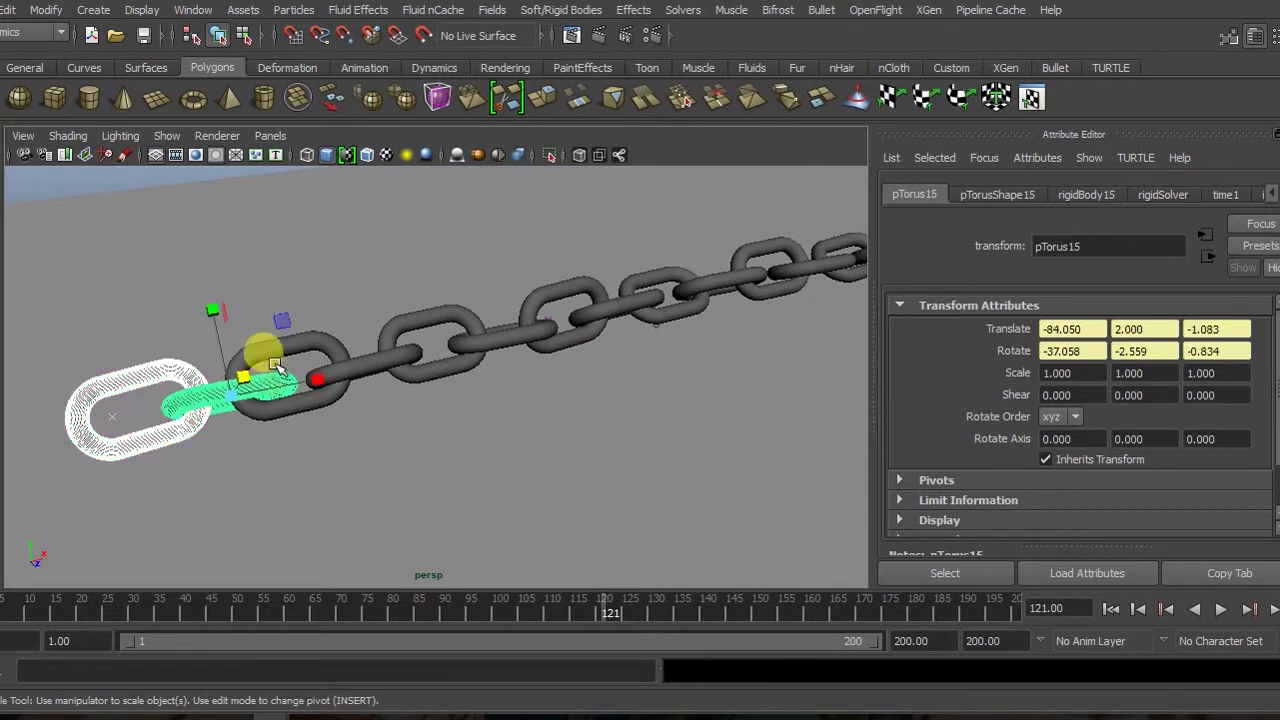
{"action": "left_click", "coordinate": [342, 370]}
{"action": "left_click", "coordinate": [428, 348]}
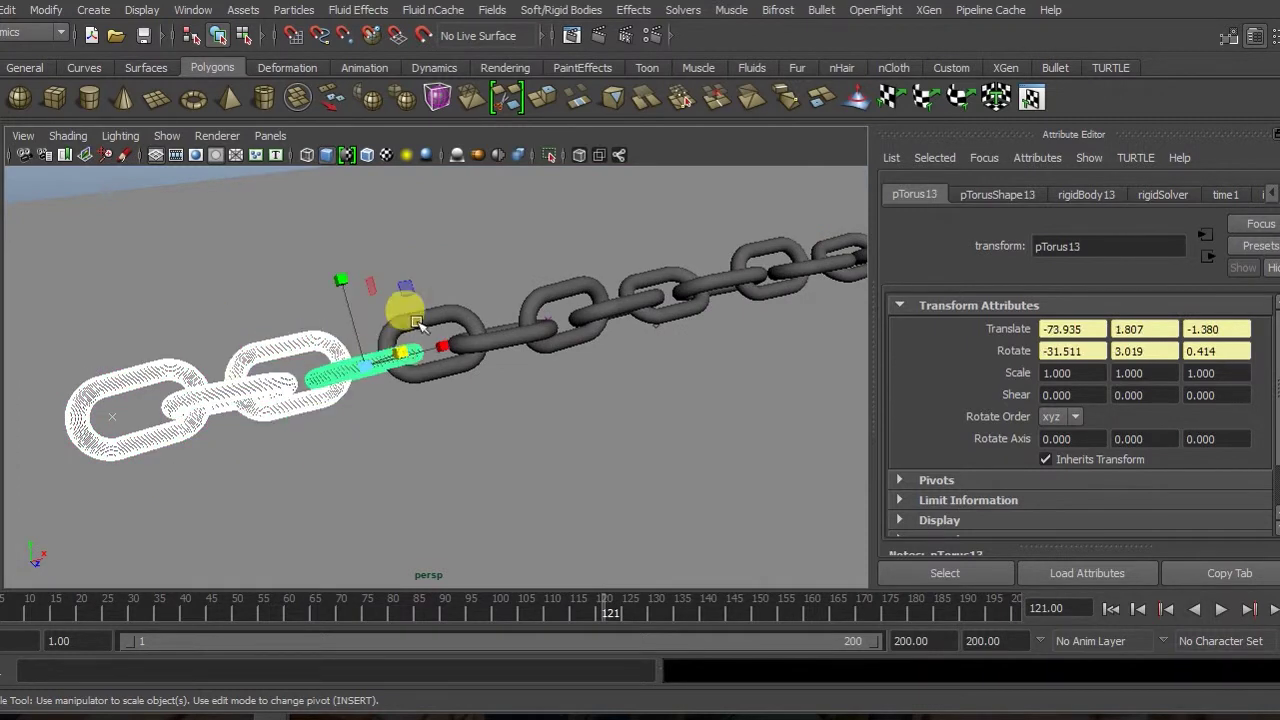
{"action": "left_click", "coordinate": [448, 337]}
{"action": "left_click", "coordinate": [583, 322]}
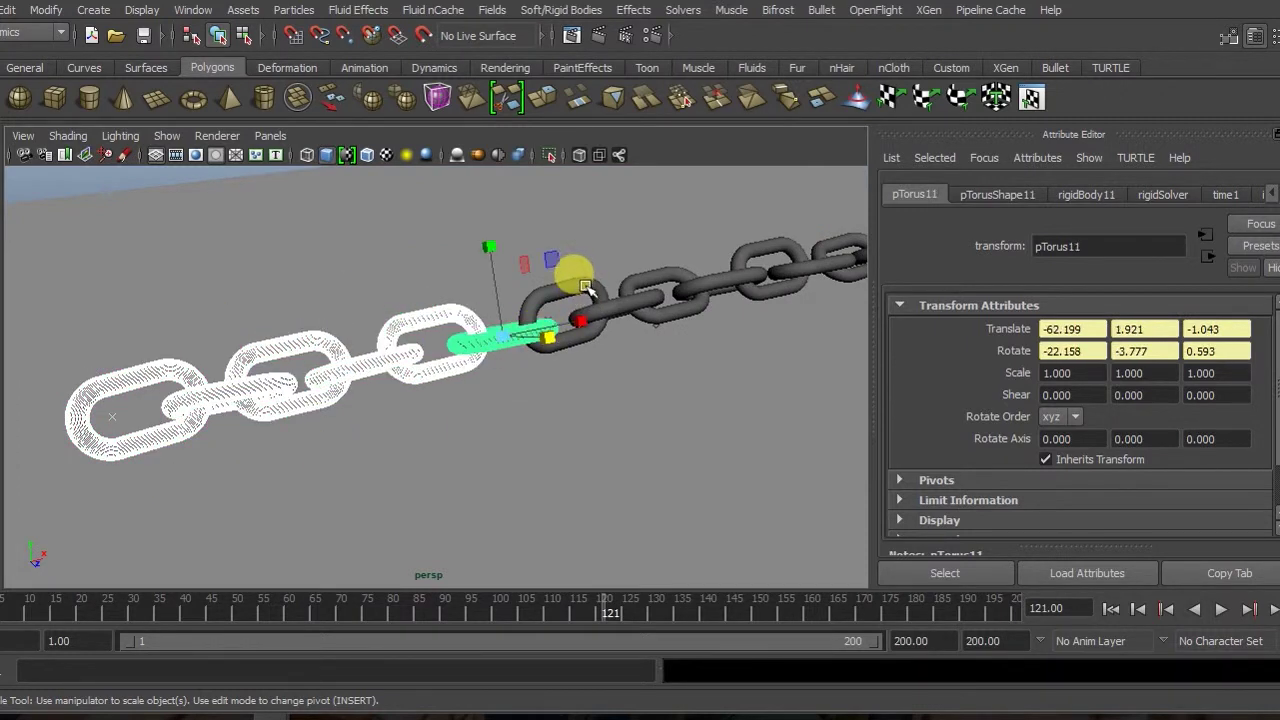
{"action": "left_click", "coordinate": [586, 288]}
{"action": "left_click", "coordinate": [660, 300]}
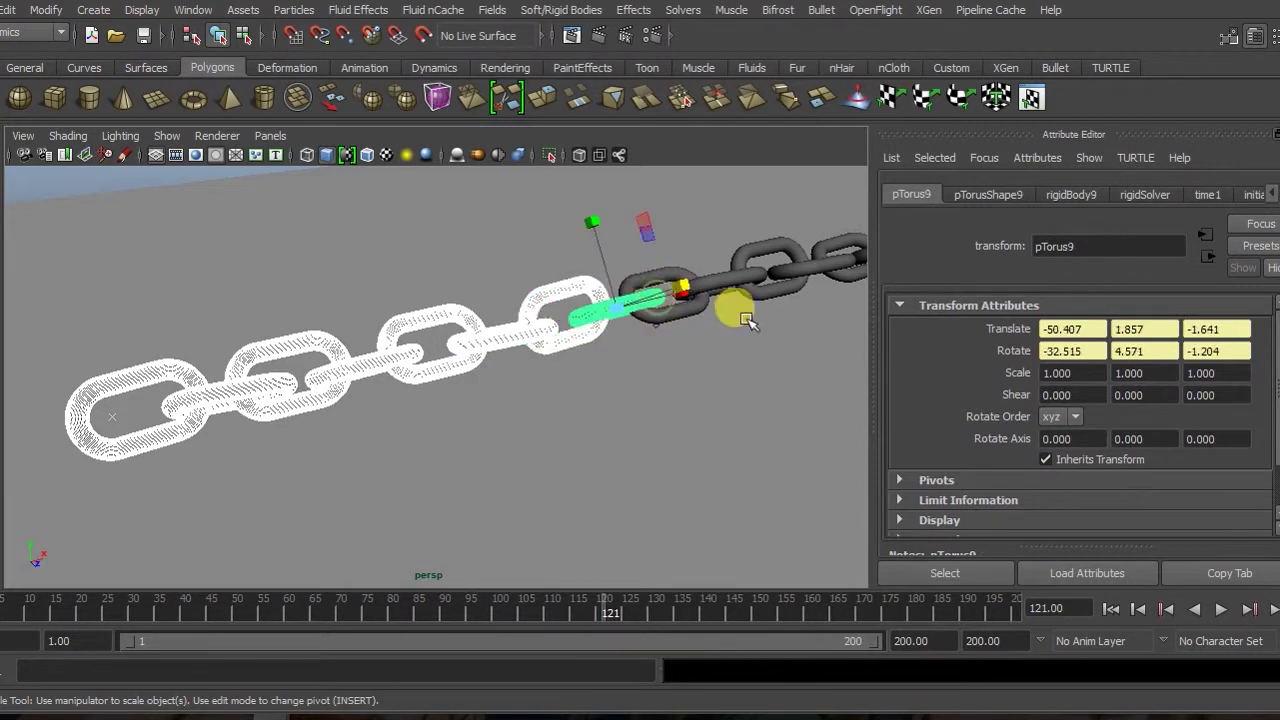
Step: Add links pTorus8 through pTorus1 to the selection and choose Assign New Material
{"action": "left_click_drag", "start_coordinate": [728, 309], "coordinate": [636, 332], "text": "alt"}
{"action": "left_click_drag", "start_coordinate": [785, 397], "coordinate": [357, 251], "text": "alt"}
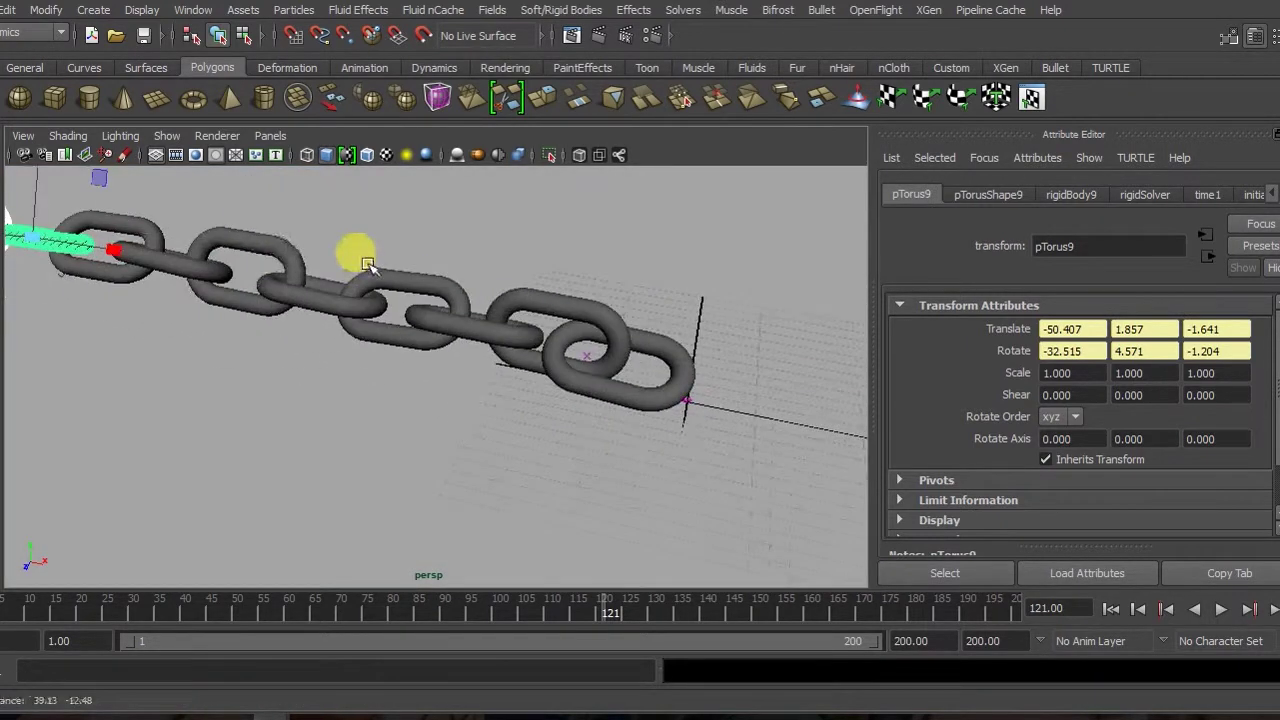
{"action": "left_click", "coordinate": [135, 218]}
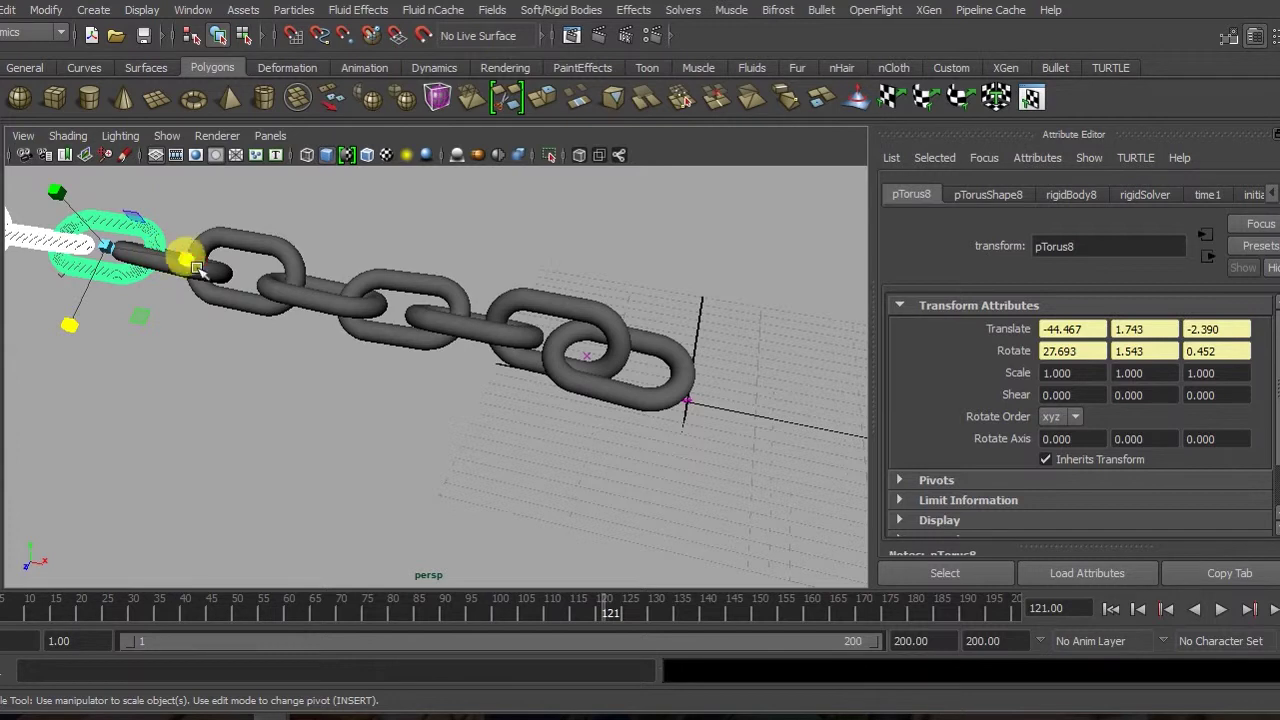
{"action": "left_click", "coordinate": [217, 268]}
{"action": "left_click", "coordinate": [293, 270]}
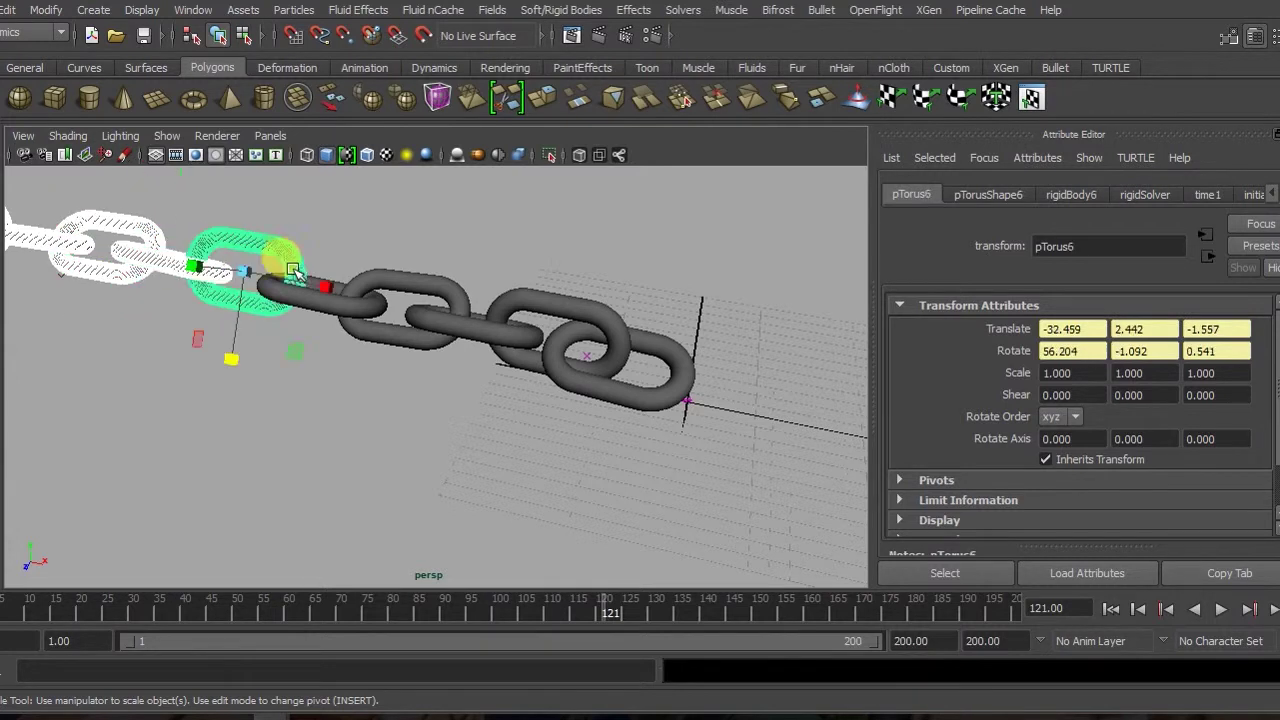
{"action": "left_click", "coordinate": [352, 305]}
{"action": "left_click", "coordinate": [456, 302]}
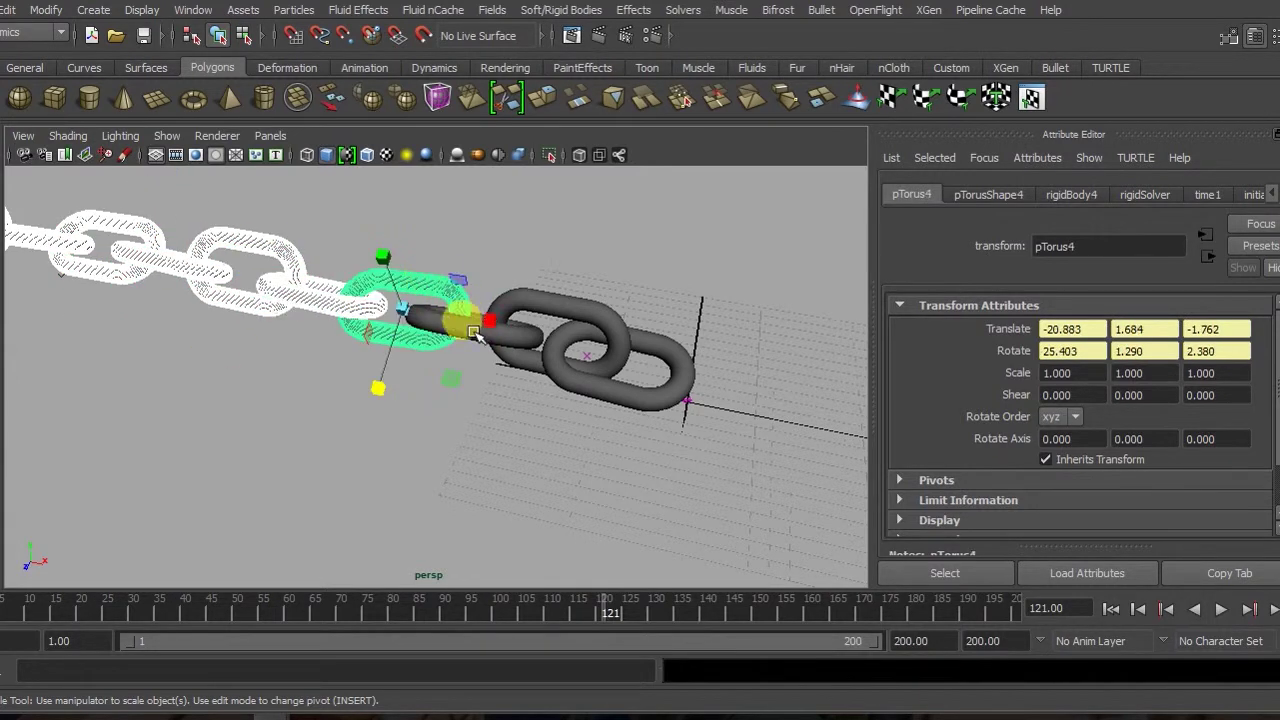
{"action": "left_click", "coordinate": [510, 334]}
{"action": "left_click", "coordinate": [614, 314]}
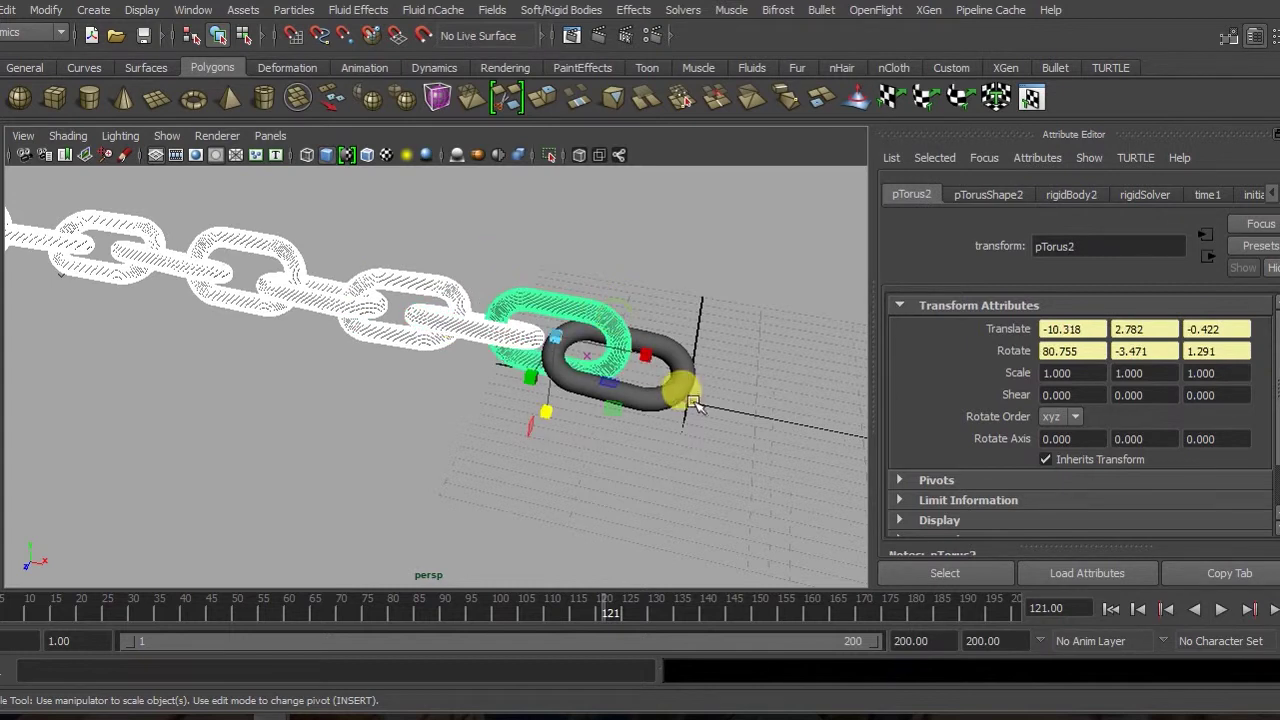
{"action": "left_click", "coordinate": [686, 390]}
{"action": "mouse_move", "coordinate": [686, 390]}
{"action": "left_mouse_down", "text": "alt"}
{"action": "mouse_move", "coordinate": [214, 286]}
{"action": "mouse_move", "coordinate": [366, 282]}
{"action": "mouse_move", "coordinate": [362, 261]}
{"action": "left_mouse_up", "text": "alt"}
{"action": "right_click_drag", "start_coordinate": [214, 365], "coordinate": [241, 605]}
Step: Search 'mia' and assign a new mia_material_x shader to the links
{"action": "double_click", "coordinate": [497, 288]}
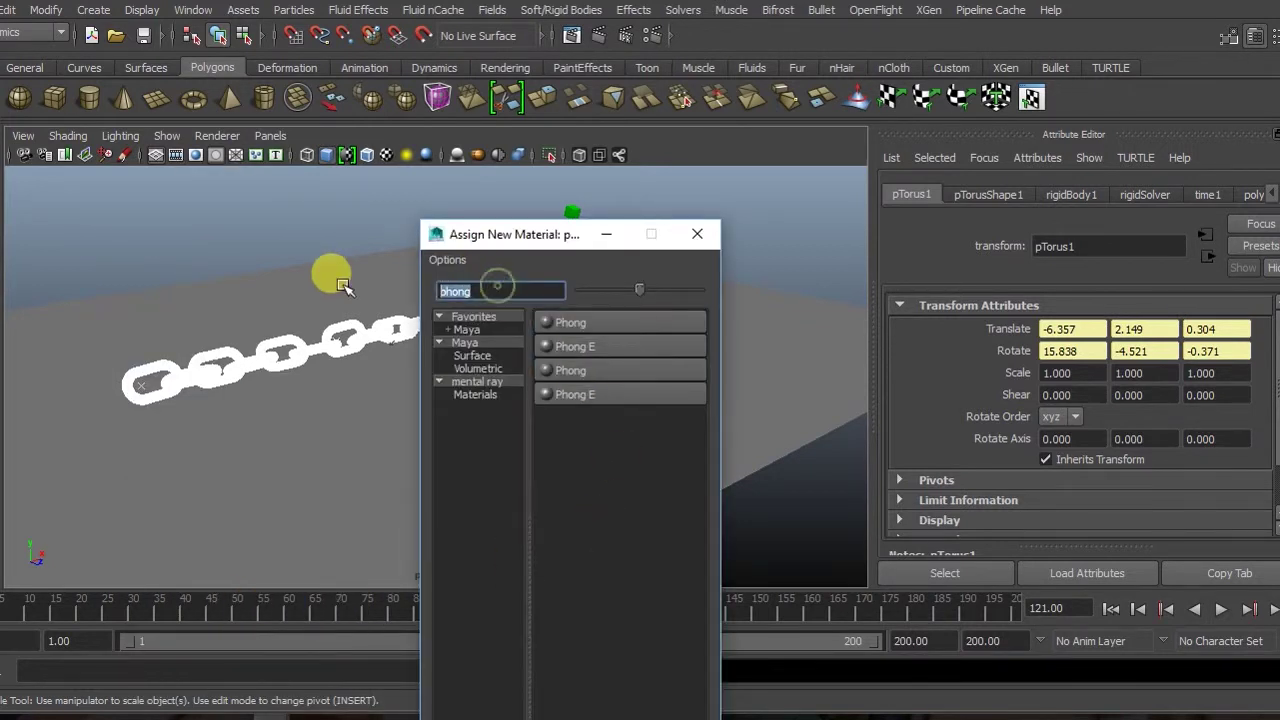
{"action": "type", "text": "mia"}
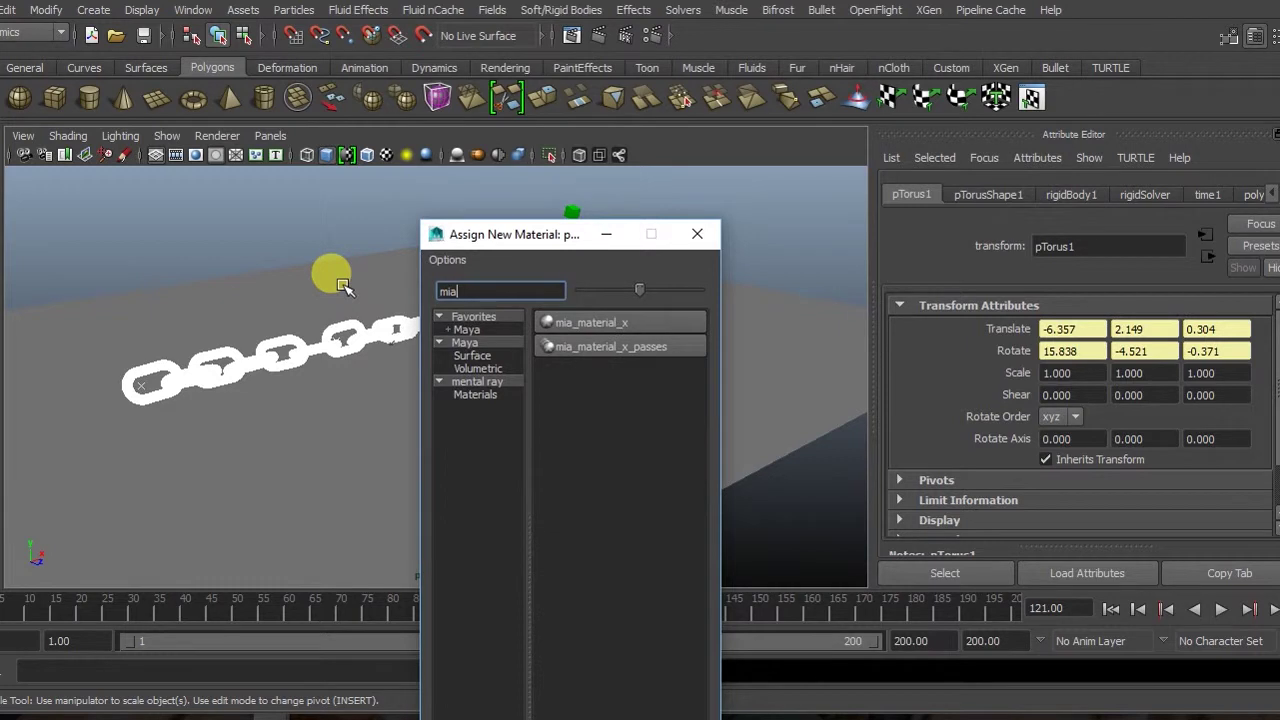
{"action": "left_click", "coordinate": [668, 326]}
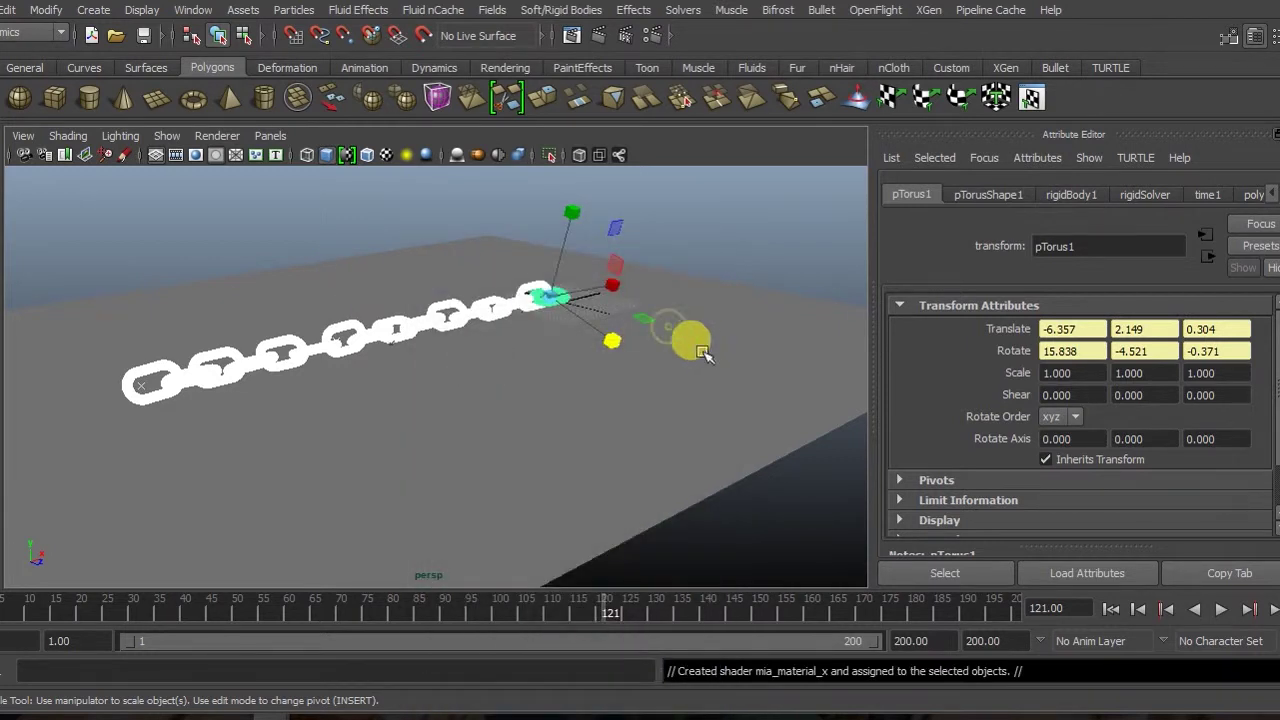
Step: Apply the Chrome preset to mia_material_x1 and inspect the shaded chain
{"action": "left_click", "coordinate": [1066, 200]}
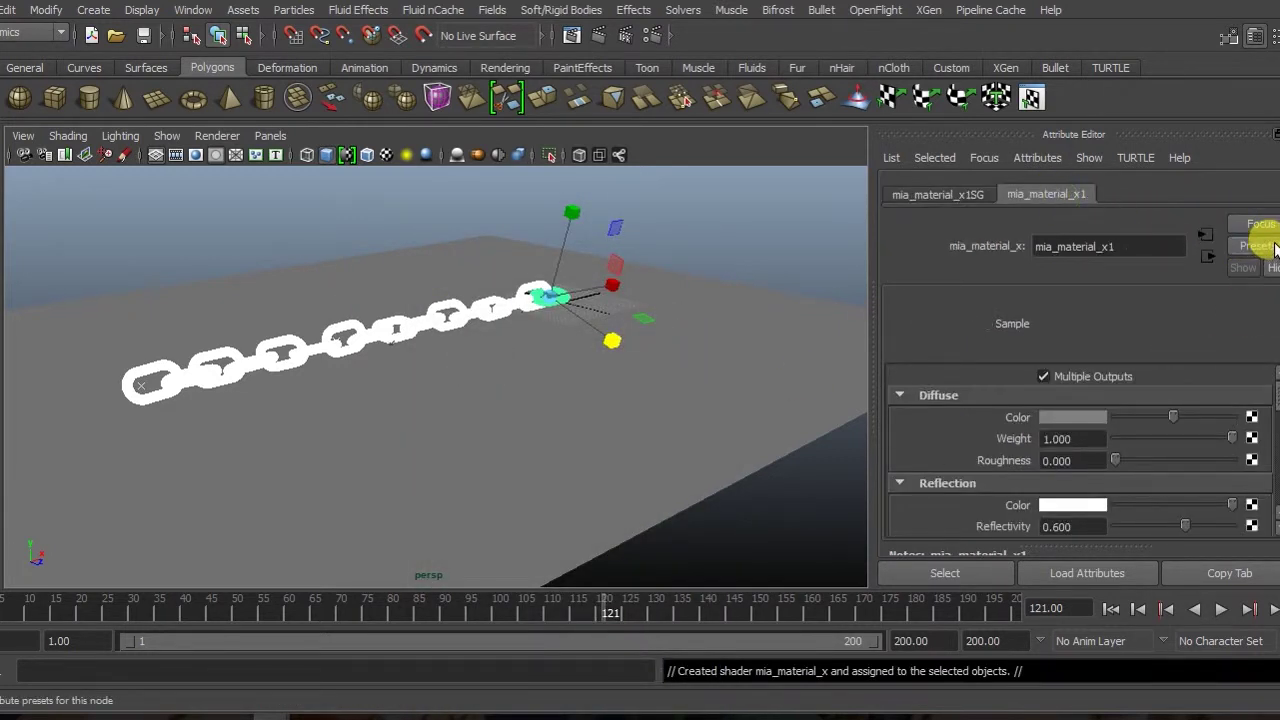
{"action": "left_click", "coordinate": [1258, 245]}
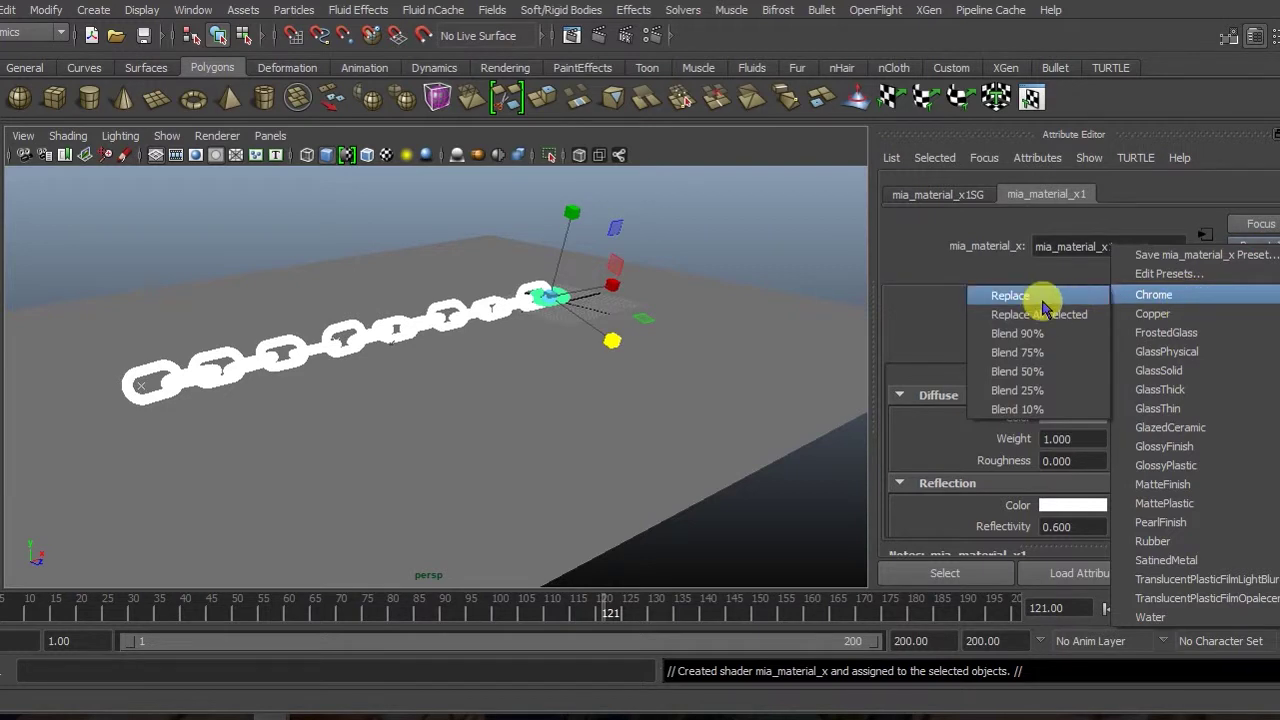
{"action": "left_click", "coordinate": [1043, 305]}
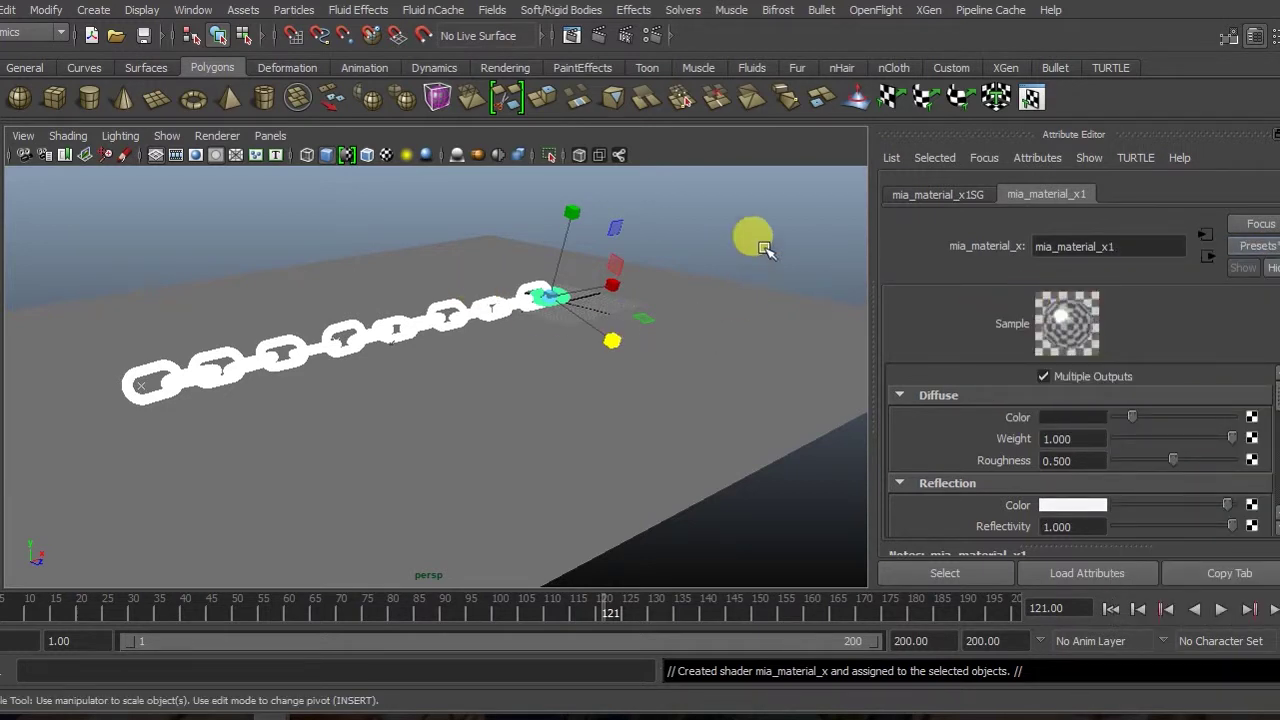
{"action": "left_click", "coordinate": [771, 216]}
{"action": "mouse_move", "coordinate": [270, 316]}
{"action": "left_mouse_down", "text": "alt"}
{"action": "mouse_move", "coordinate": [326, 306]}
{"action": "mouse_move", "coordinate": [300, 308]}
{"action": "left_mouse_up", "text": "alt"}
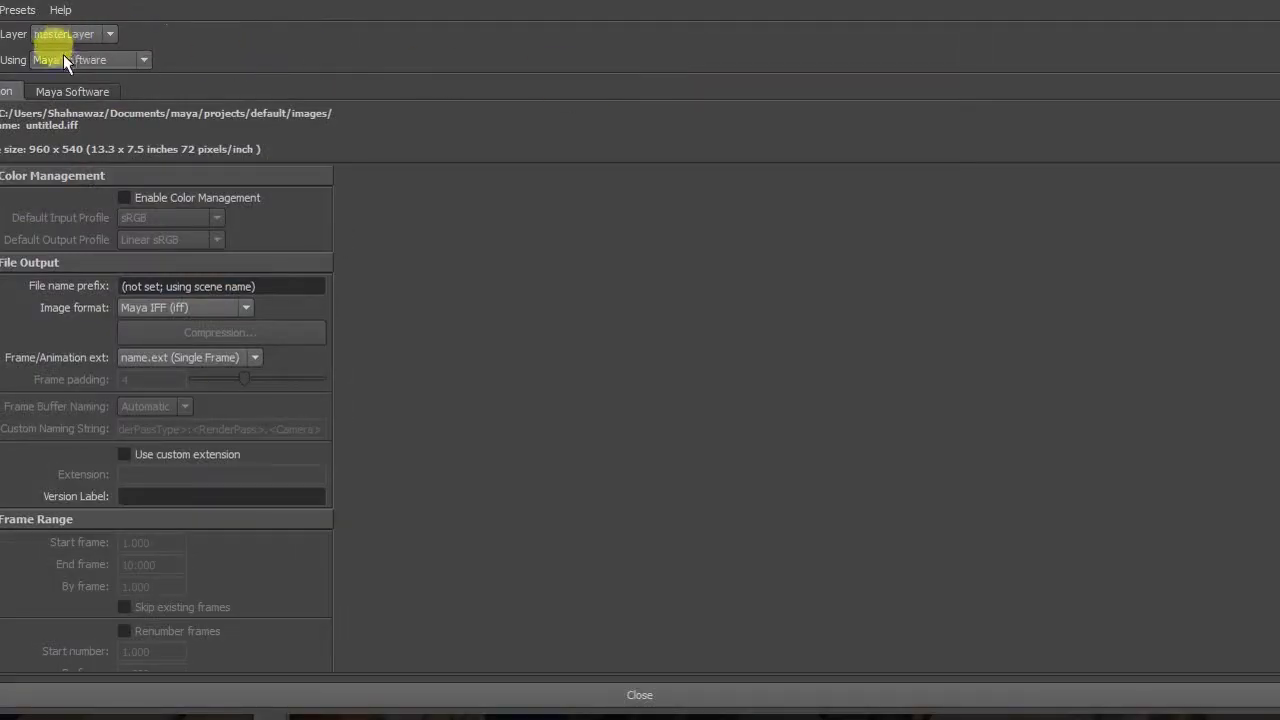
Step: Switch the renderer to mental ray with the HD 1080 (1920x1080) image size
{"action": "left_click", "coordinate": [64, 58]}
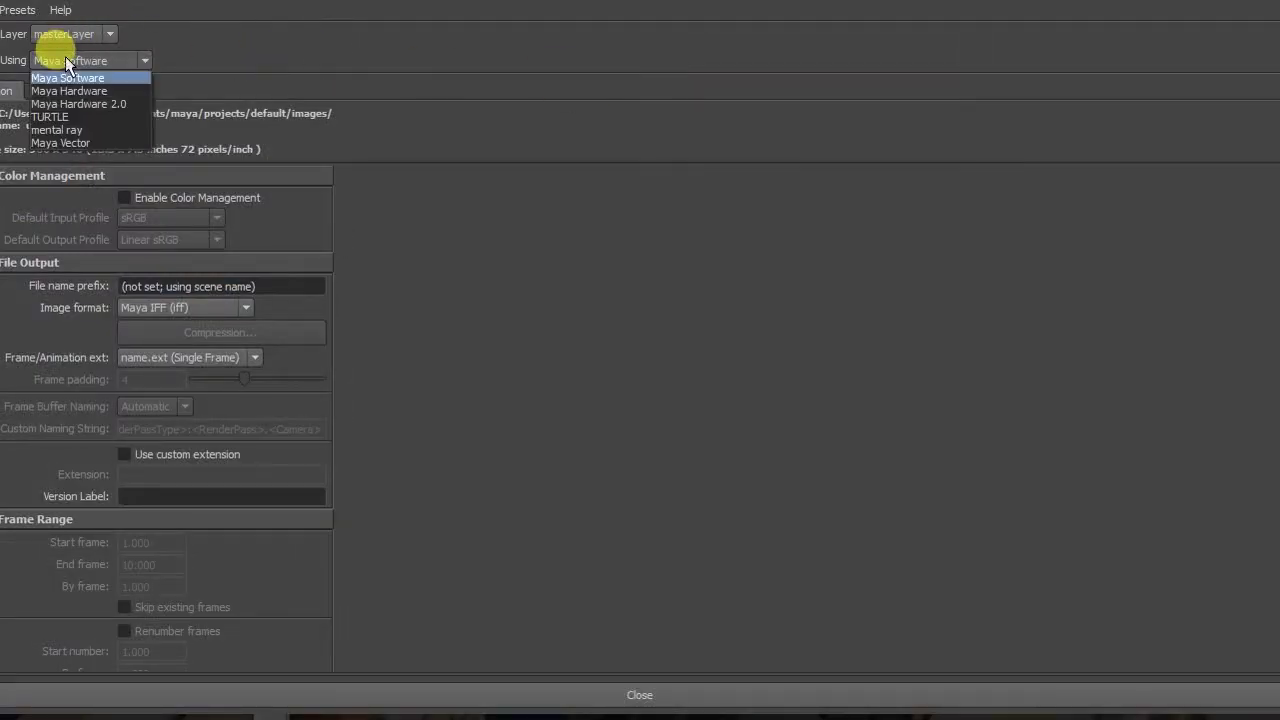
{"action": "left_click", "coordinate": [90, 133]}
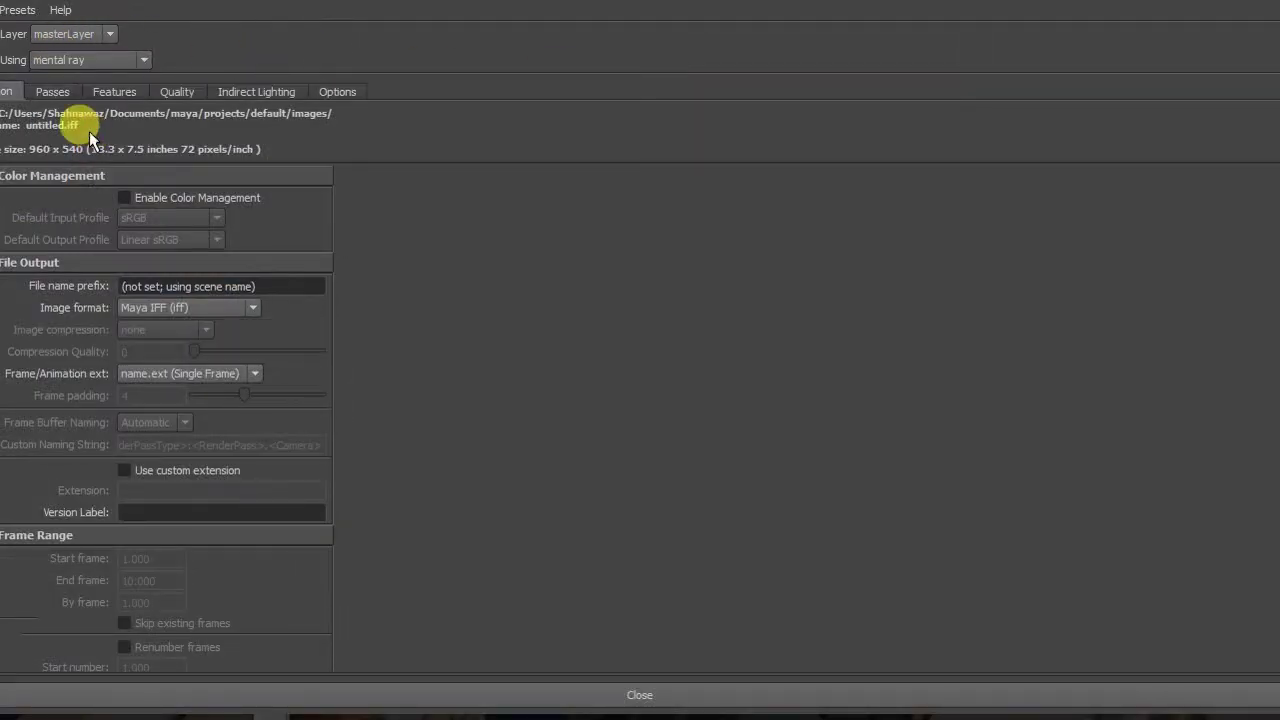
{"action": "scroll", "coordinate": [580, 429], "scroll_direction": "down", "scroll_amount": 1}
{"action": "scroll", "coordinate": [560, 420], "scroll_direction": "down", "scroll_amount": 5}
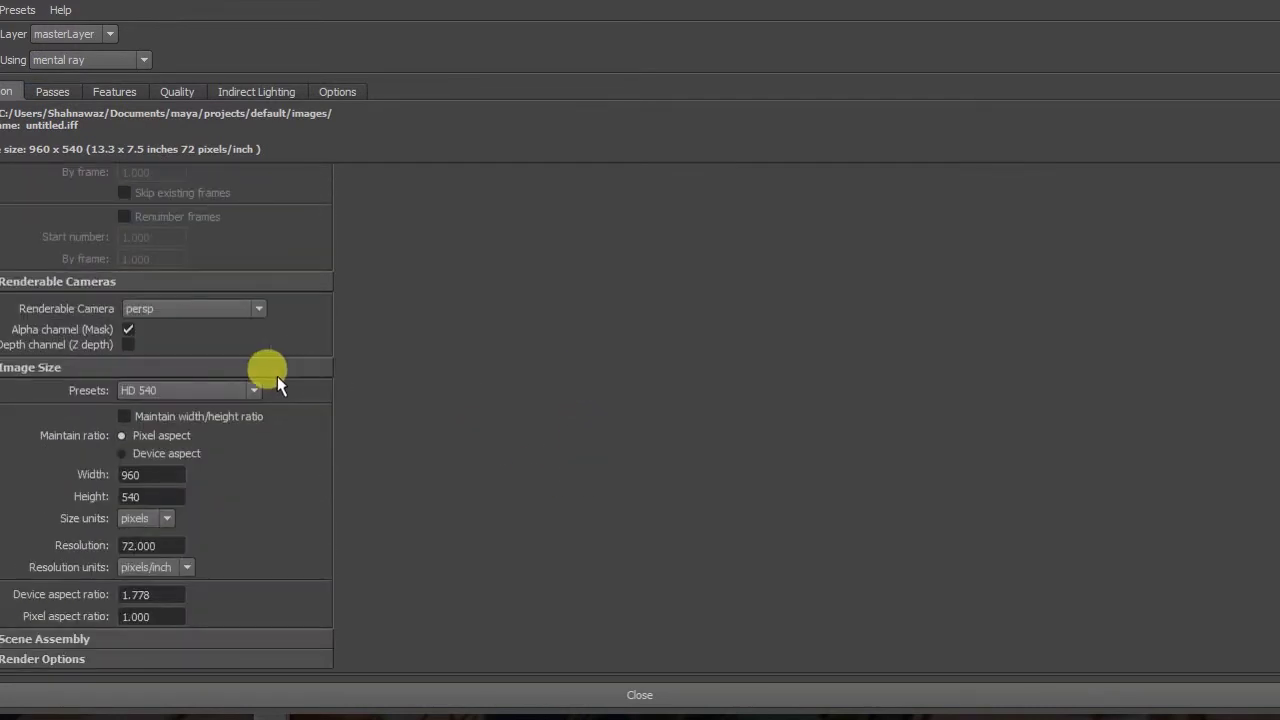
{"action": "left_click", "coordinate": [205, 390]}
{"action": "scroll", "coordinate": [166, 499], "scroll_direction": "down", "scroll_amount": 2}
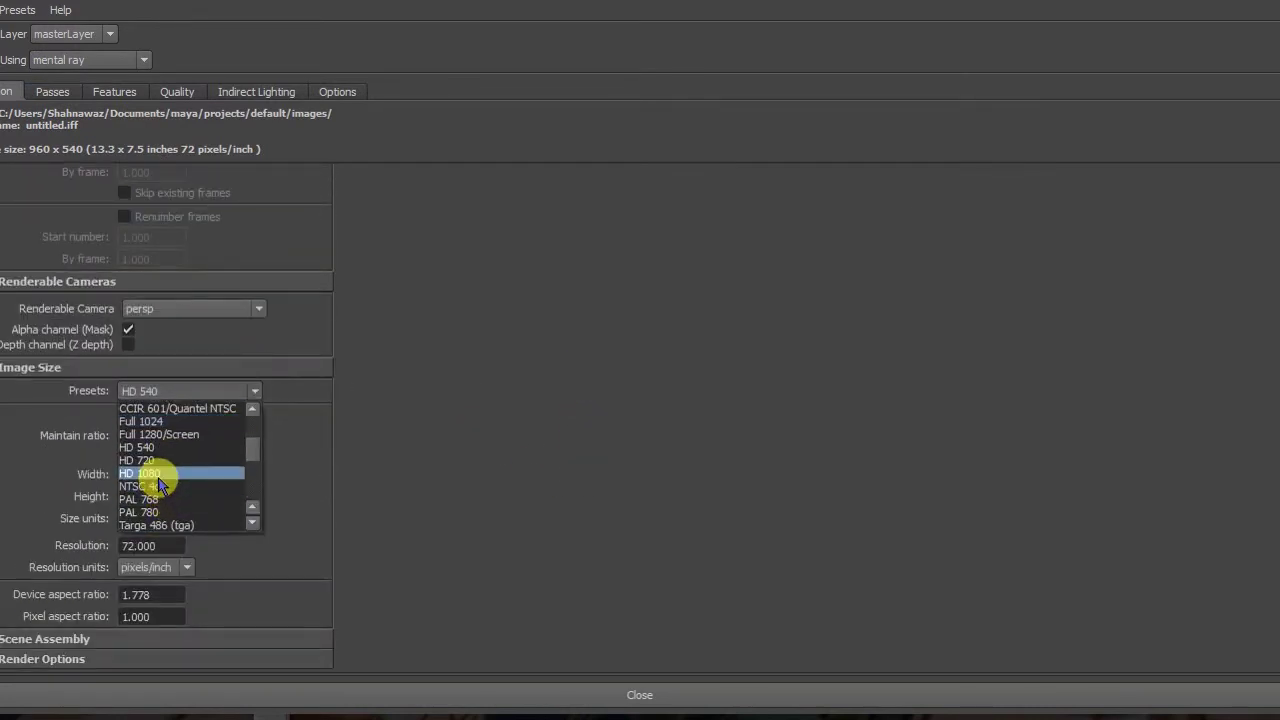
{"action": "left_click", "coordinate": [160, 474]}
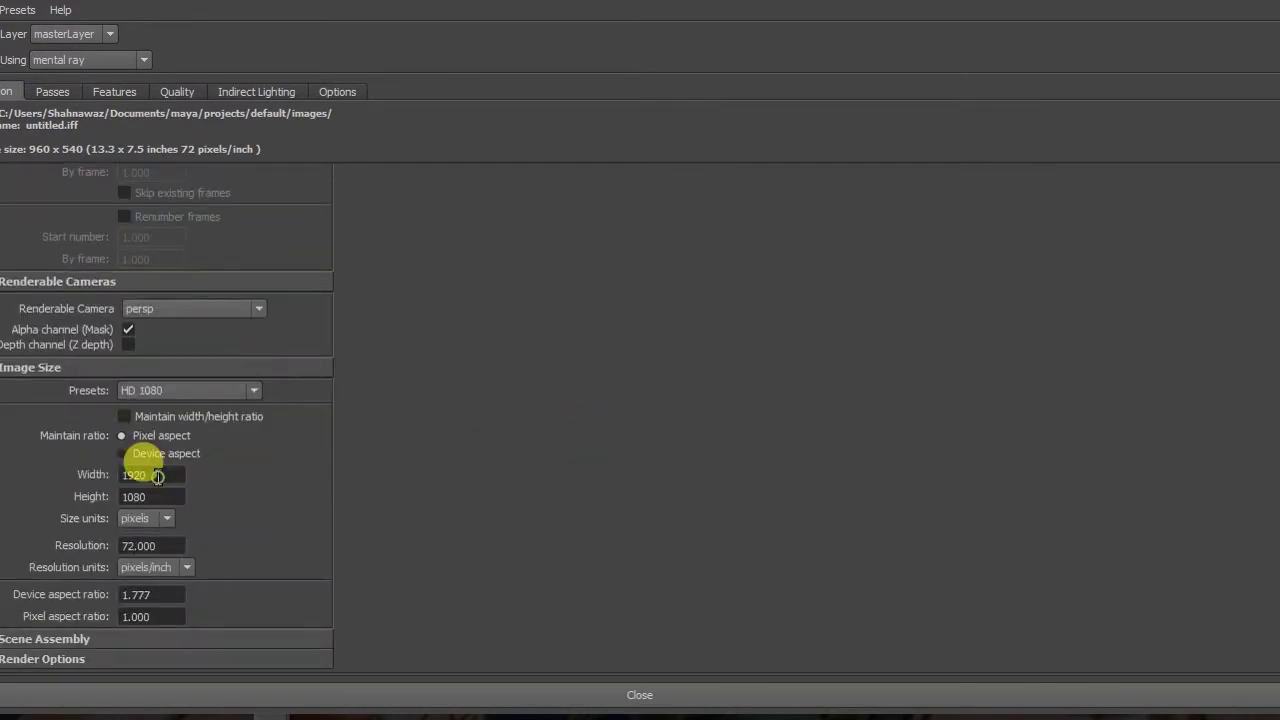
Step: Create a Physical Sun and Sky from the Indirect Lighting settings
{"action": "left_click", "coordinate": [241, 91]}
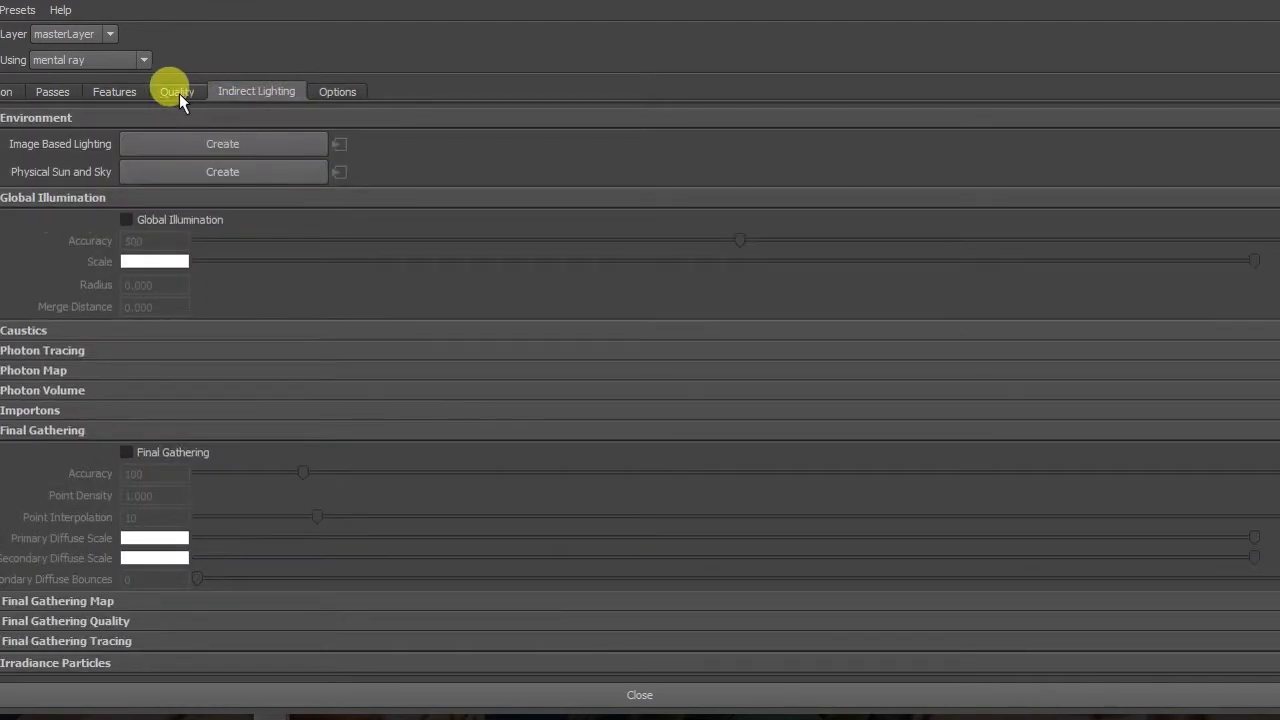
{"action": "left_click", "coordinate": [179, 92]}
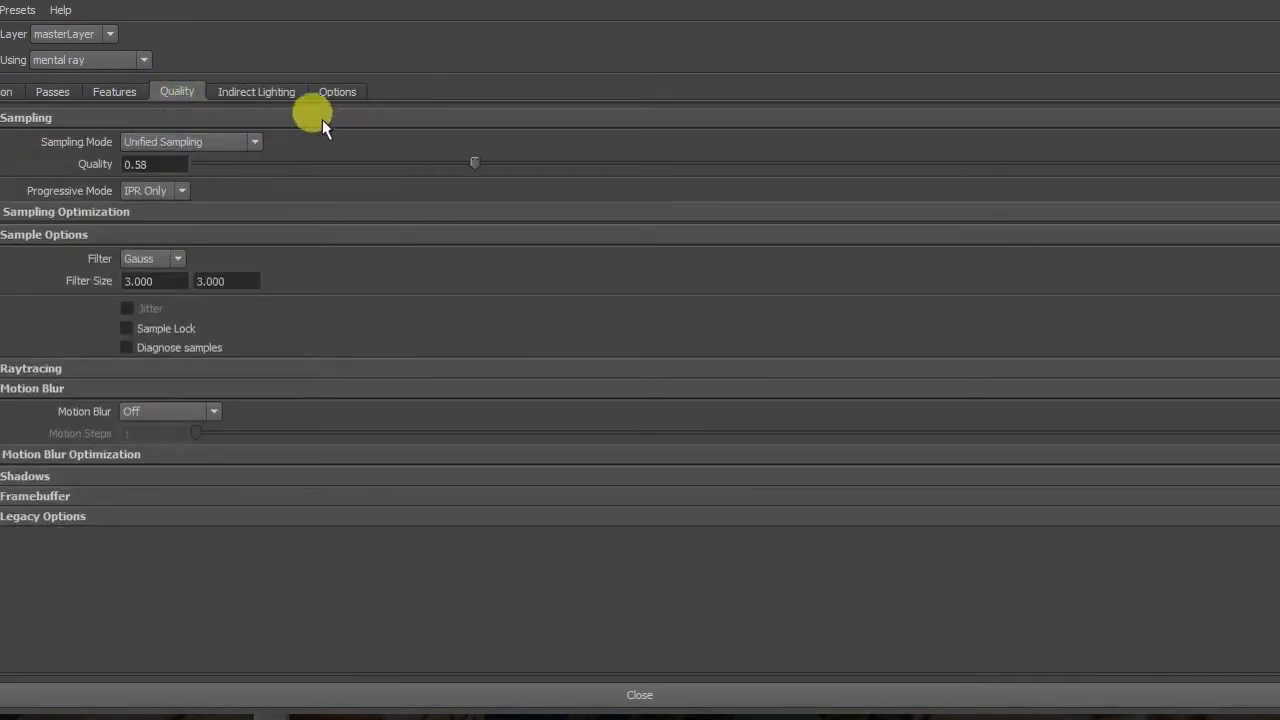
{"action": "left_click", "coordinate": [257, 91]}
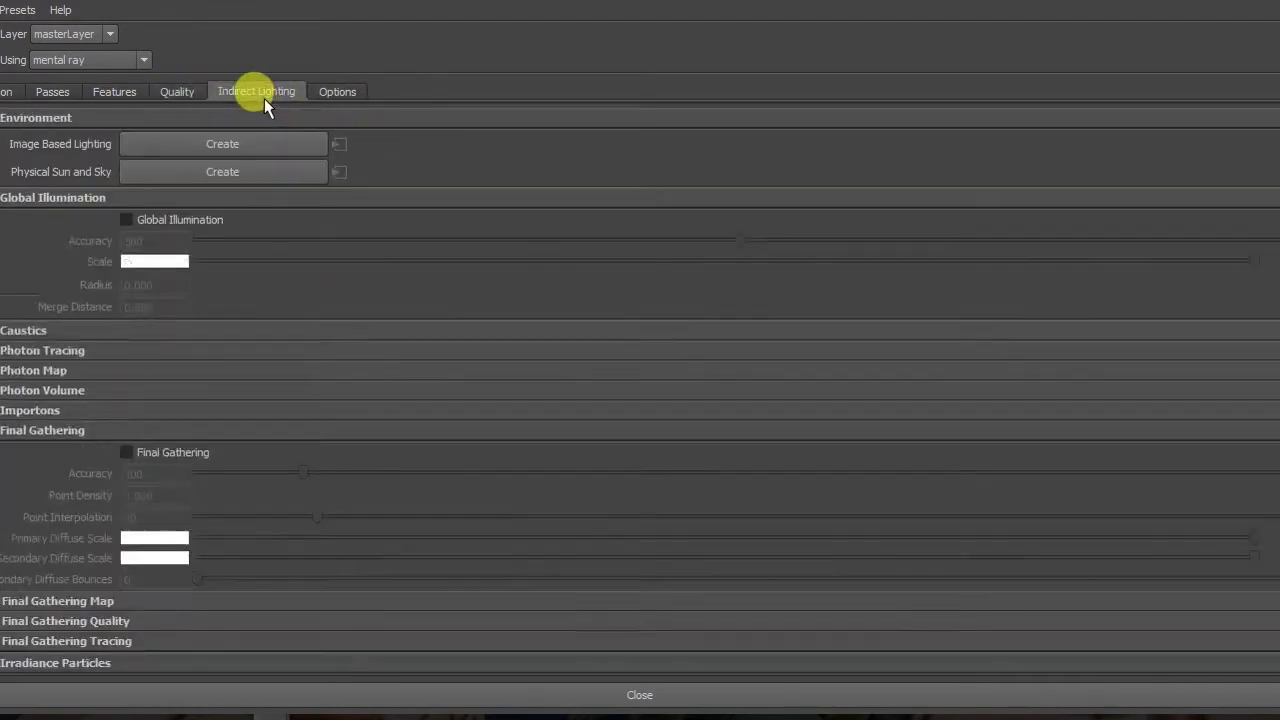
{"action": "left_click", "coordinate": [224, 171]}
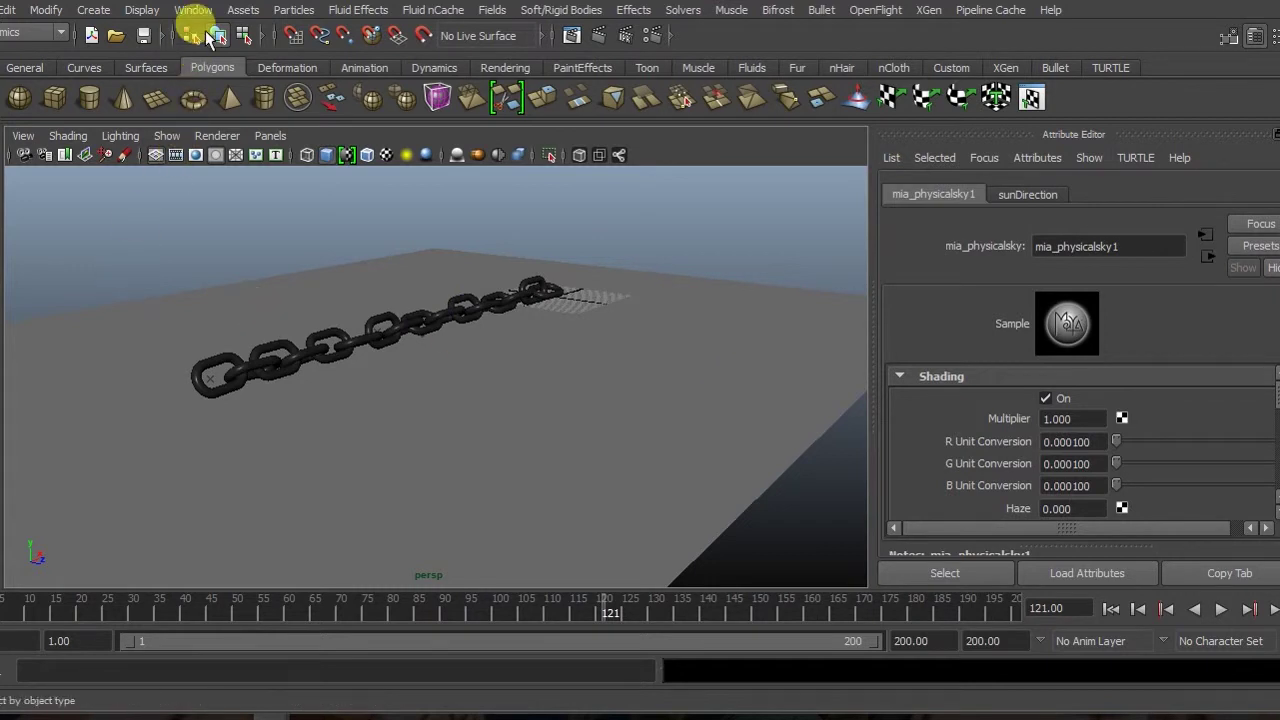
Step: Select the sunDirection light in the Outliner
{"action": "left_click", "coordinate": [190, 10]}
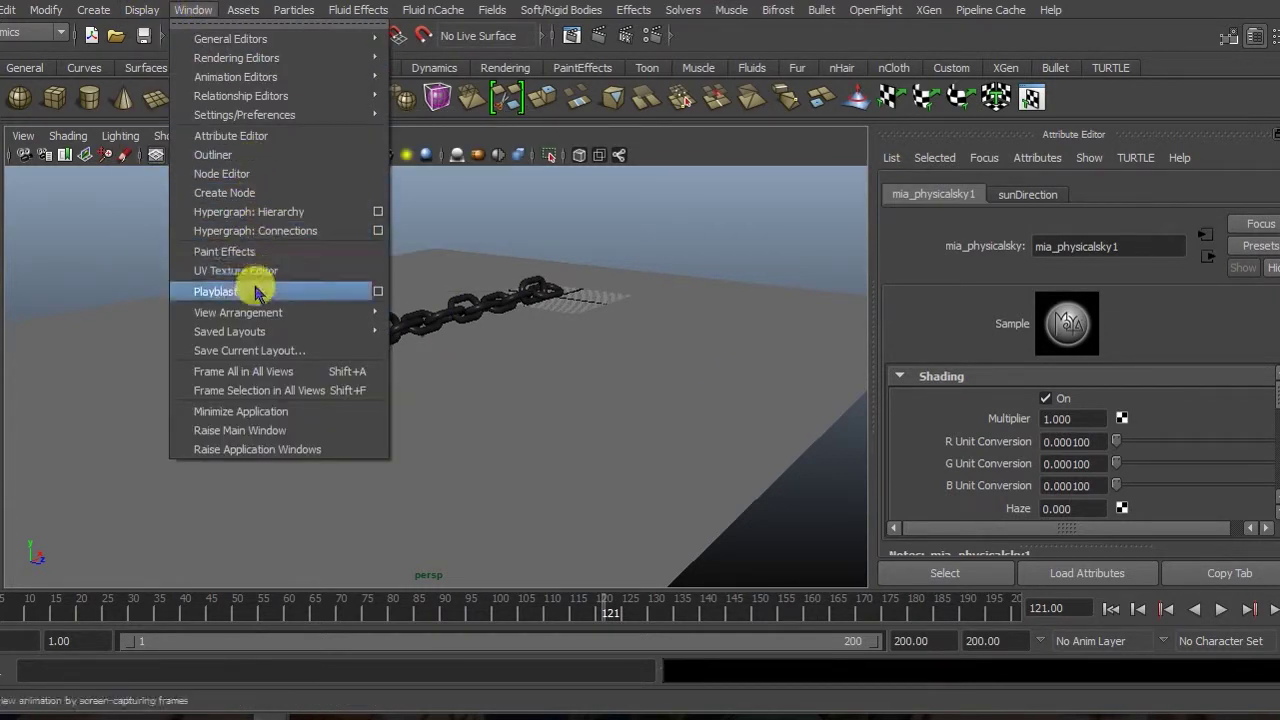
{"action": "left_click", "coordinate": [246, 156]}
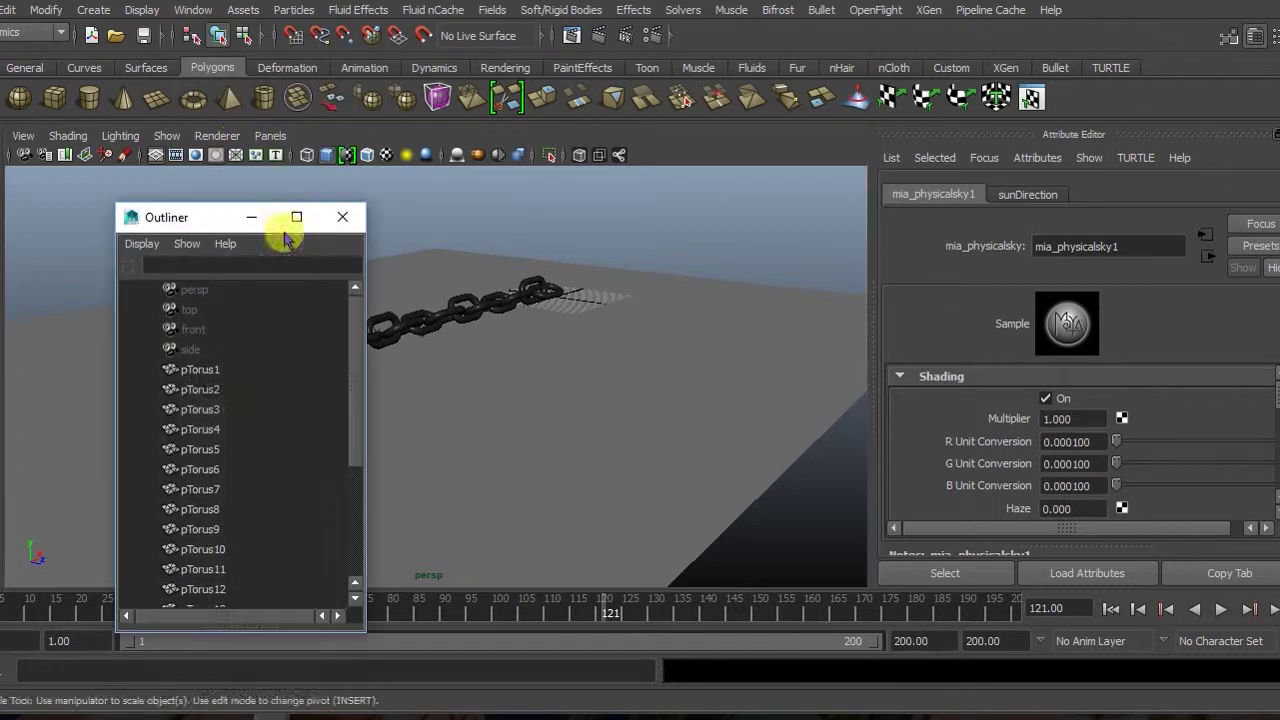
{"action": "scroll", "coordinate": [214, 510], "scroll_direction": "down", "scroll_amount": 3}
{"action": "left_click", "coordinate": [205, 529]}
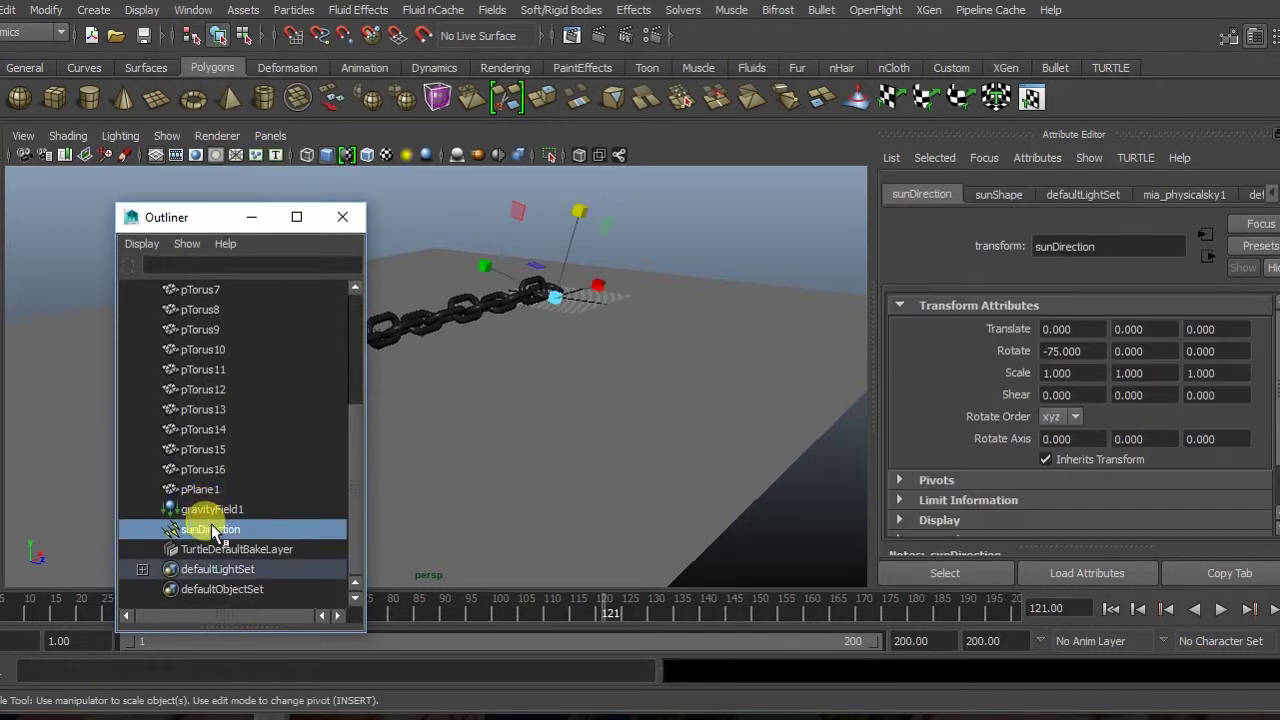
{"action": "left_click", "coordinate": [345, 219]}
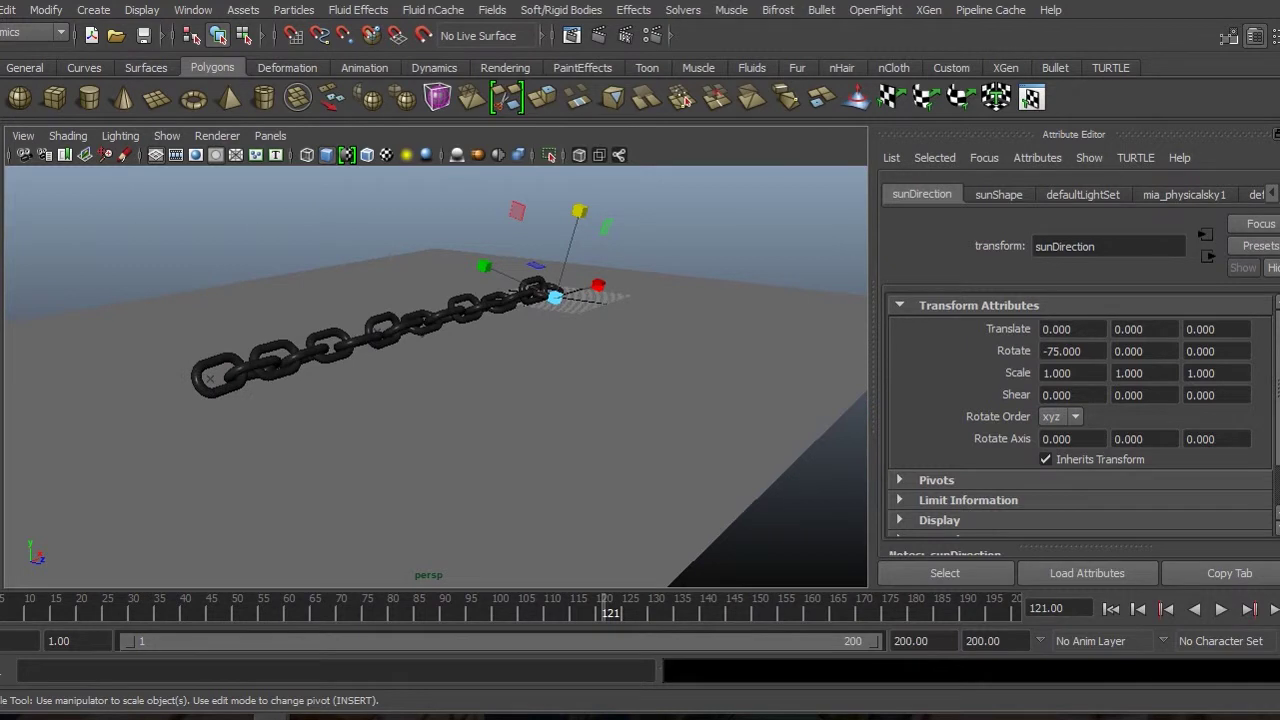
Step: Move the sun light up and away from the chain
{"action": "key", "text": "w"}
{"action": "left_click_drag", "start_coordinate": [557, 262], "coordinate": [553, 195]}
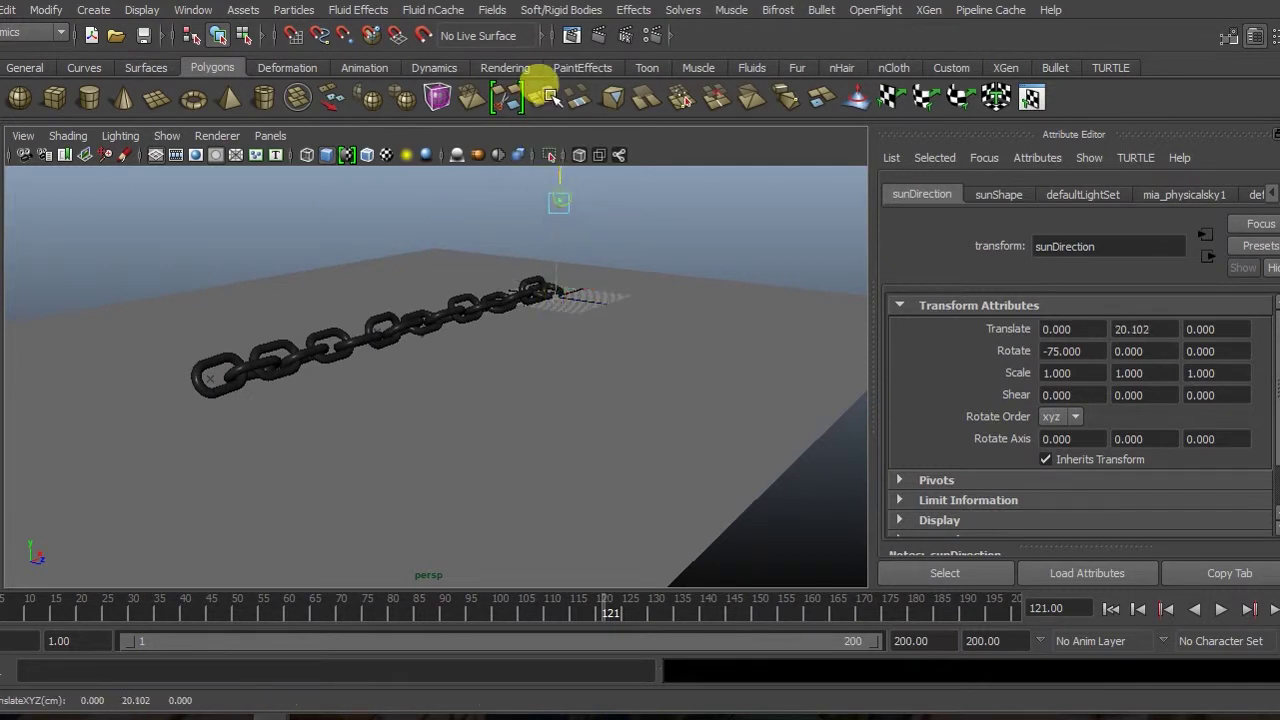
{"action": "left_click_drag", "start_coordinate": [400, 328], "coordinate": [366, 357], "text": "alt"}
{"action": "mouse_move", "coordinate": [537, 323]}
{"action": "left_mouse_down"}
{"action": "mouse_move", "coordinate": [565, 540]}
{"action": "mouse_move", "coordinate": [495, 475]}
{"action": "left_mouse_up"}
{"action": "left_click_drag", "start_coordinate": [414, 414], "coordinate": [829, 380], "text": "alt"}
{"action": "mouse_move", "coordinate": [843, 320]}
{"action": "left_mouse_down"}
{"action": "mouse_move", "coordinate": [543, 408]}
{"action": "mouse_move", "coordinate": [472, 409]}
{"action": "left_mouse_up"}
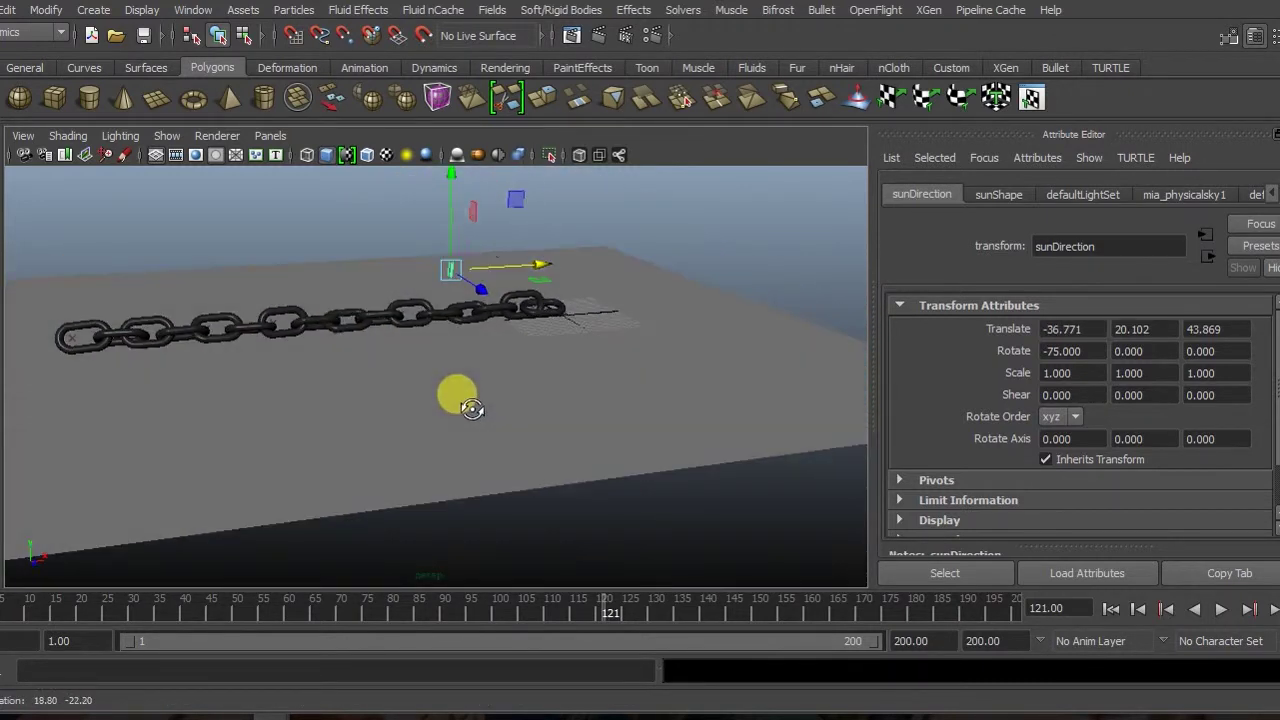
{"action": "mouse_move", "coordinate": [457, 271]}
{"action": "left_mouse_down", "text": "alt"}
{"action": "mouse_move", "coordinate": [434, 337]}
{"action": "mouse_move", "coordinate": [441, 403]}
{"action": "left_mouse_up", "text": "alt"}
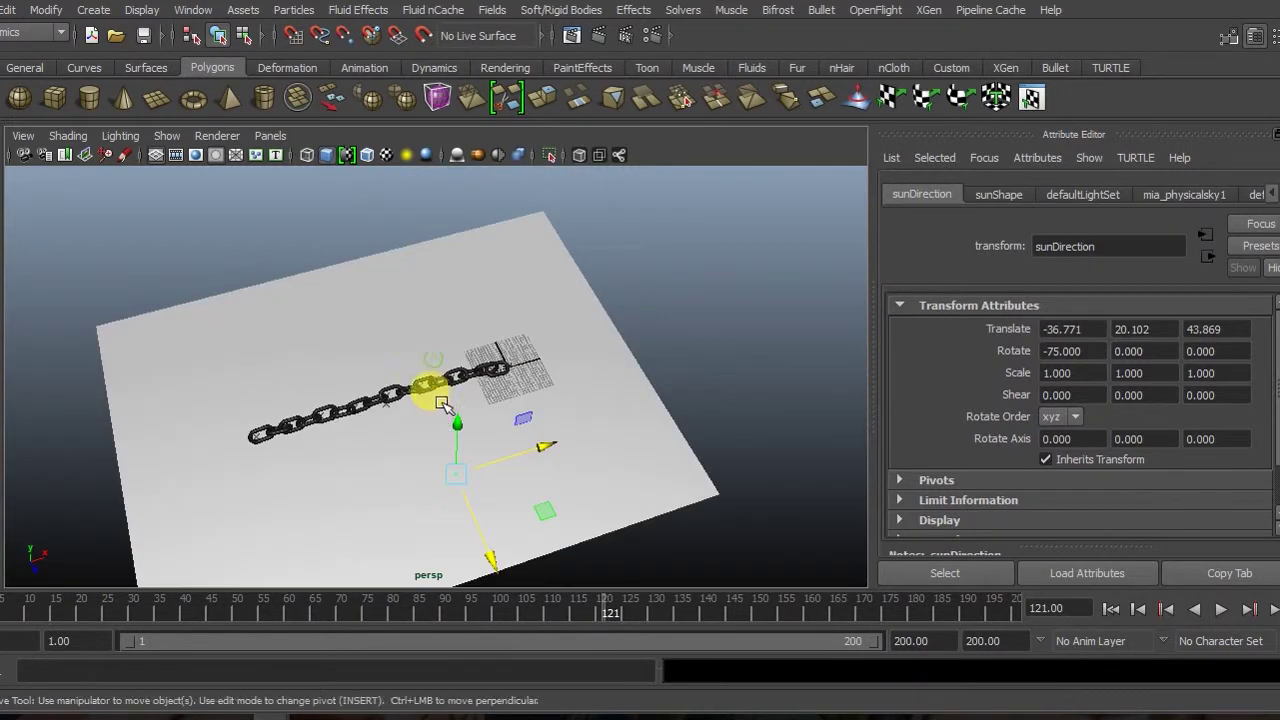
{"action": "left_click_drag", "start_coordinate": [477, 540], "coordinate": [505, 577]}
{"action": "mouse_move", "coordinate": [487, 517]}
{"action": "left_mouse_down"}
{"action": "mouse_move", "coordinate": [460, 435]}
{"action": "mouse_move", "coordinate": [496, 527]}
{"action": "mouse_move", "coordinate": [430, 450]}
{"action": "left_mouse_up"}
{"action": "right_click_drag", "start_coordinate": [415, 370], "coordinate": [520, 458], "text": "alt"}
{"action": "left_click_drag", "start_coordinate": [521, 459], "coordinate": [591, 514], "text": "alt"}
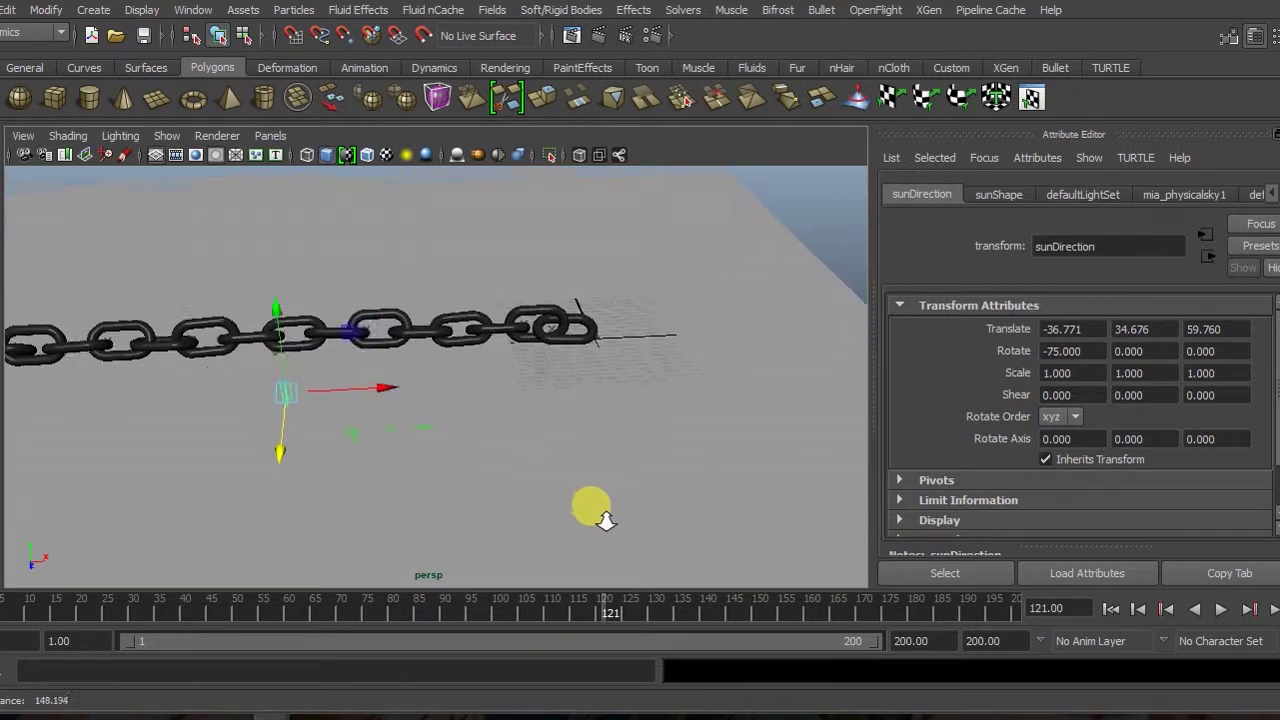
{"action": "right_click_drag", "start_coordinate": [591, 514], "coordinate": [410, 445], "text": "alt"}
{"action": "mouse_move", "coordinate": [410, 445]}
{"action": "left_mouse_down", "text": "alt"}
{"action": "mouse_move", "coordinate": [243, 366]}
{"action": "mouse_move", "coordinate": [257, 371]}
{"action": "left_mouse_up", "text": "alt"}
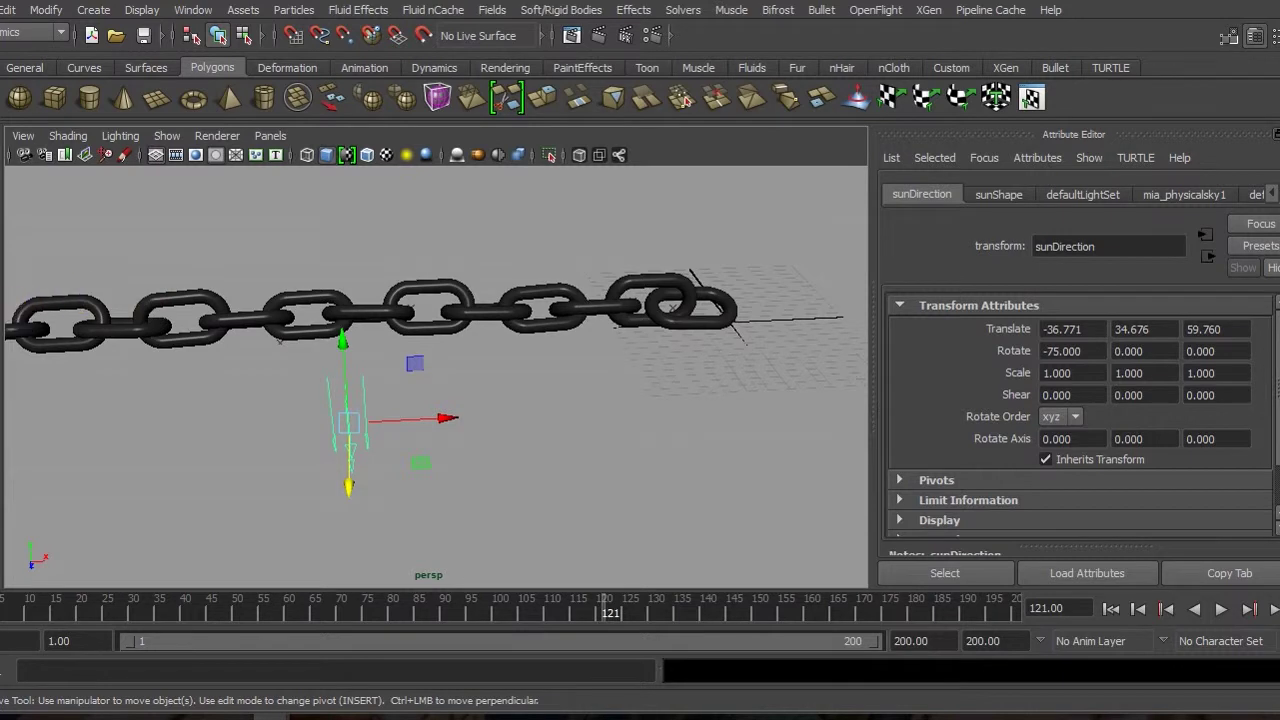
Step: Rotate the sun light to about -22.5, 14.0, -5.7, then select the ground plane
{"action": "key", "text": "e"}
{"action": "mouse_move", "coordinate": [342, 373]}
{"action": "left_mouse_down"}
{"action": "mouse_move", "coordinate": [358, 461]}
{"action": "mouse_move", "coordinate": [331, 452]}
{"action": "left_mouse_up"}
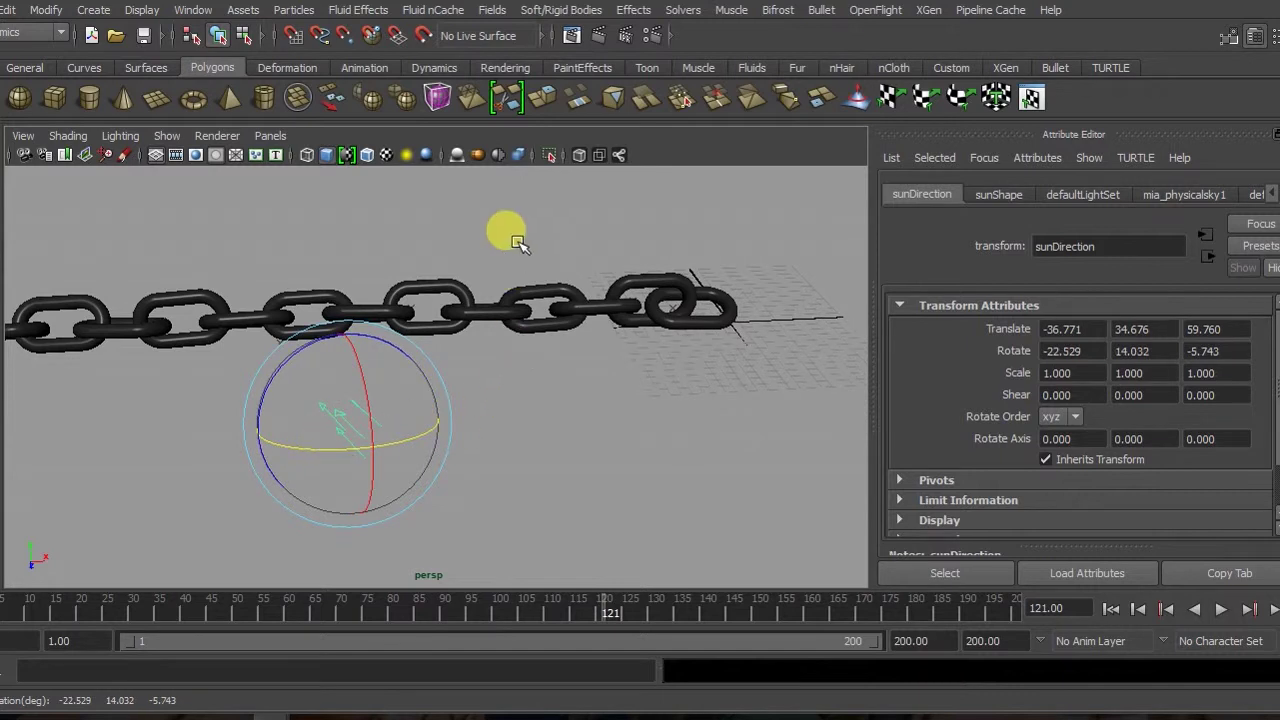
{"action": "left_click", "coordinate": [524, 262]}
{"action": "mouse_move", "coordinate": [494, 223]}
{"action": "left_mouse_down", "text": "alt"}
{"action": "mouse_move", "coordinate": [400, 286]}
{"action": "mouse_move", "coordinate": [50, 252]}
{"action": "left_mouse_up", "text": "alt"}
{"action": "key", "text": "w"}
{"action": "left_click_drag", "start_coordinate": [274, 366], "coordinate": [355, 377], "text": "alt"}
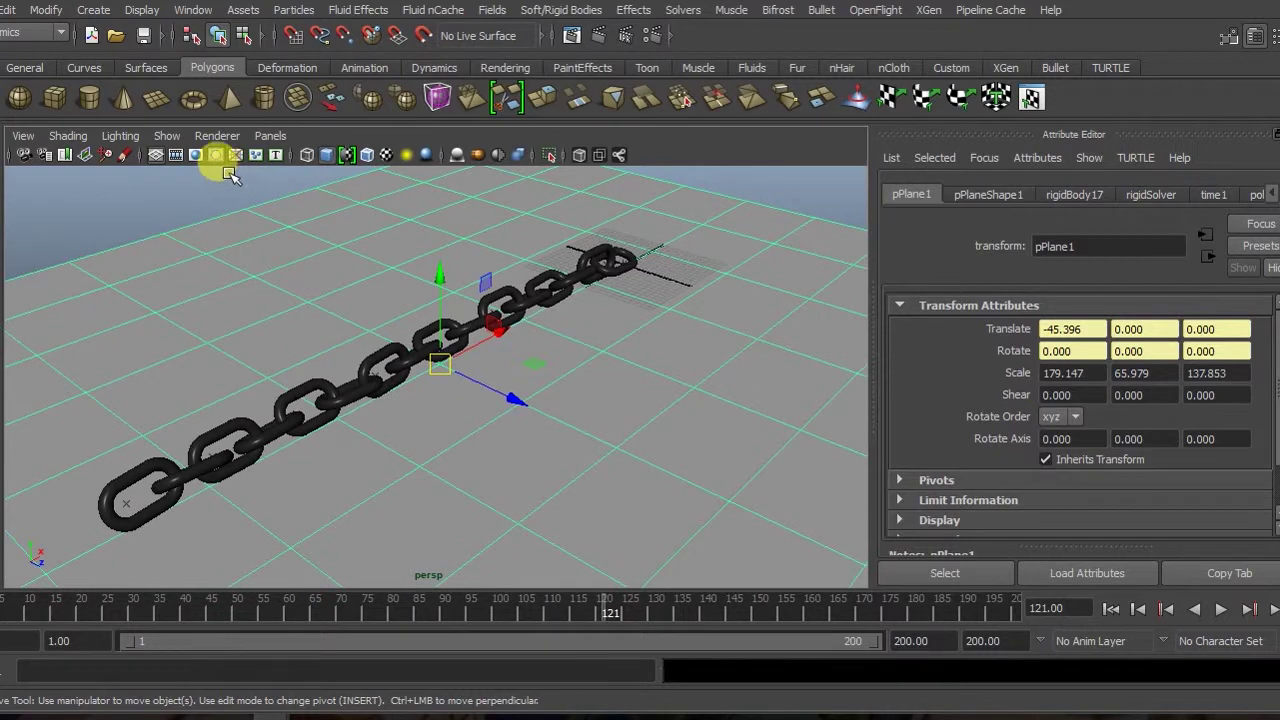
Step: Turn on the resolution gate, frame the chain diagonally, and render the current frame
{"action": "left_click", "coordinate": [196, 156]}
{"action": "mouse_move", "coordinate": [458, 402]}
{"action": "left_mouse_down", "text": "alt"}
{"action": "mouse_move", "coordinate": [443, 391]}
{"action": "mouse_move", "coordinate": [477, 397]}
{"action": "mouse_move", "coordinate": [460, 397]}
{"action": "left_mouse_up", "text": "alt"}
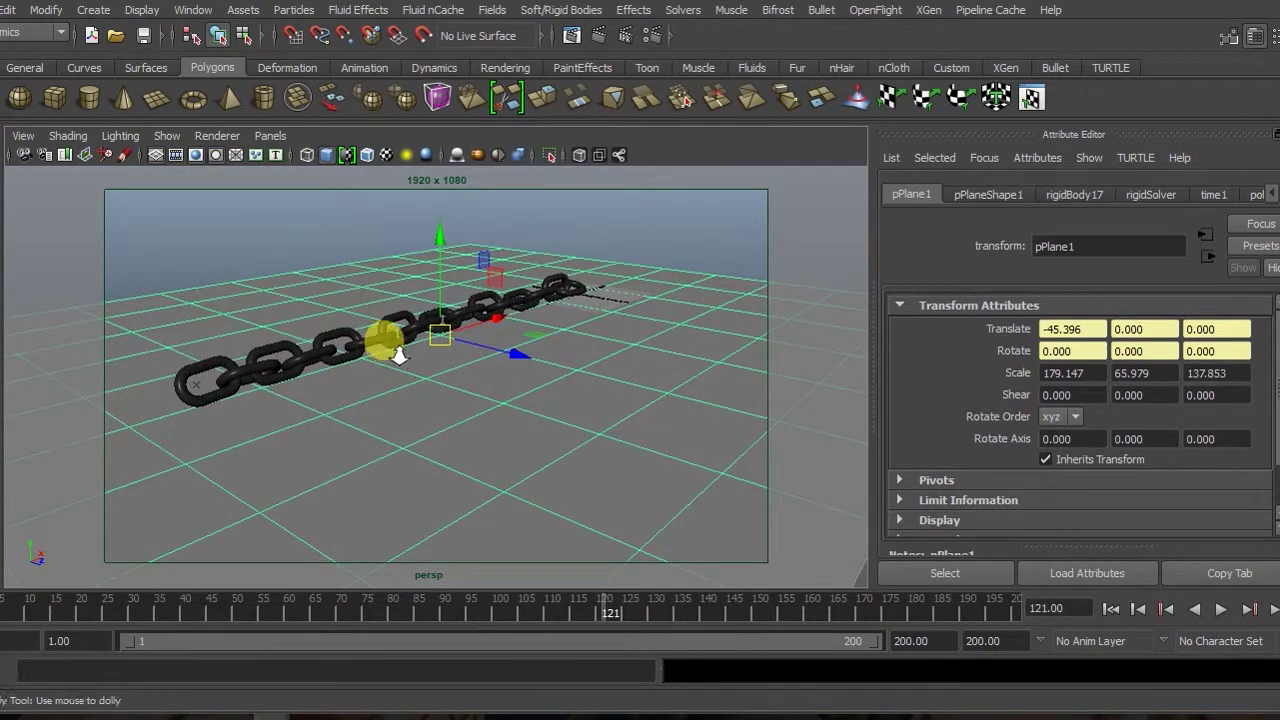
{"action": "right_click_drag", "start_coordinate": [406, 354], "coordinate": [436, 375], "text": "alt"}
{"action": "mouse_move", "coordinate": [436, 375]}
{"action": "left_mouse_down", "text": "alt"}
{"action": "mouse_move", "coordinate": [329, 343]}
{"action": "mouse_move", "coordinate": [400, 371]}
{"action": "mouse_move", "coordinate": [389, 364]}
{"action": "mouse_move", "coordinate": [383, 377]}
{"action": "mouse_move", "coordinate": [397, 404]}
{"action": "left_mouse_up", "text": "alt"}
{"action": "mouse_move", "coordinate": [383, 400]}
{"action": "middle_mouse_down", "text": "alt"}
{"action": "mouse_move", "coordinate": [358, 389]}
{"action": "mouse_move", "coordinate": [387, 410]}
{"action": "middle_mouse_up", "text": "alt"}
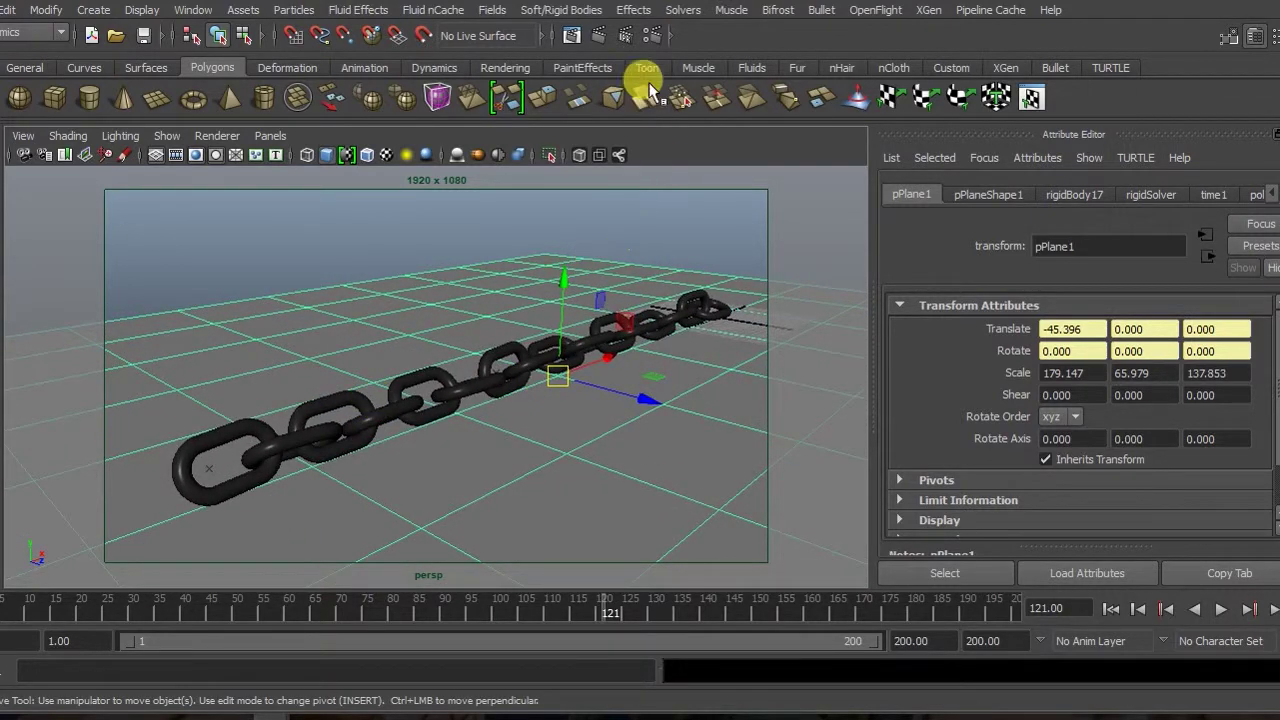
{"action": "left_click", "coordinate": [572, 36]}
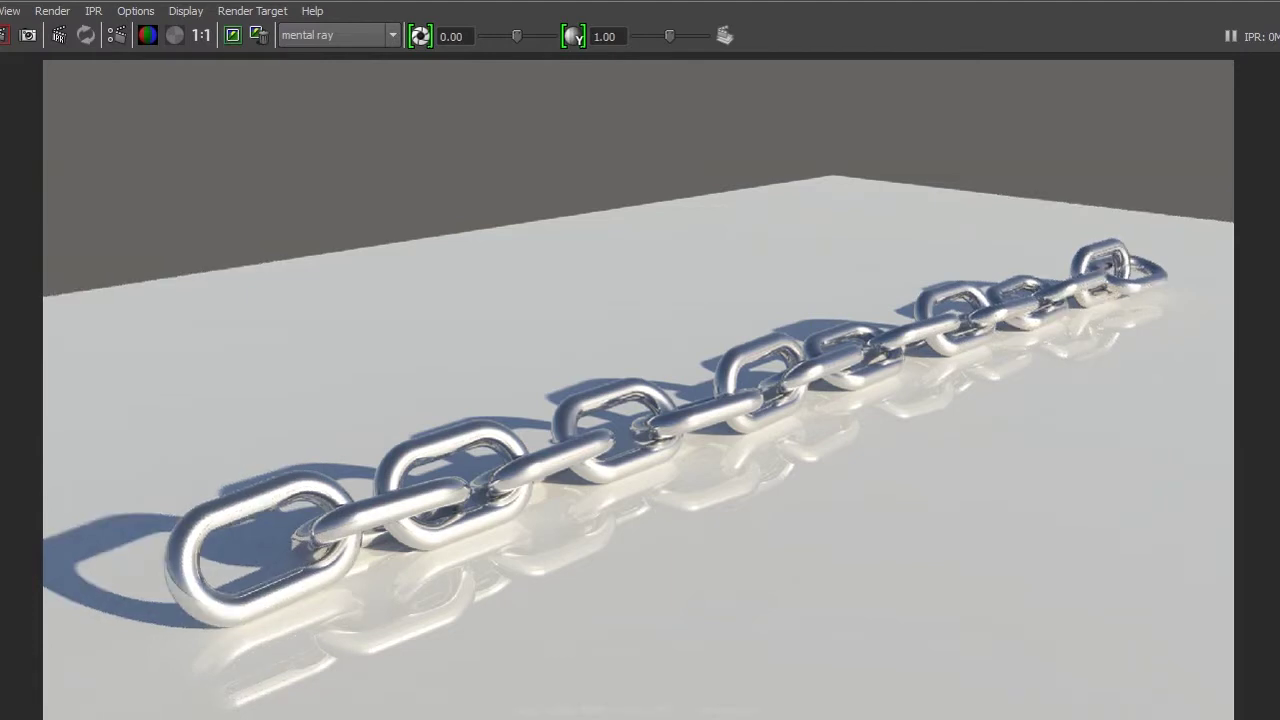
Step: After the chrome chain render completes, choose File > Save Image in Render View
{"action": "left_click", "coordinate": [3, 20]}
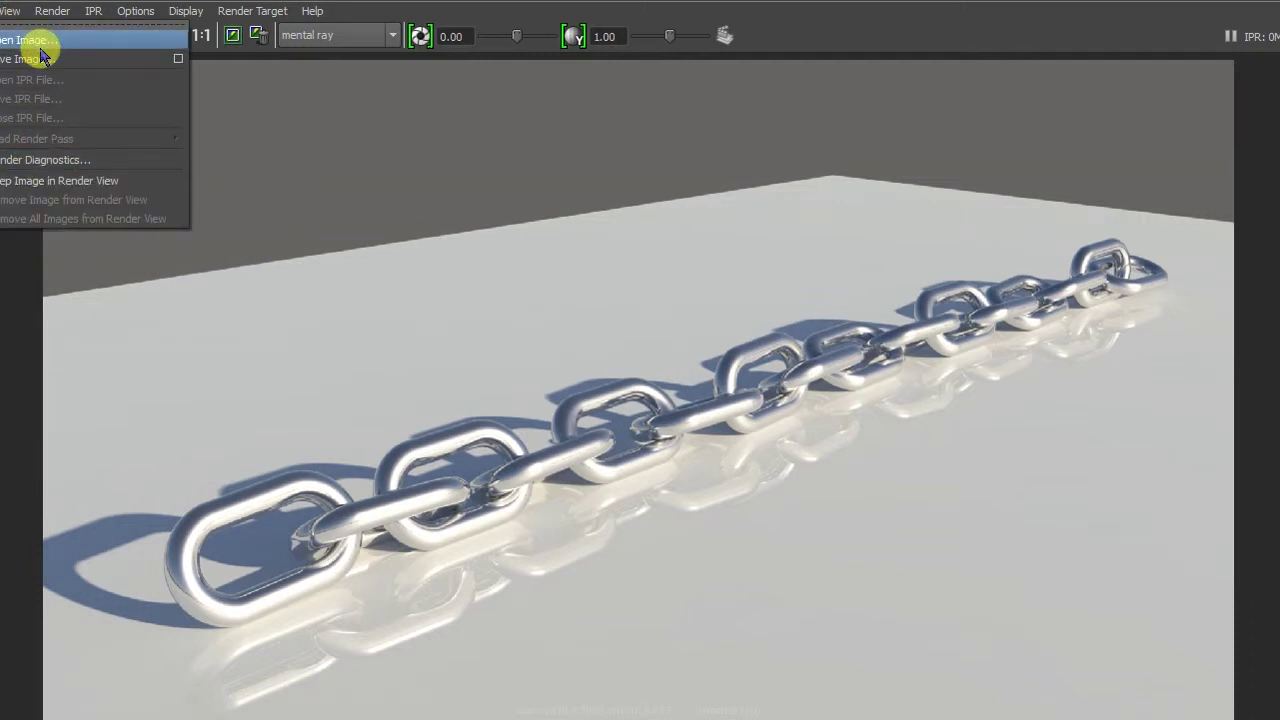
{"action": "left_click", "coordinate": [40, 57]}
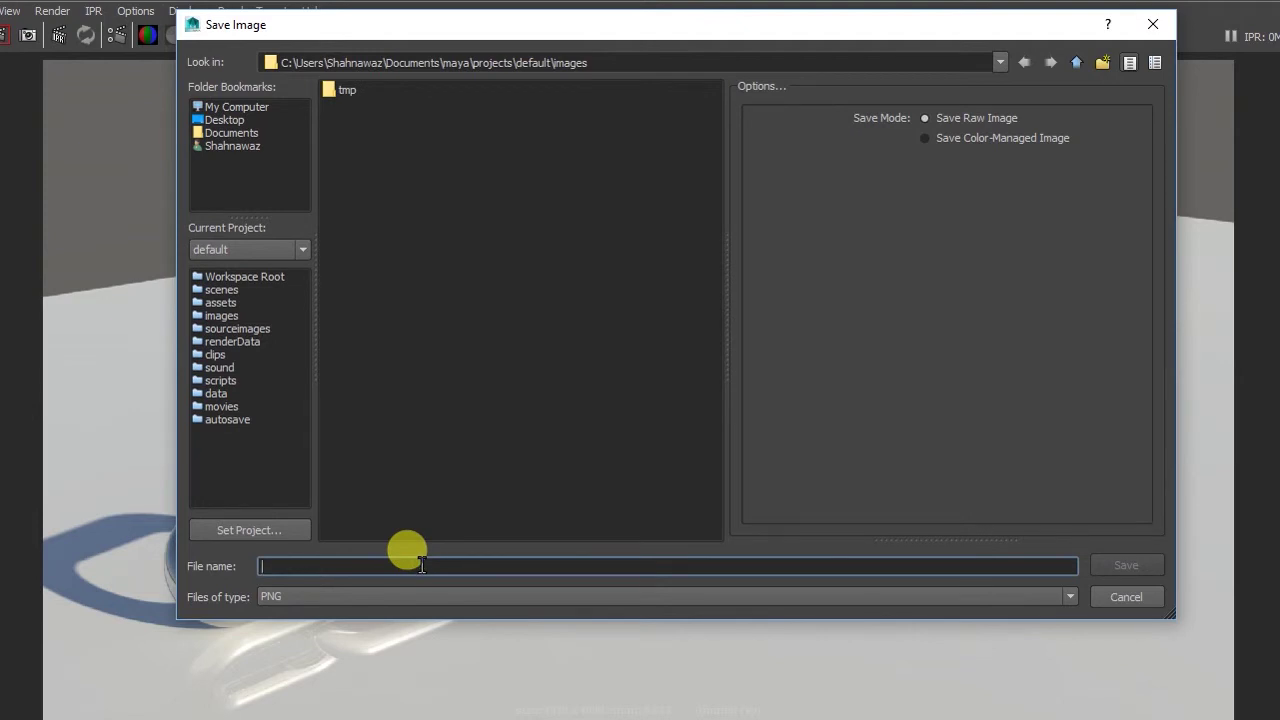
Step: Name the image file Chain and set its type to JPEG
{"action": "type", "text": "Chain"}
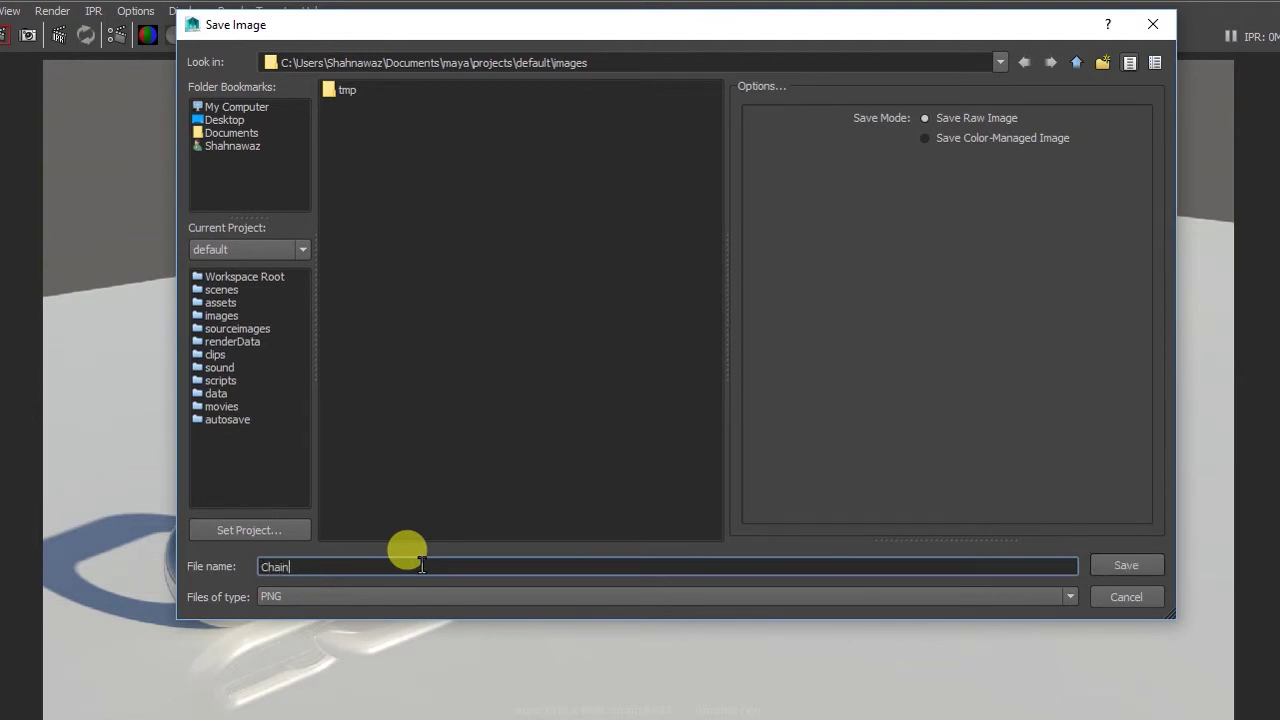
{"action": "left_click", "coordinate": [903, 596]}
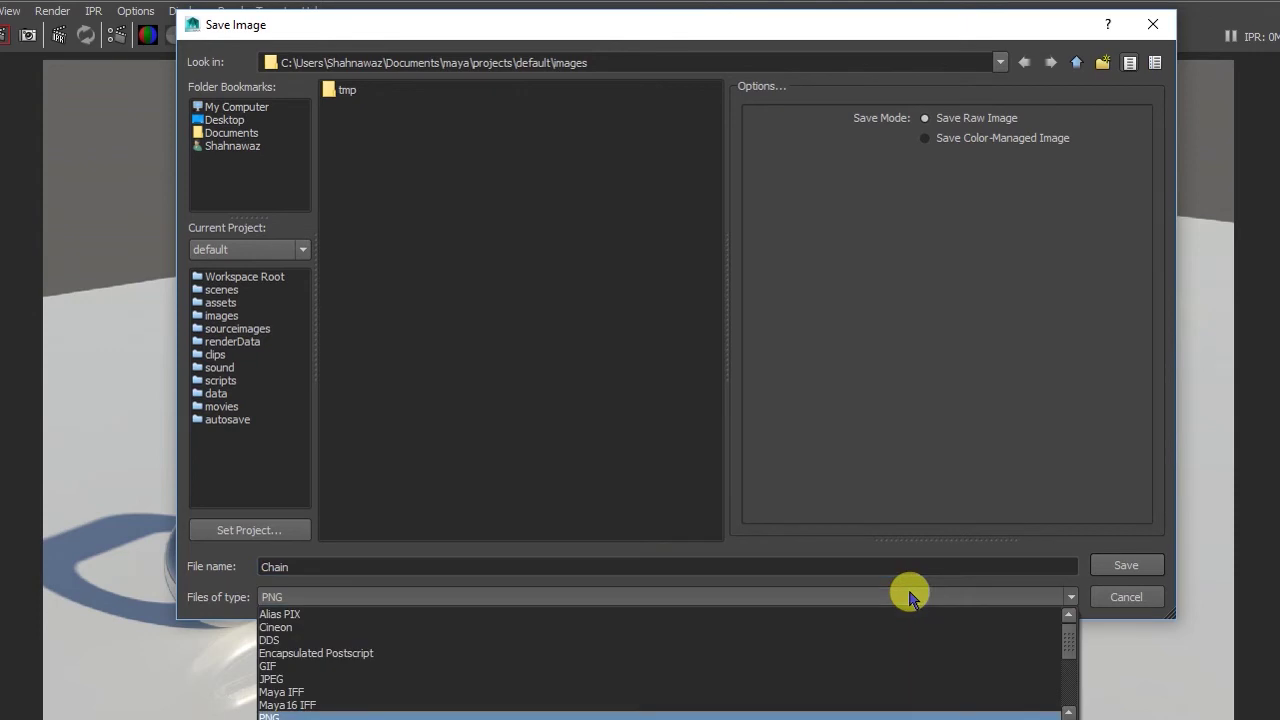
{"action": "left_click", "coordinate": [563, 679]}
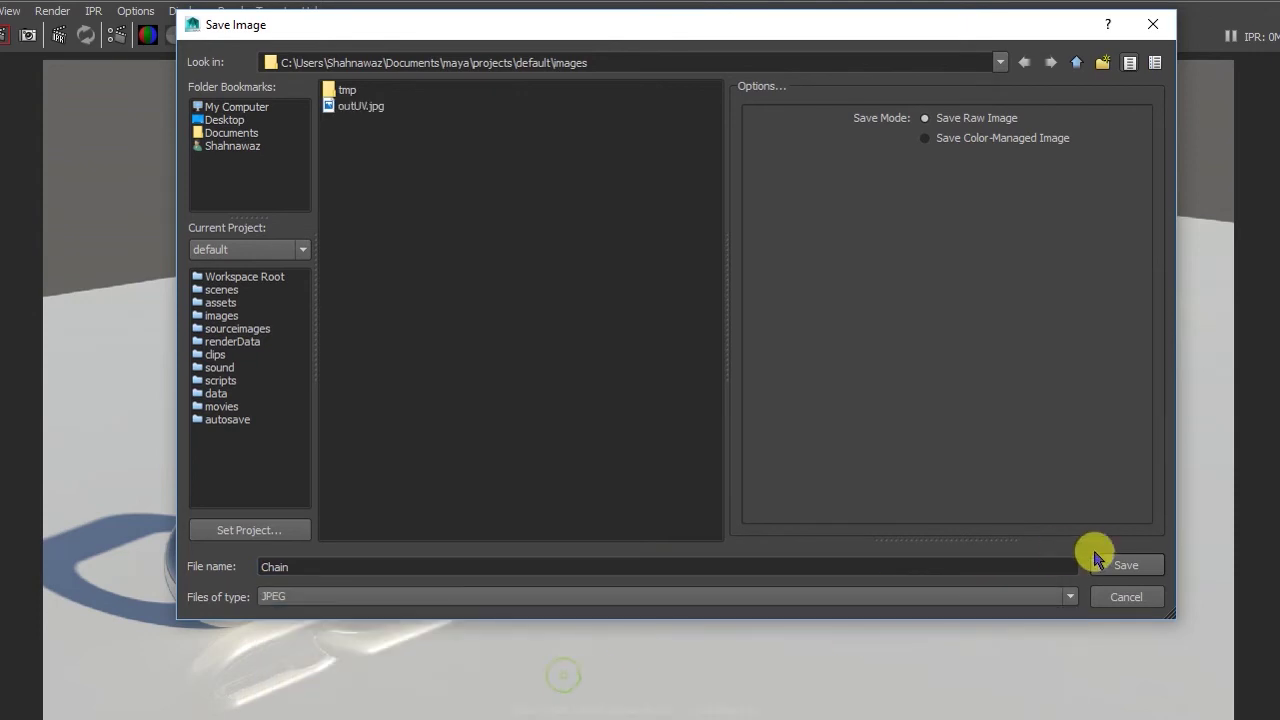